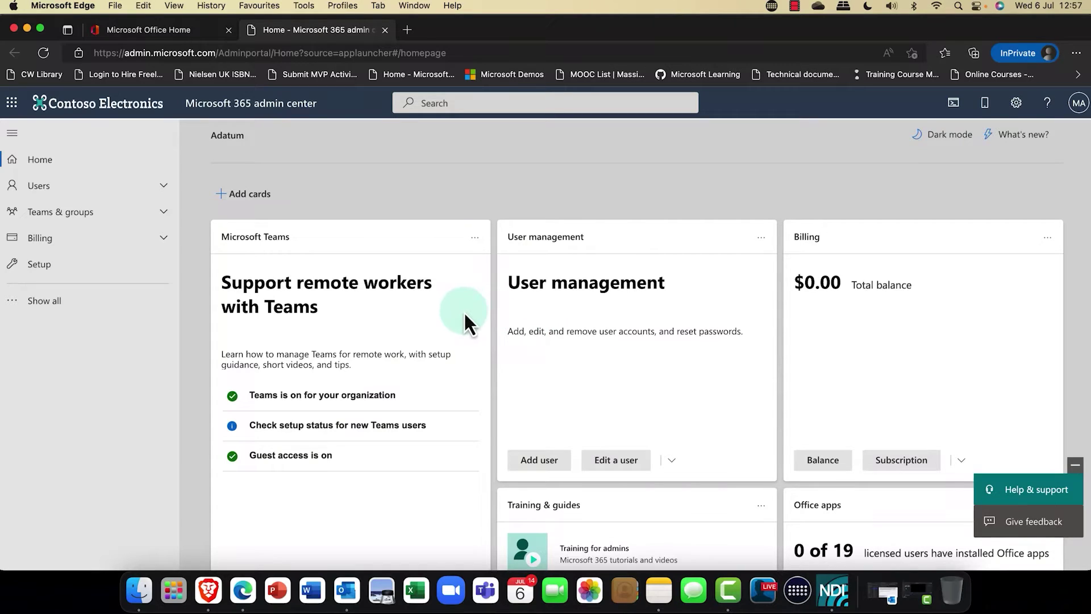
Step: Start adding a new group from the active teams and groups list, with Microsoft 365 as the group type
{"action": "left_click", "coordinate": [76, 223]}
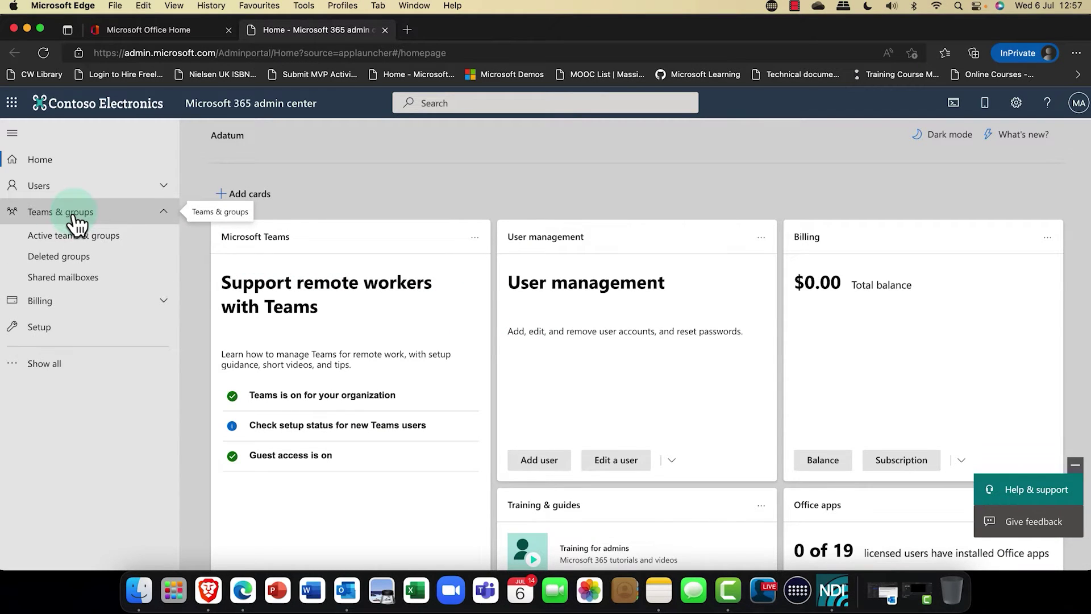
{"action": "left_click", "coordinate": [74, 238]}
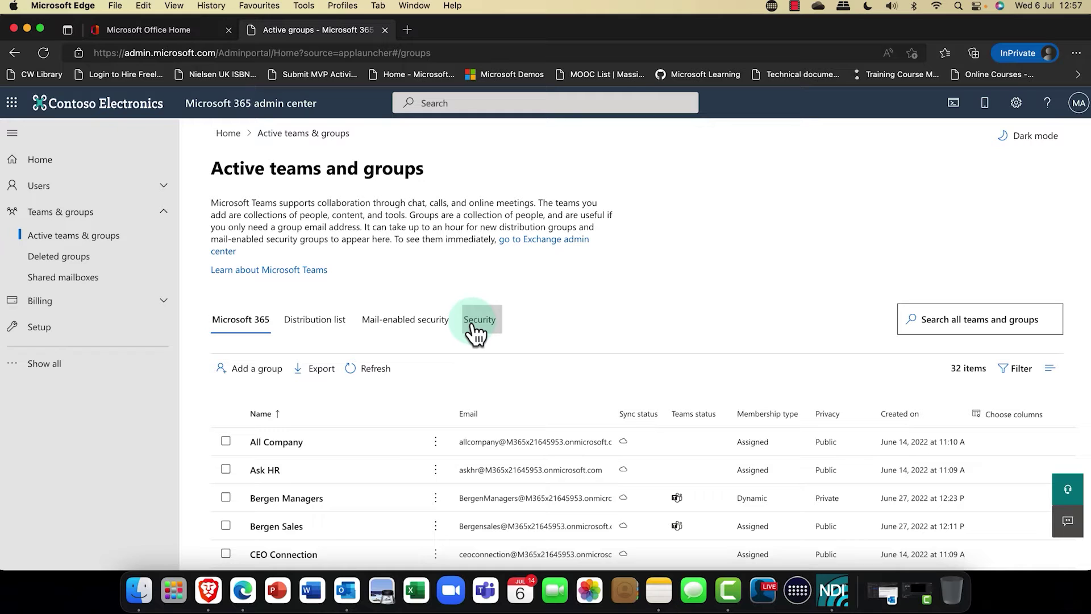
{"action": "left_click", "coordinate": [256, 369]}
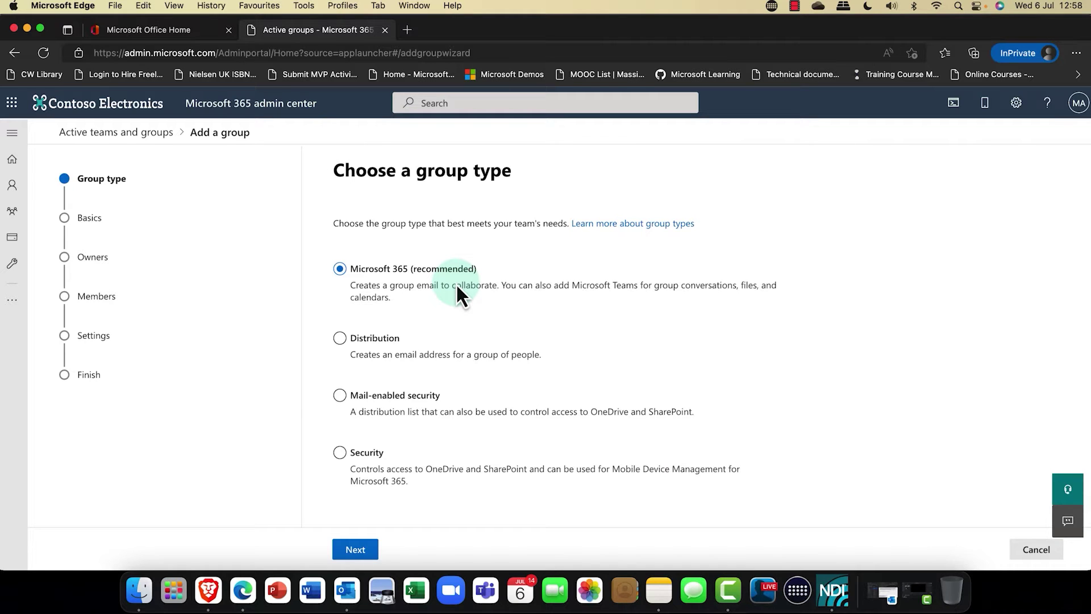
{"action": "left_click", "coordinate": [391, 345]}
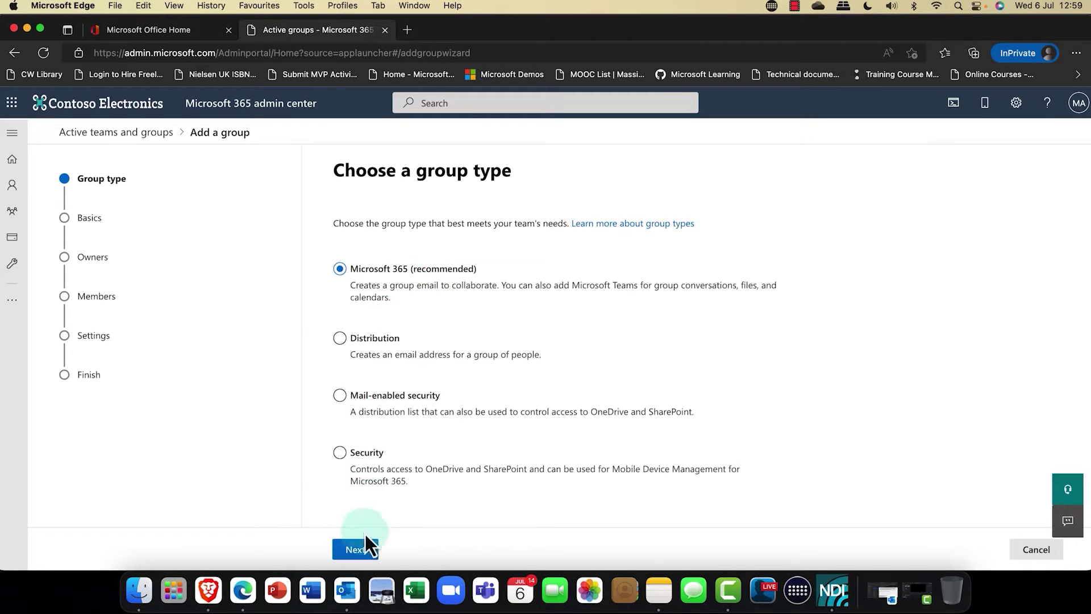
{"action": "left_click", "coordinate": [356, 550]}
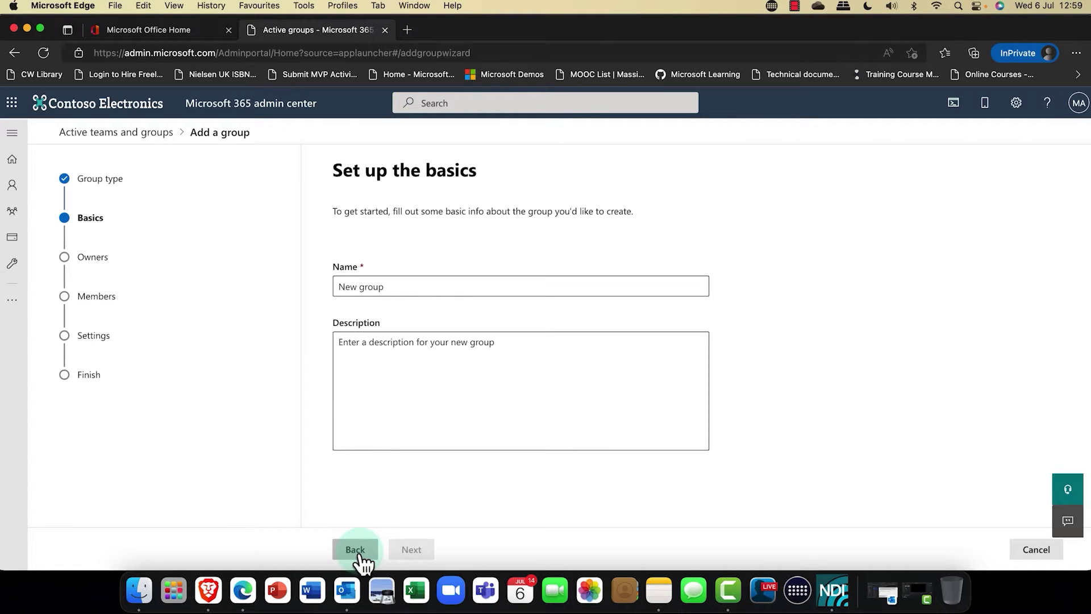
Step: Name the new group "Syskit Sales", leave its description empty and continue to the owner assignment
{"action": "left_click", "coordinate": [365, 288]}
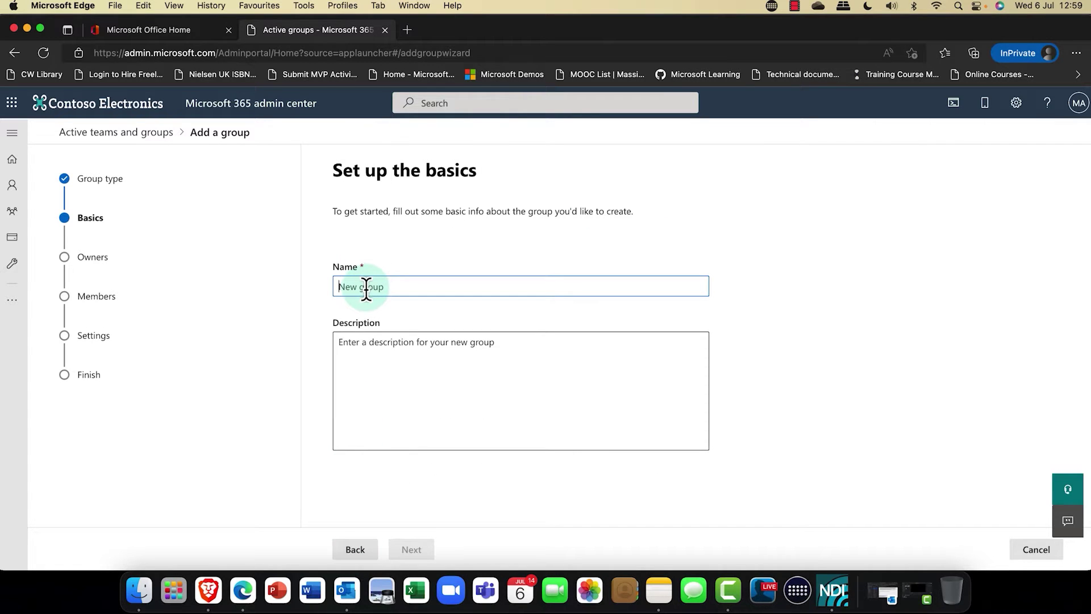
{"action": "type", "text": "Syskit Sales"}
{"action": "left_click", "coordinate": [392, 369]}
{"action": "left_click", "coordinate": [414, 549]}
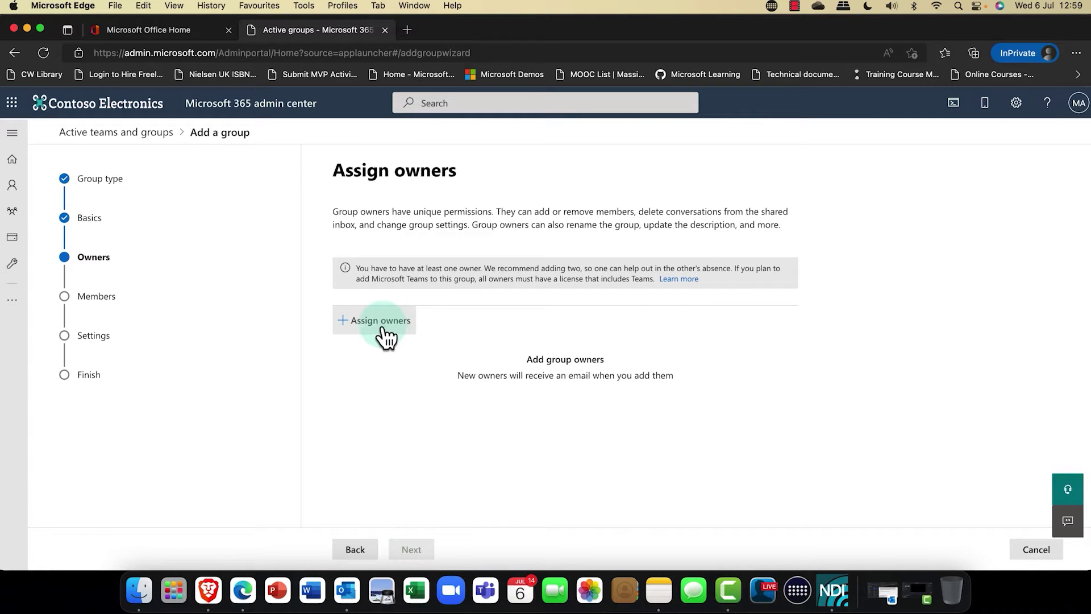
Step: Search the users for "mod", assign the MOD Administrator account as group owner and continue to the members
{"action": "left_click", "coordinate": [380, 322]}
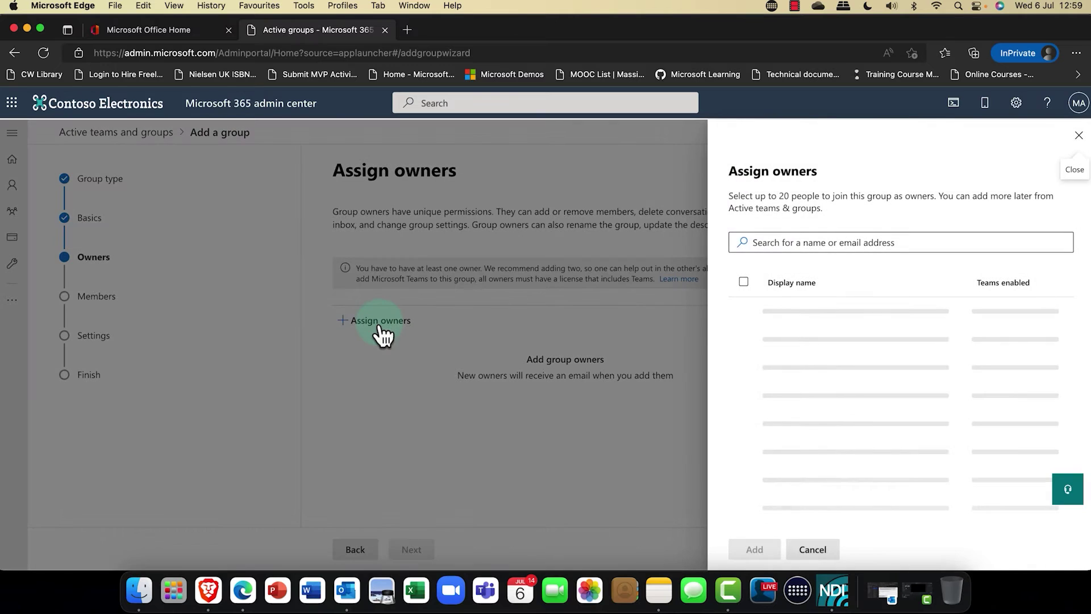
{"action": "left_click", "coordinate": [807, 250]}
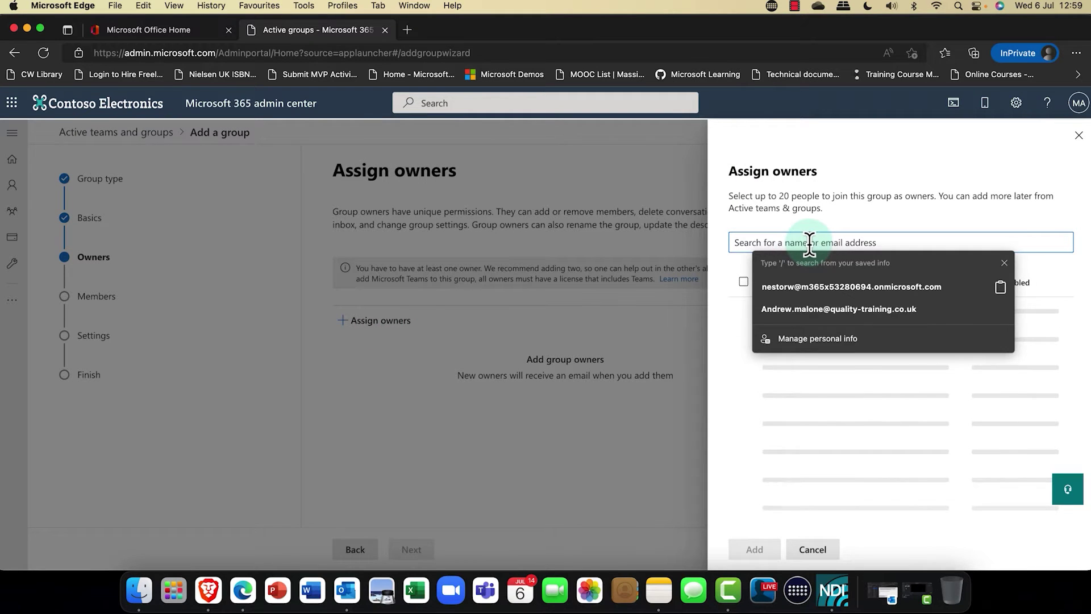
{"action": "type", "text": "mod"}
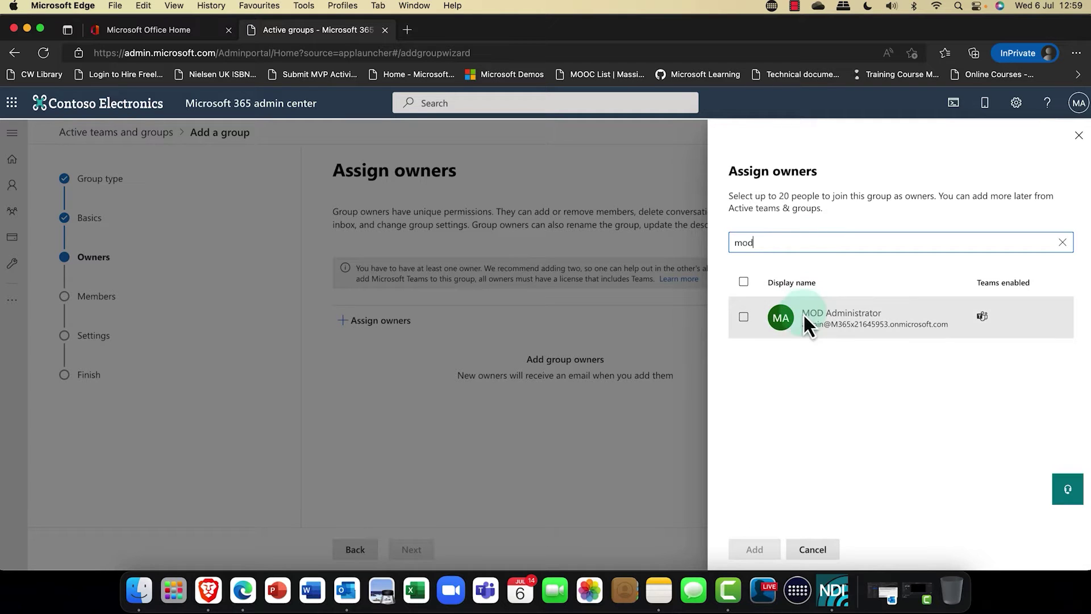
{"action": "left_click", "coordinate": [743, 318]}
{"action": "left_click", "coordinate": [755, 551]}
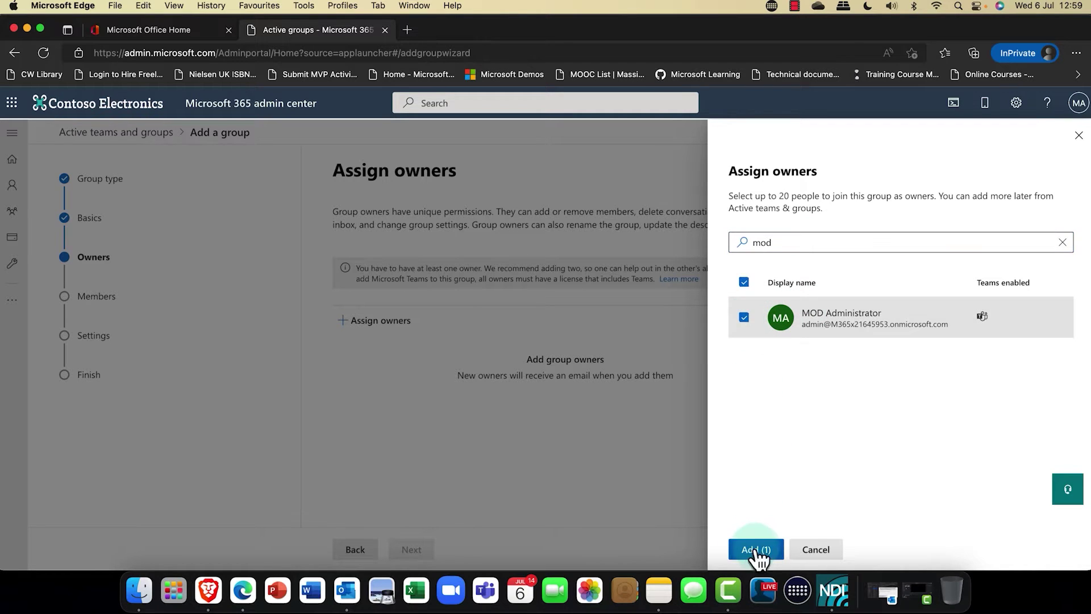
{"action": "left_click", "coordinate": [413, 550]}
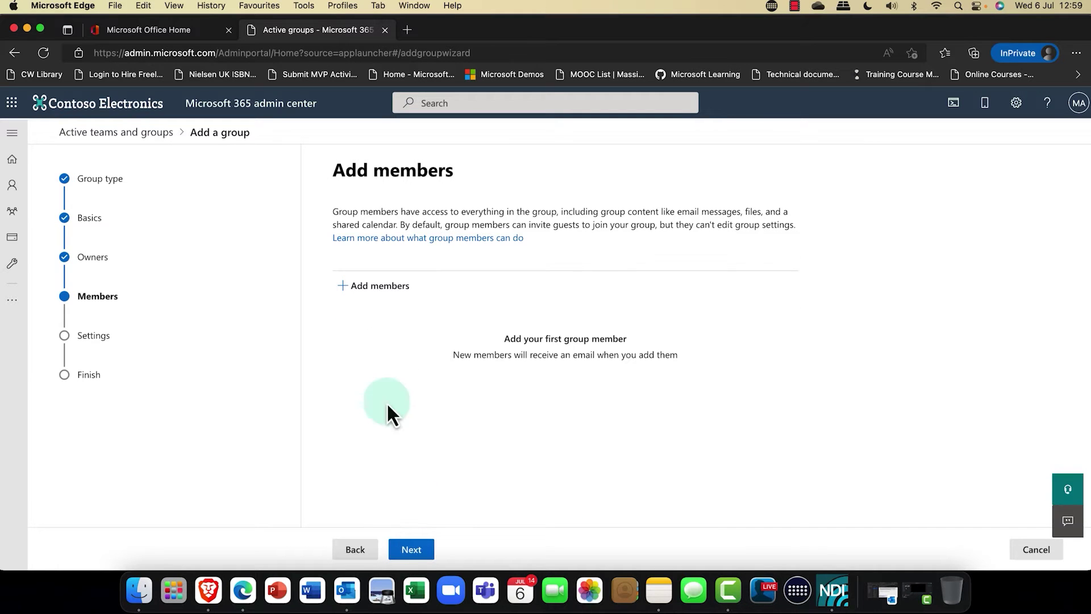
Step: Add the first, second, third, sixth and seventh listed users as group members and continue to the group settings
{"action": "left_click", "coordinate": [388, 293]}
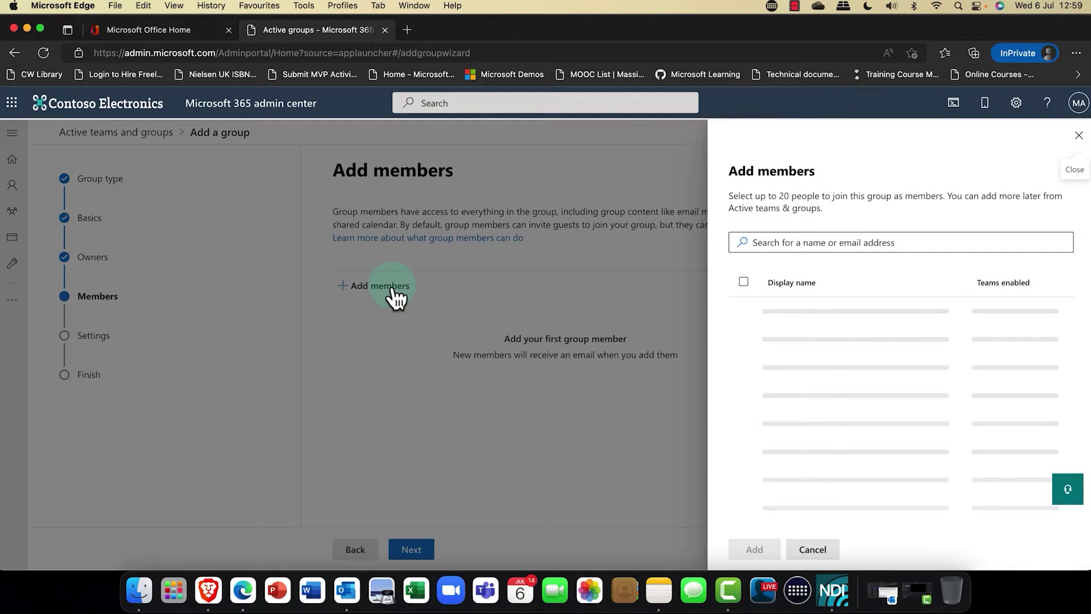
{"action": "left_click", "coordinate": [781, 302]}
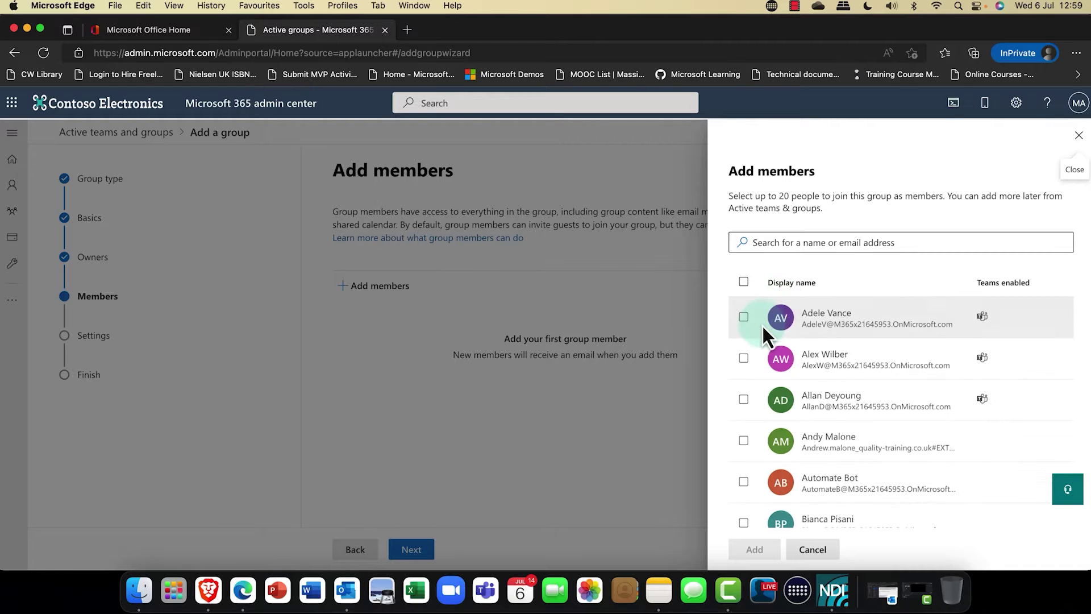
{"action": "left_click", "coordinate": [744, 325]}
{"action": "left_click", "coordinate": [744, 358]}
{"action": "left_click", "coordinate": [744, 400]}
{"action": "scroll", "coordinate": [751, 448], "scroll_direction": "down", "scroll_amount": 3}
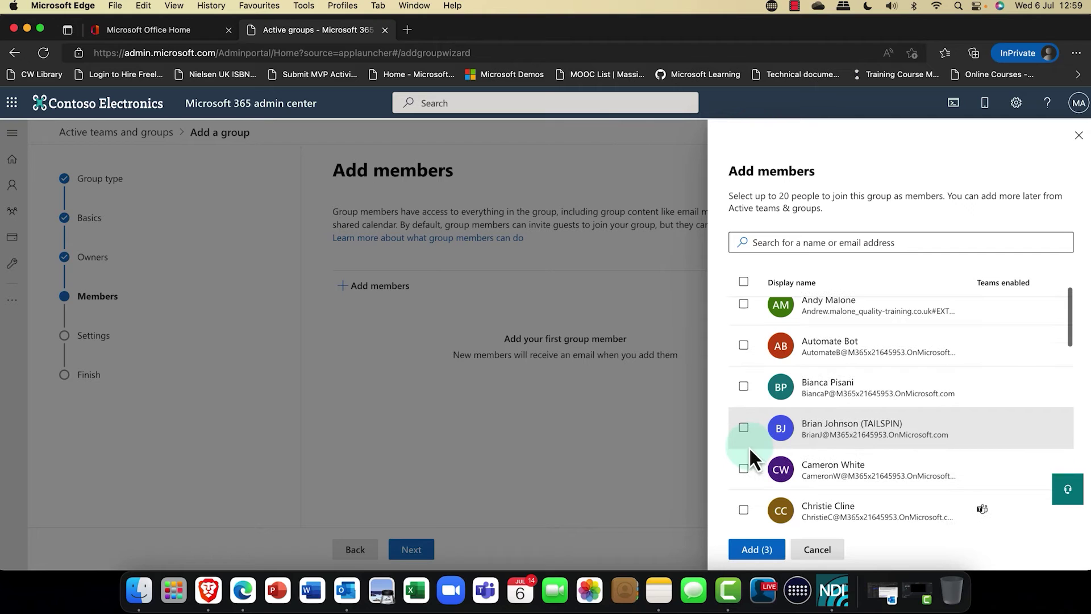
{"action": "left_click", "coordinate": [743, 388]}
{"action": "left_click", "coordinate": [743, 428]}
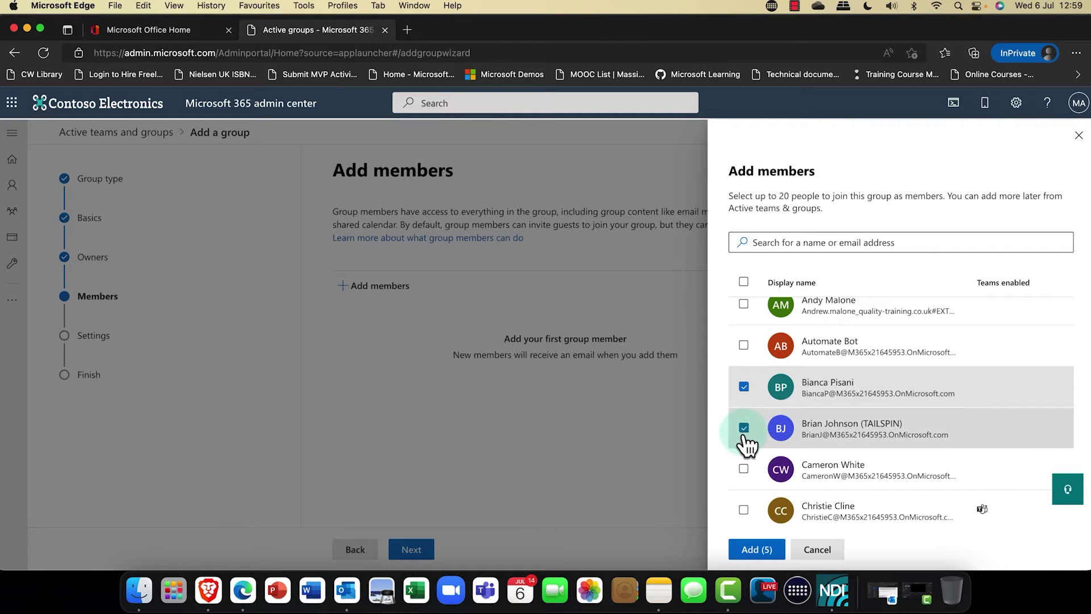
{"action": "left_click", "coordinate": [755, 550]}
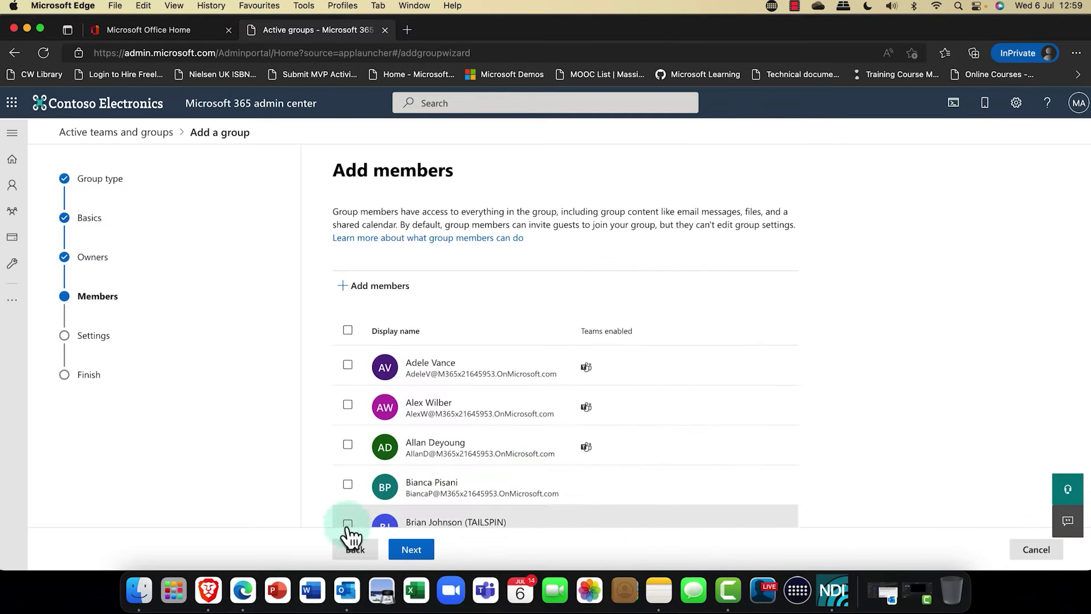
{"action": "left_click", "coordinate": [420, 554]}
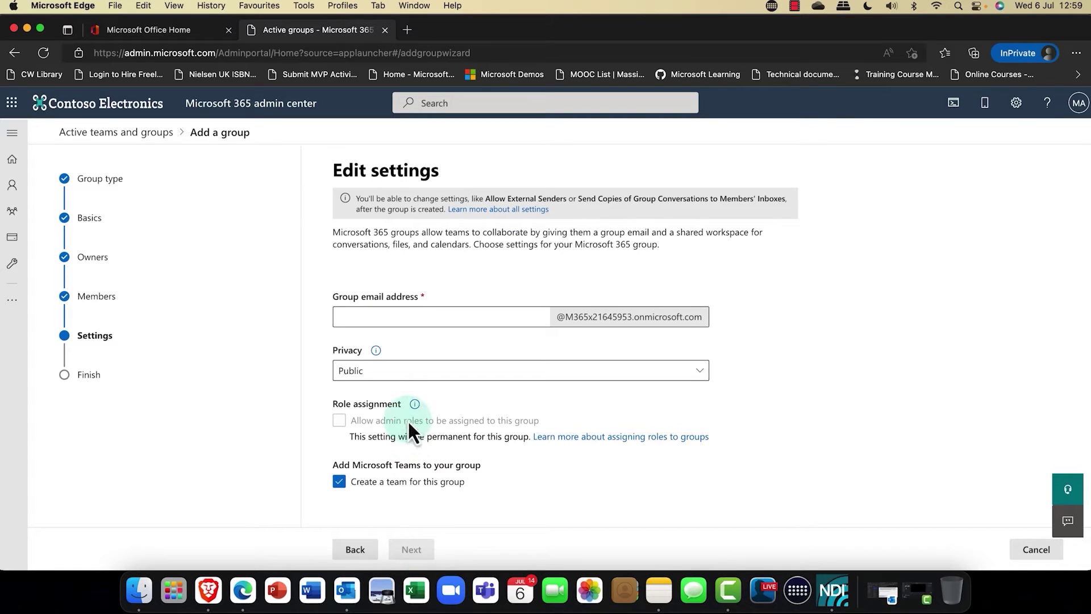
Step: Set the group email alias to "Syskitsales" and the group's privacy to Private
{"action": "left_click", "coordinate": [381, 316]}
{"action": "type", "text": "S"}
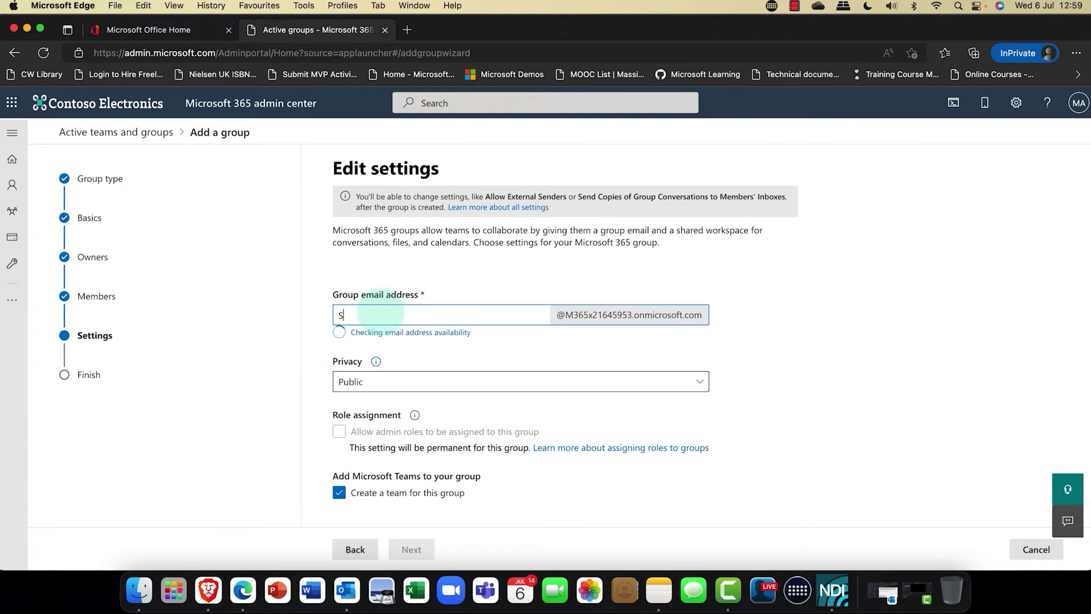
{"action": "type", "text": "yski"}
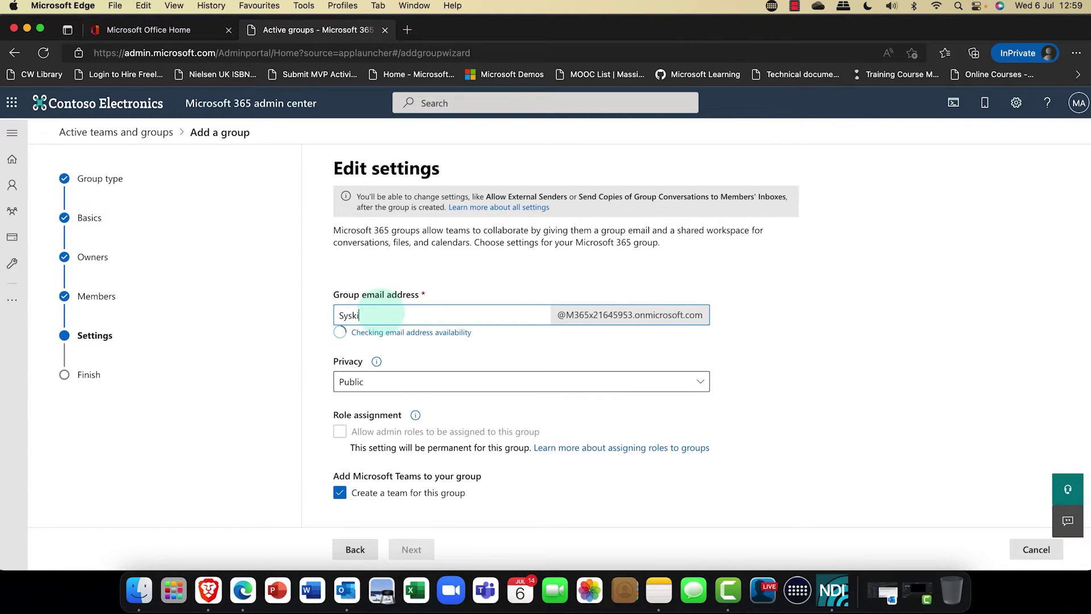
{"action": "type", "text": "tsales"}
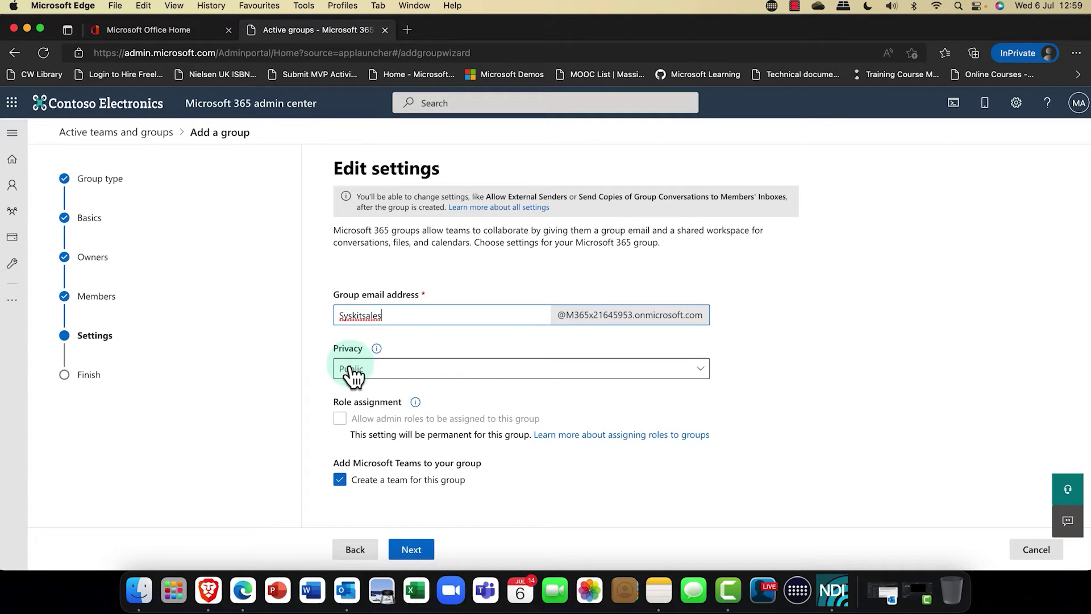
{"action": "left_click", "coordinate": [382, 369]}
{"action": "left_click", "coordinate": [384, 384]}
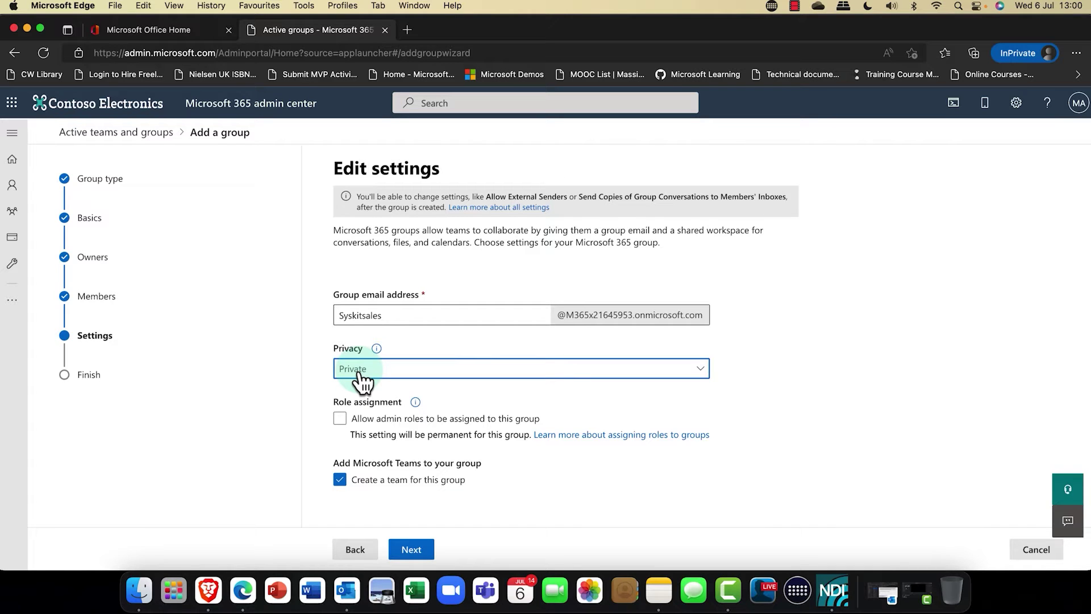
{"action": "left_click", "coordinate": [339, 421]}
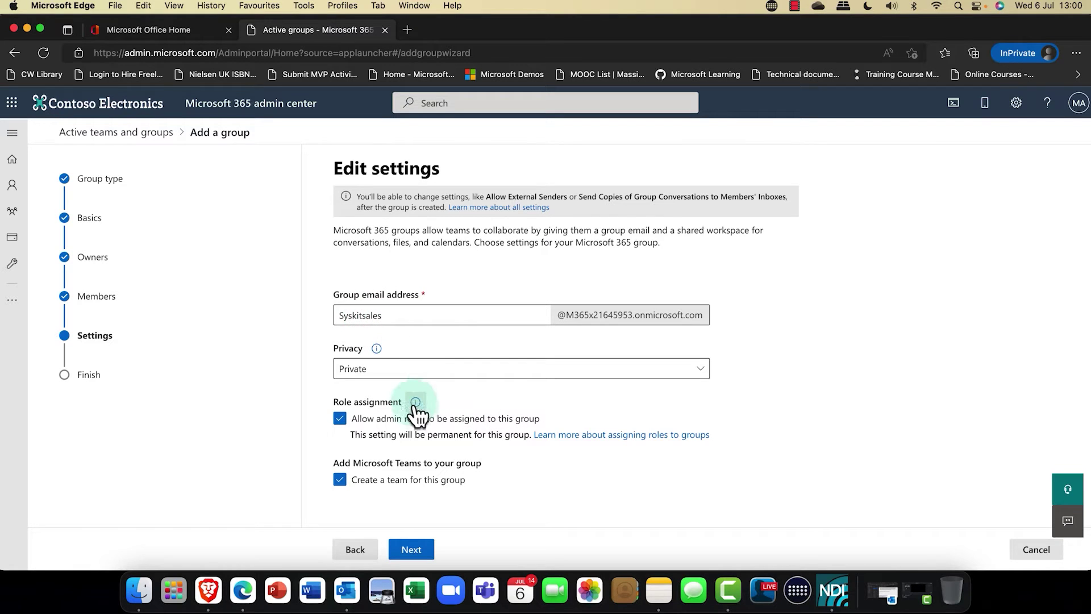
{"action": "mouse_move", "coordinate": [417, 411]}
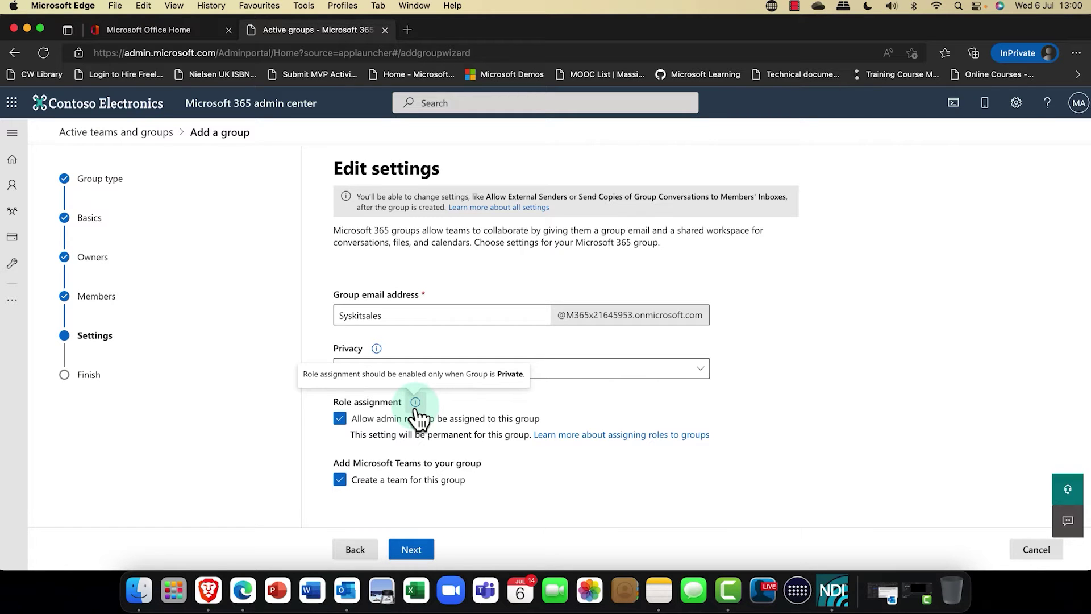
{"action": "left_click", "coordinate": [341, 422]}
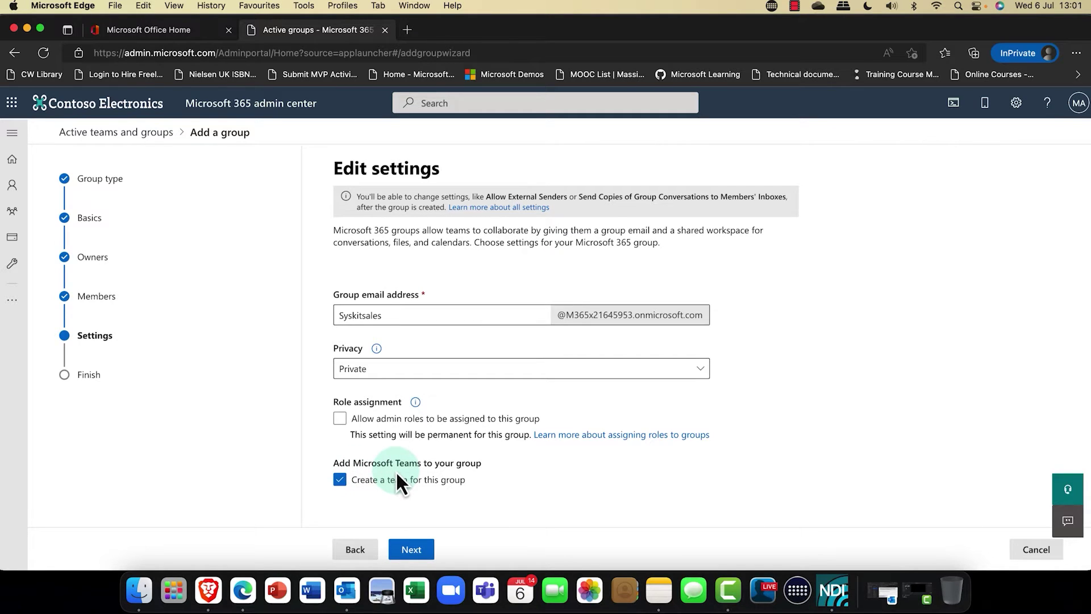
Step: Turn off creating a team for this group, create the group and return to the active groups list
{"action": "left_click", "coordinate": [340, 481]}
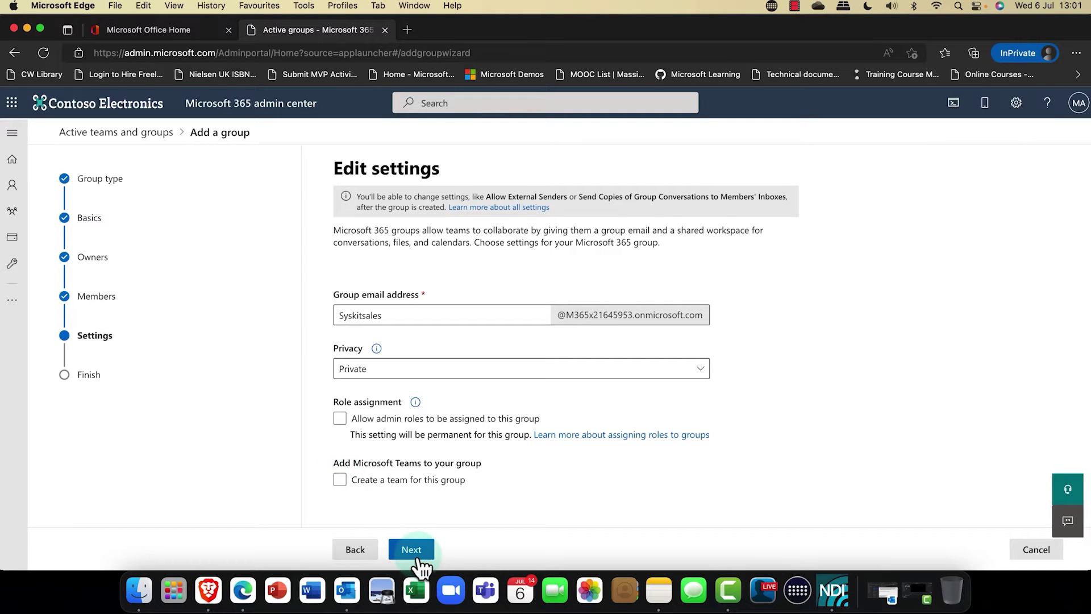
{"action": "left_click", "coordinate": [414, 551]}
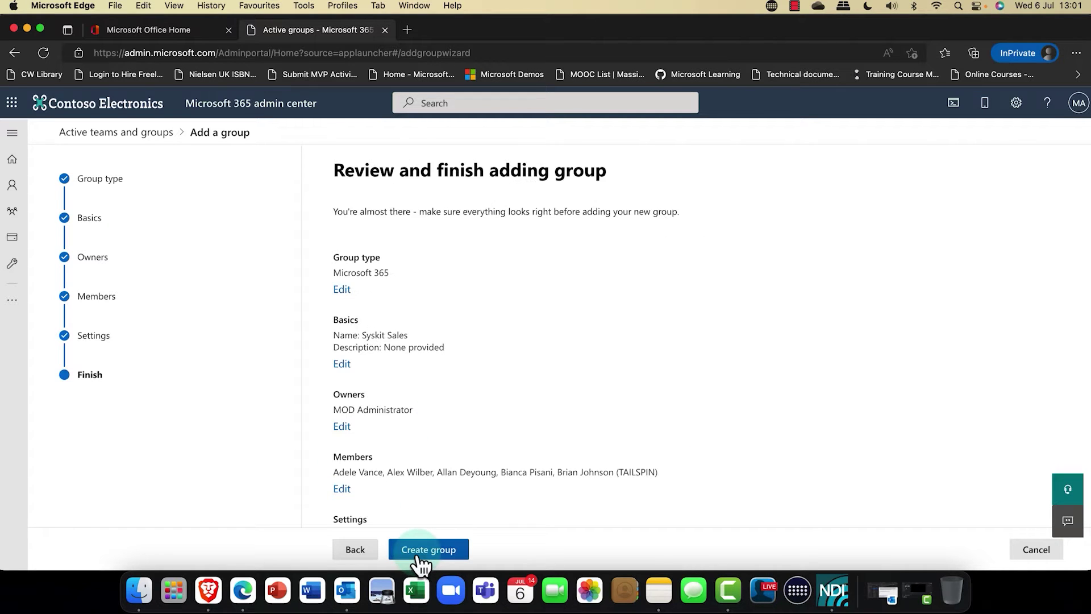
{"action": "left_click", "coordinate": [423, 550]}
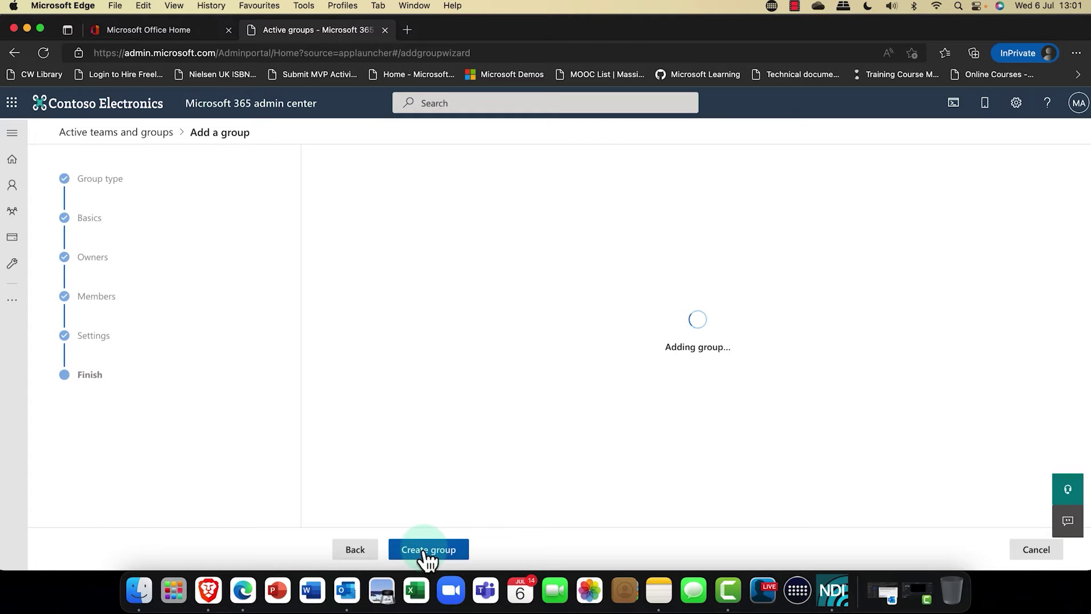
{"action": "left_click", "coordinate": [361, 549]}
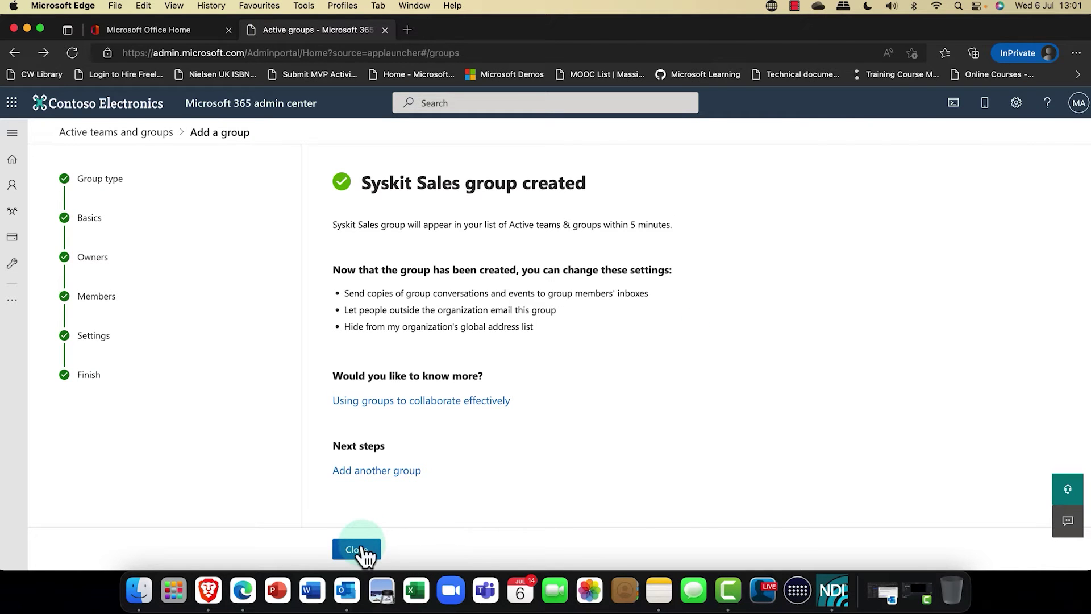
{"action": "left_click", "coordinate": [405, 518]}
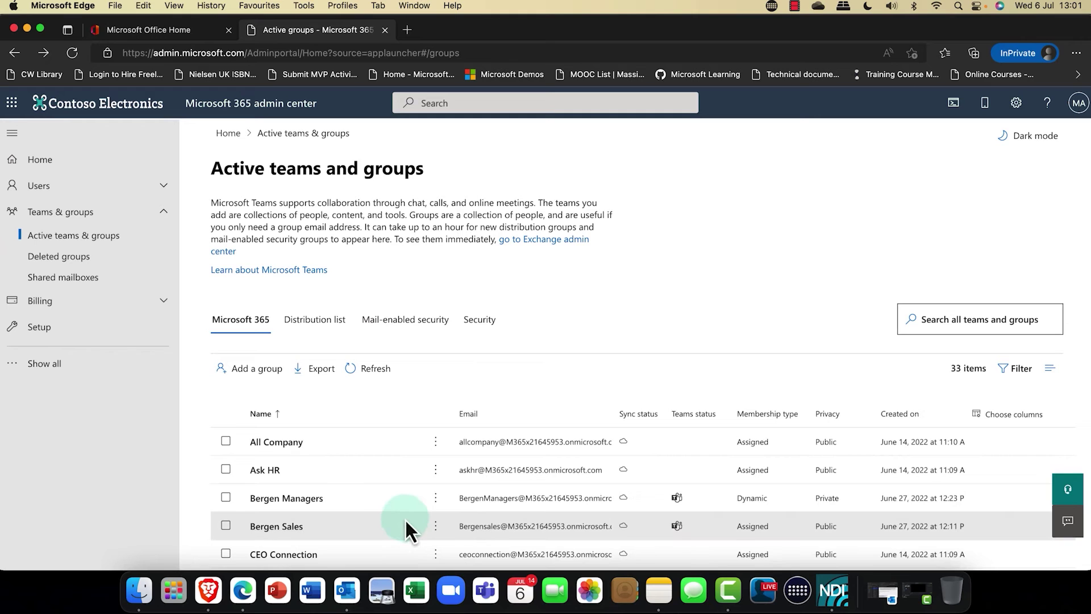
Step: Switch to Outlook on the web from the Microsoft Office home page
{"action": "left_click", "coordinate": [257, 28]}
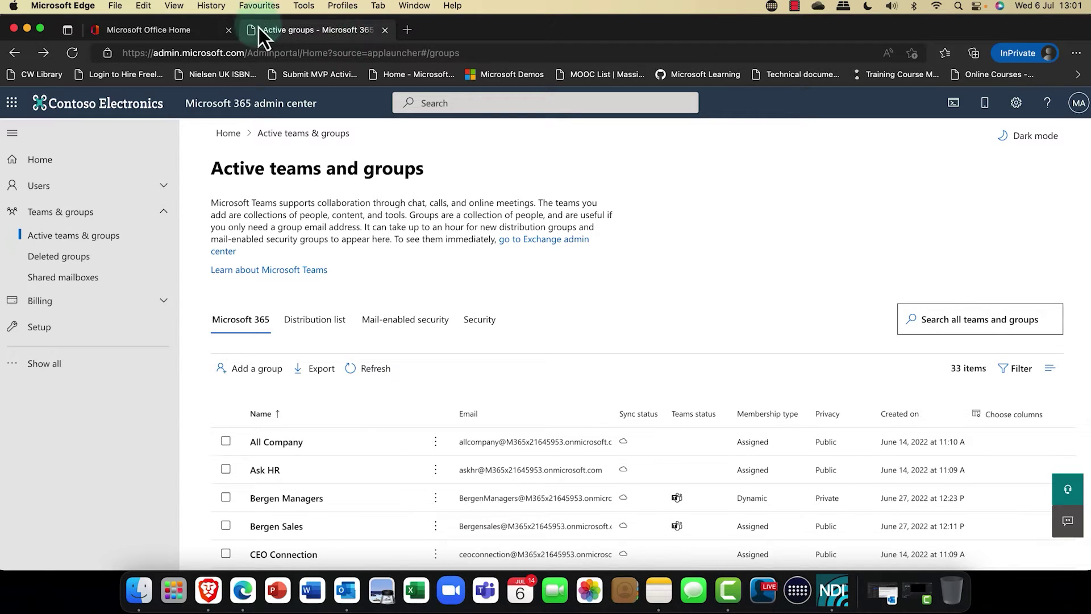
{"action": "left_click", "coordinate": [158, 32]}
{"action": "left_click", "coordinate": [19, 271]}
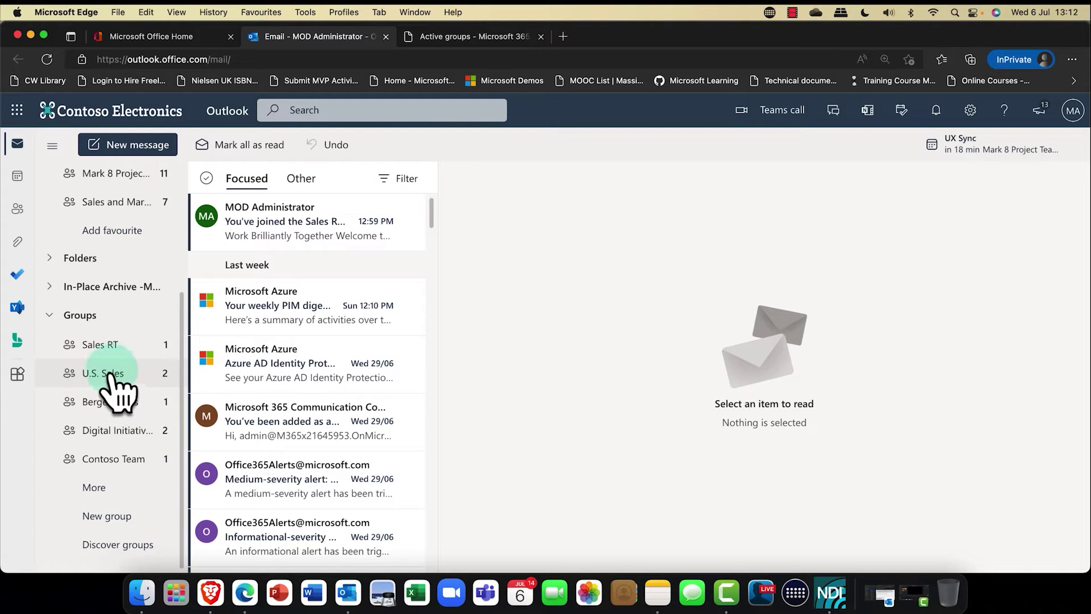
Step: Search the organisation's discoverable groups in Outlook for "Syskit"
{"action": "left_click", "coordinate": [95, 546]}
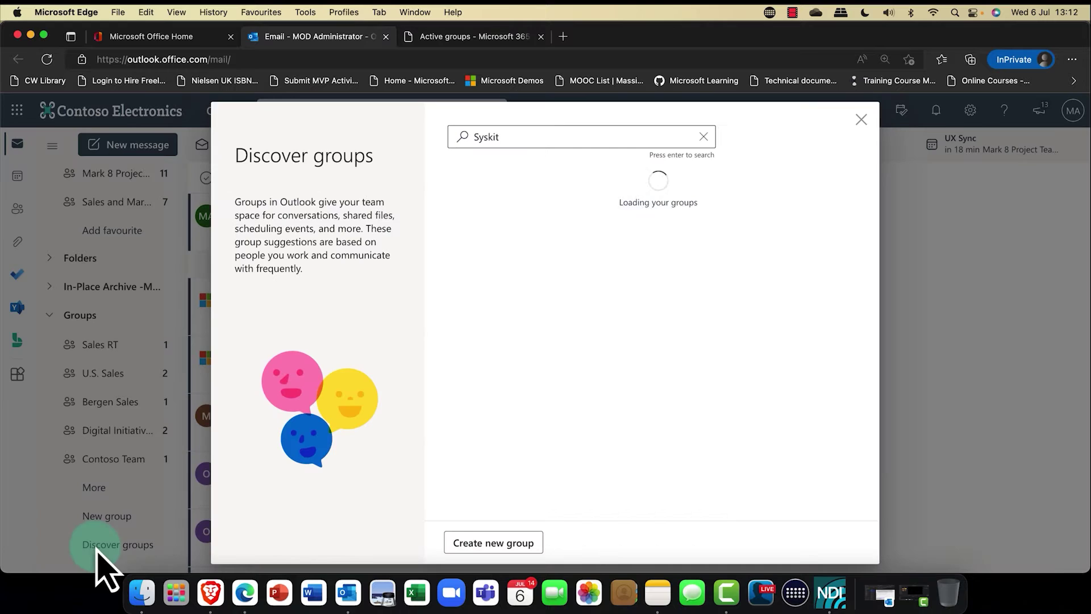
{"action": "left_click", "coordinate": [528, 137]}
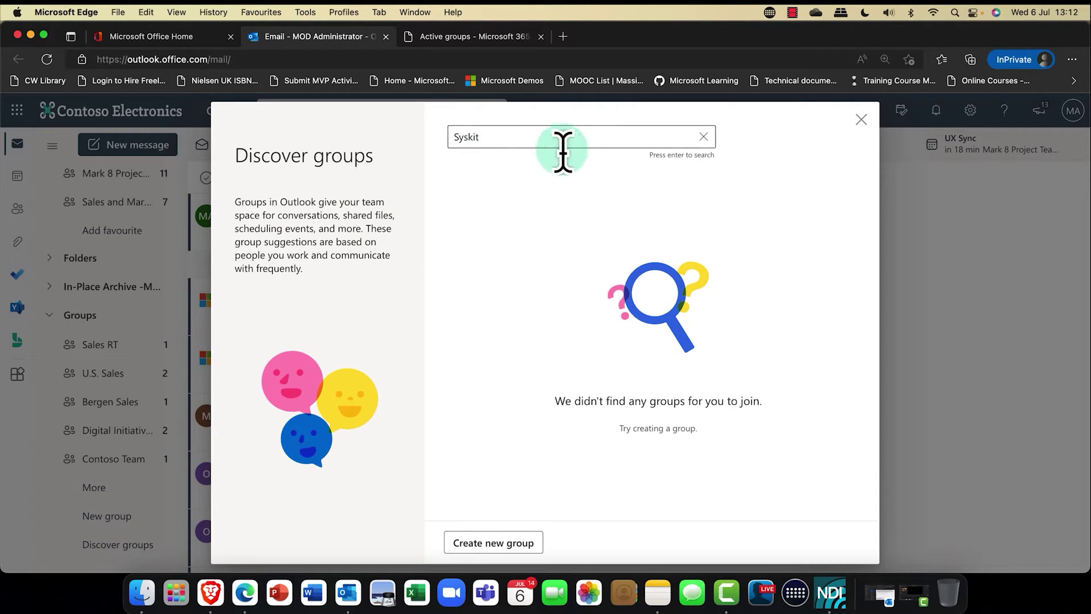
{"action": "left_click", "coordinate": [642, 283]}
{"action": "left_click", "coordinate": [592, 138]}
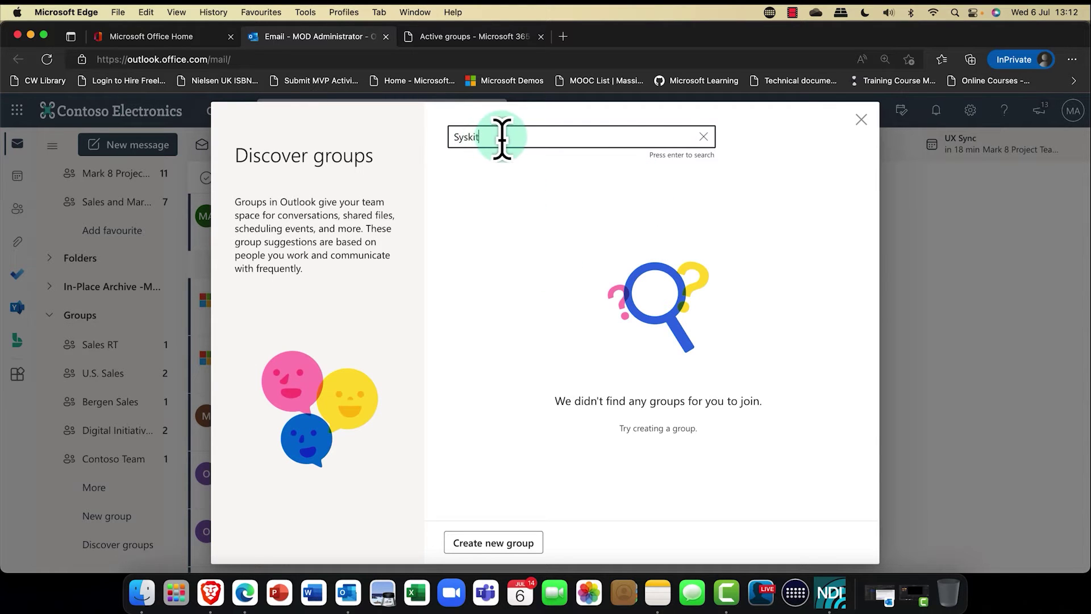
{"action": "key", "text": "Return"}
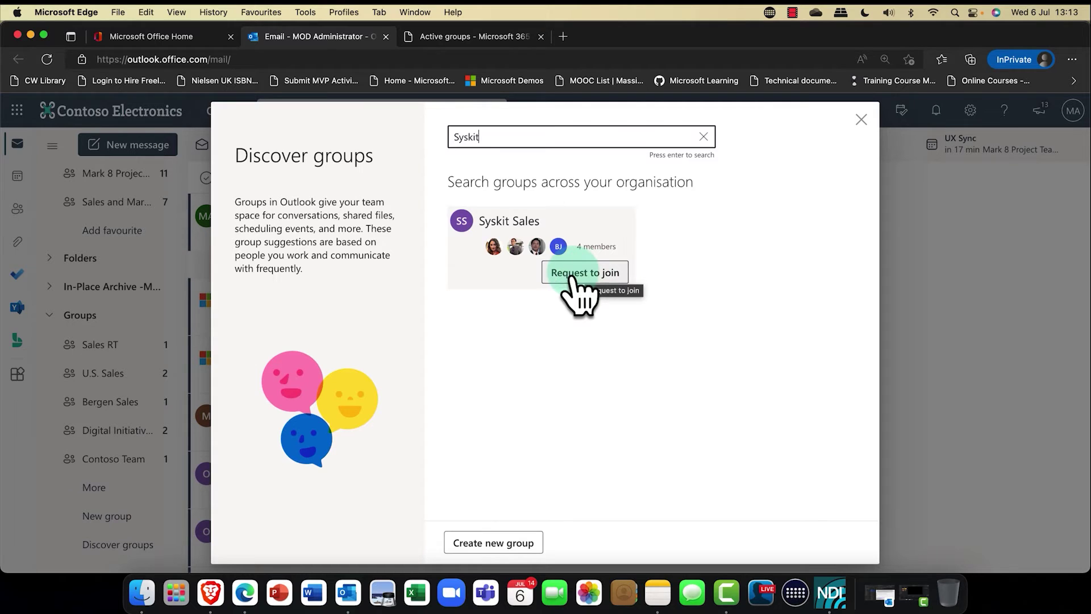
Step: Switch to the Microsoft 365 admin center, set the Syskit Sales group's privacy to Public and save the change
{"action": "left_click", "coordinate": [442, 38]}
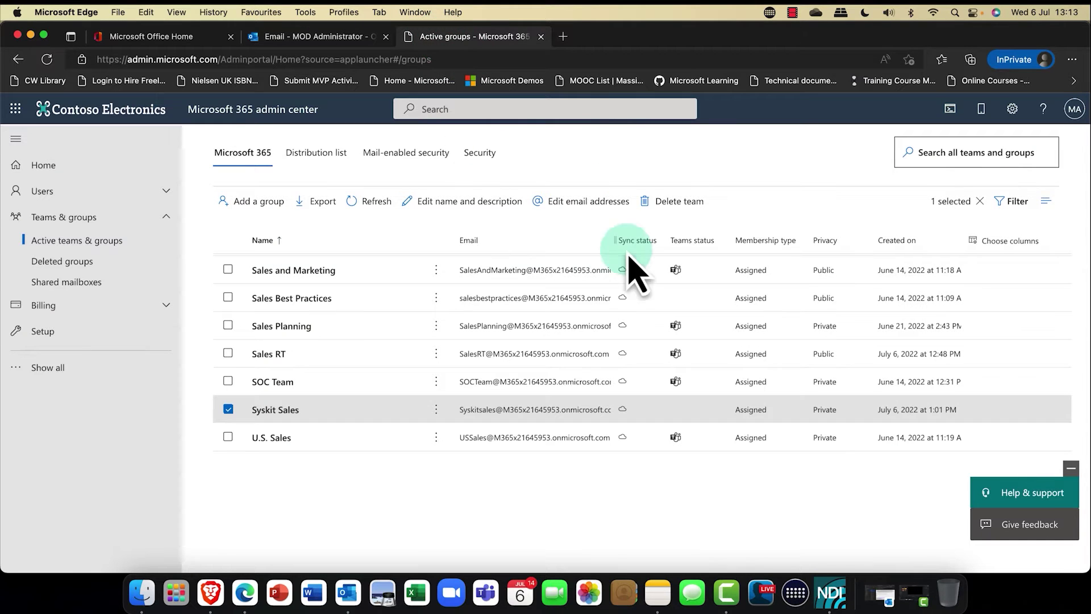
{"action": "left_click", "coordinate": [278, 411]}
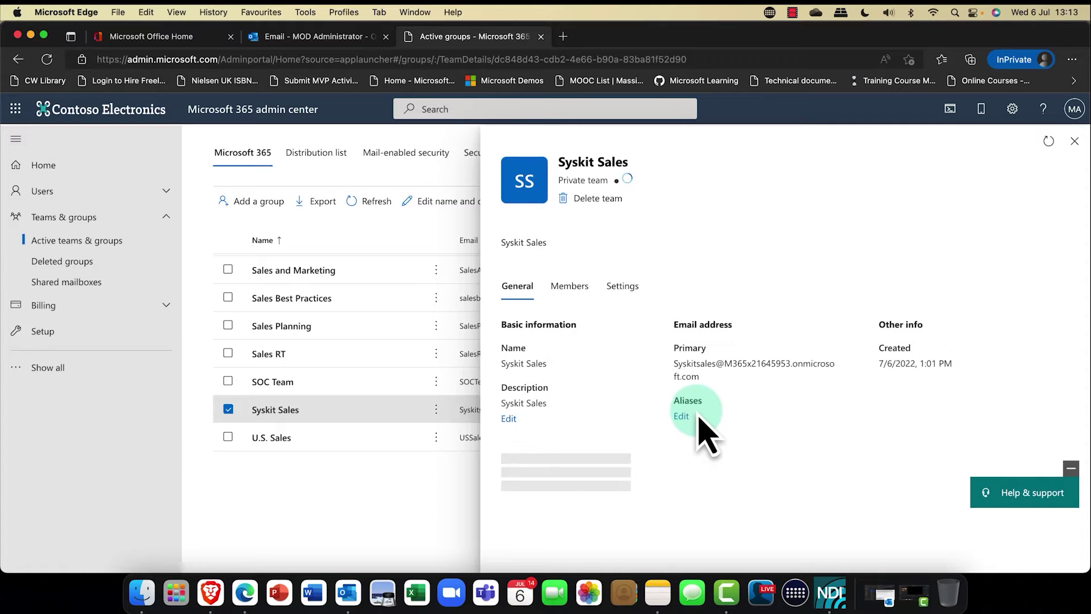
{"action": "left_click", "coordinate": [622, 287]}
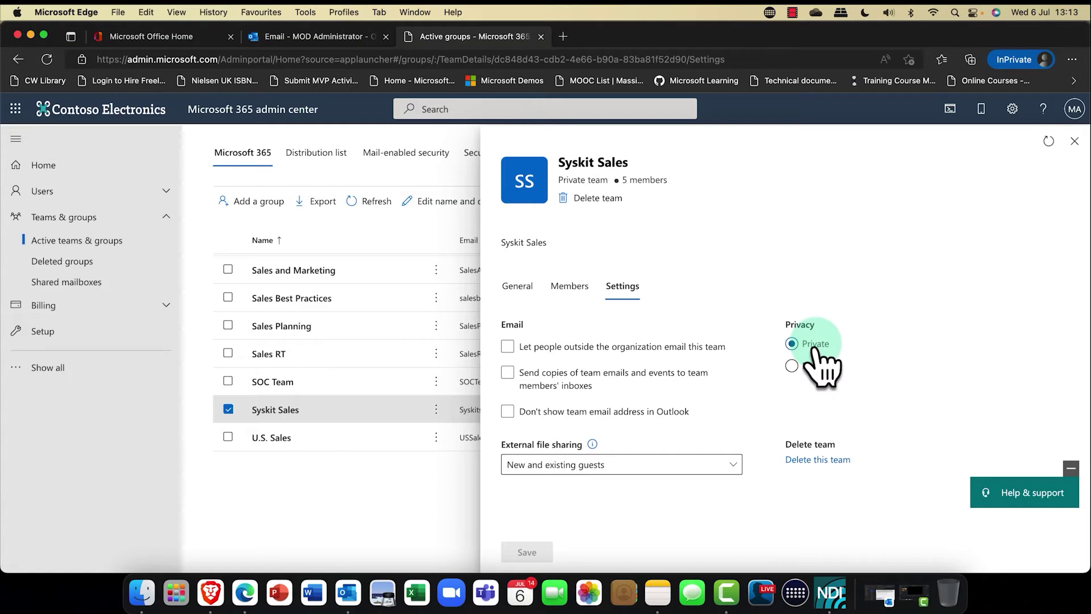
{"action": "left_click", "coordinate": [796, 367]}
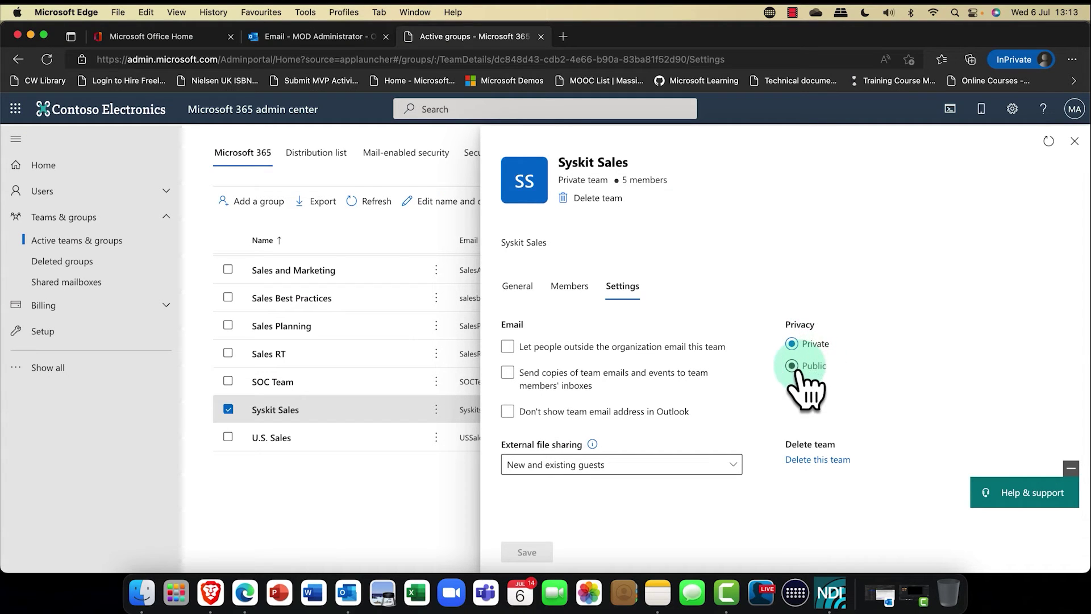
{"action": "left_click", "coordinate": [520, 552]}
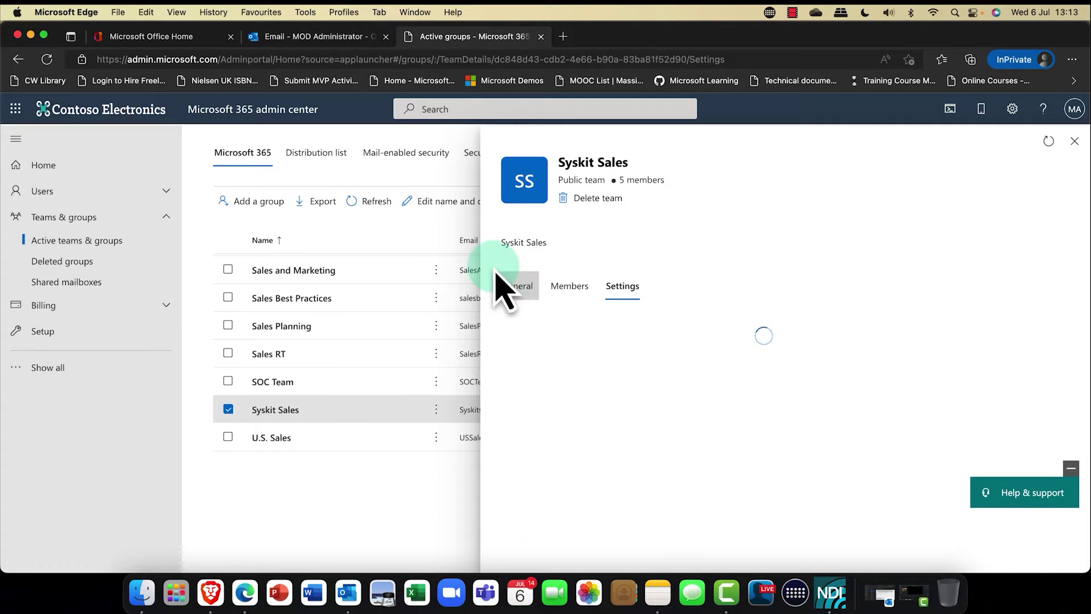
Step: Return to Outlook on the web, close the group discovery dialog and reload the mailbox
{"action": "left_click", "coordinate": [338, 37]}
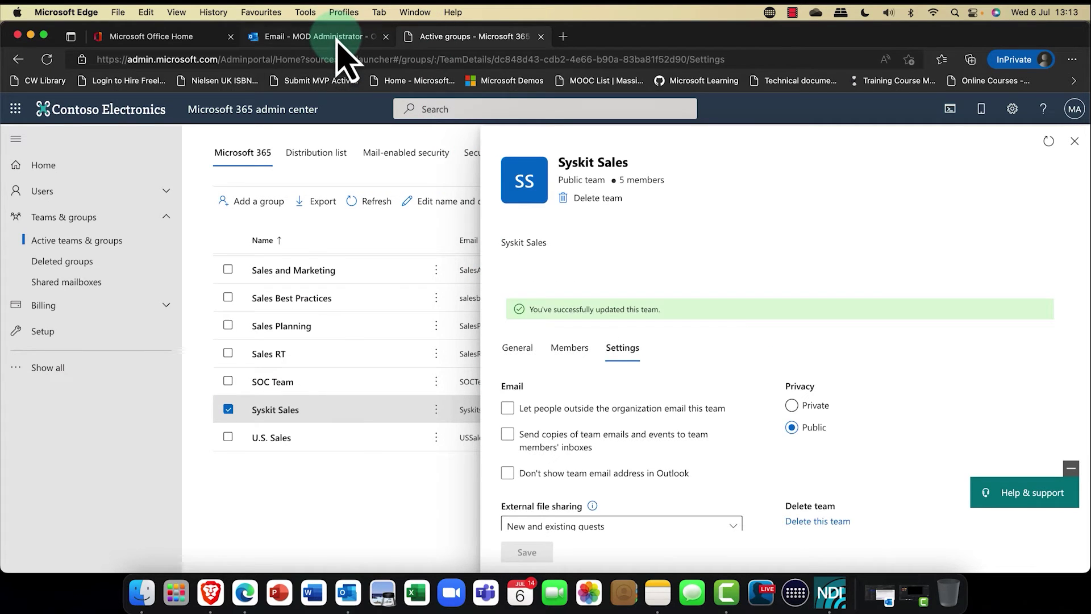
{"action": "left_click", "coordinate": [860, 120]}
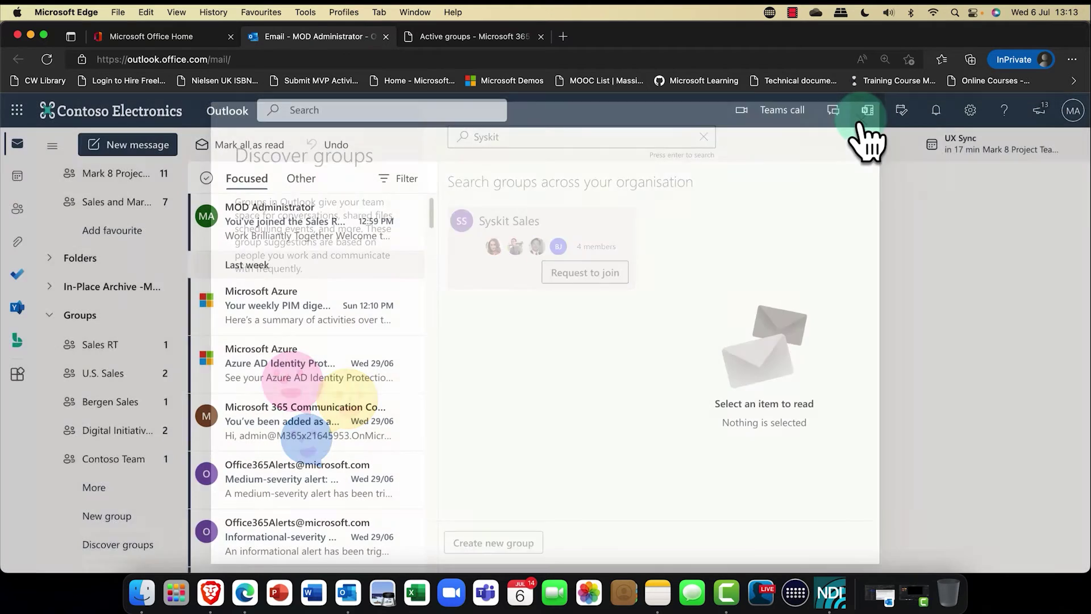
{"action": "left_click", "coordinate": [71, 38]}
{"action": "left_click", "coordinate": [47, 59]}
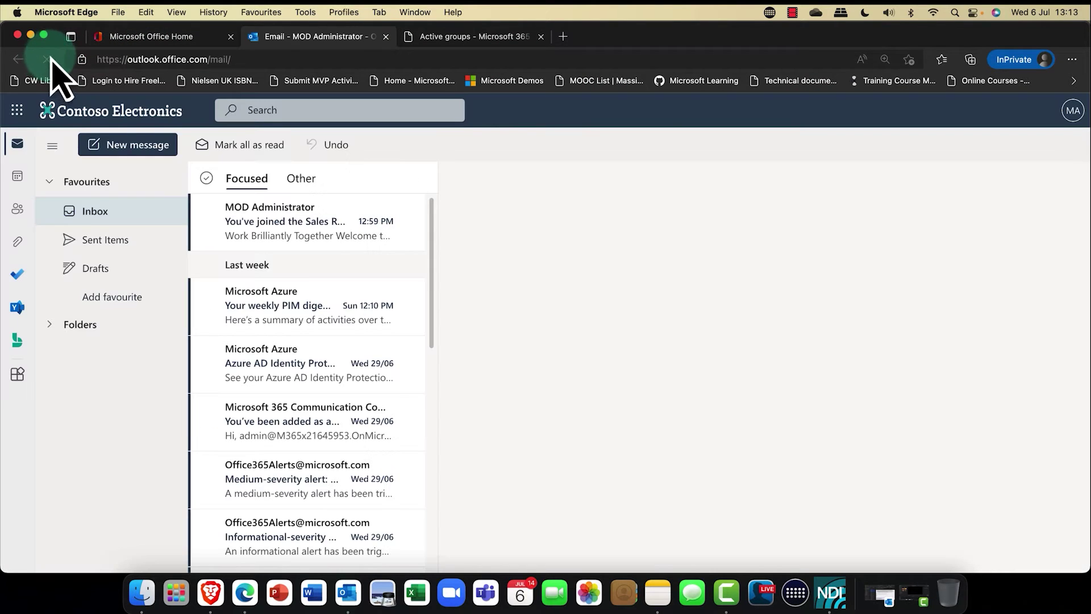
{"action": "left_click", "coordinate": [103, 371]}
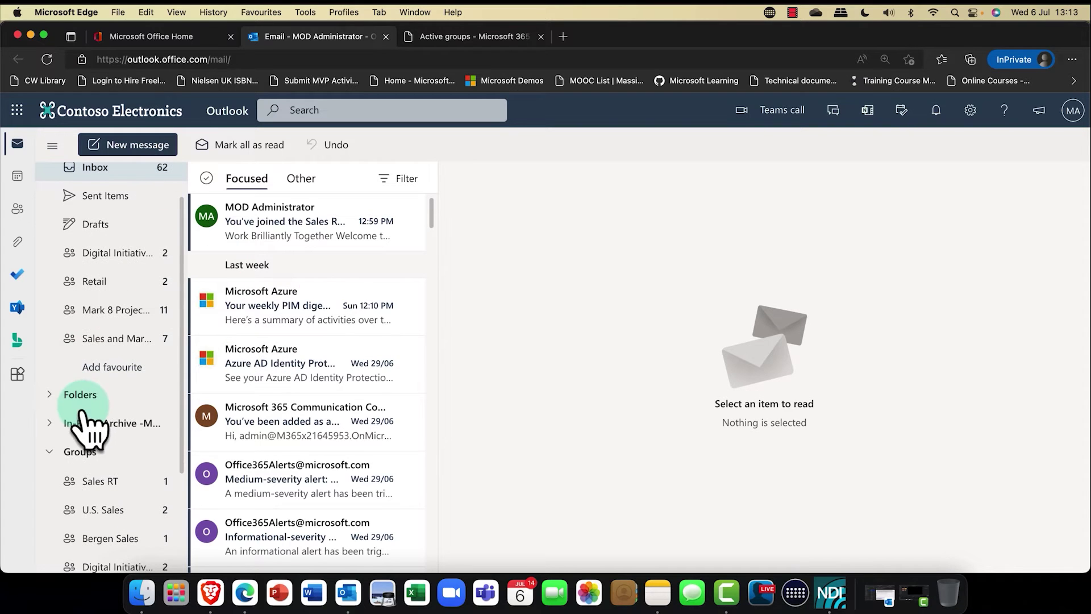
{"action": "scroll", "coordinate": [99, 471], "scroll_direction": "down", "scroll_amount": 3}
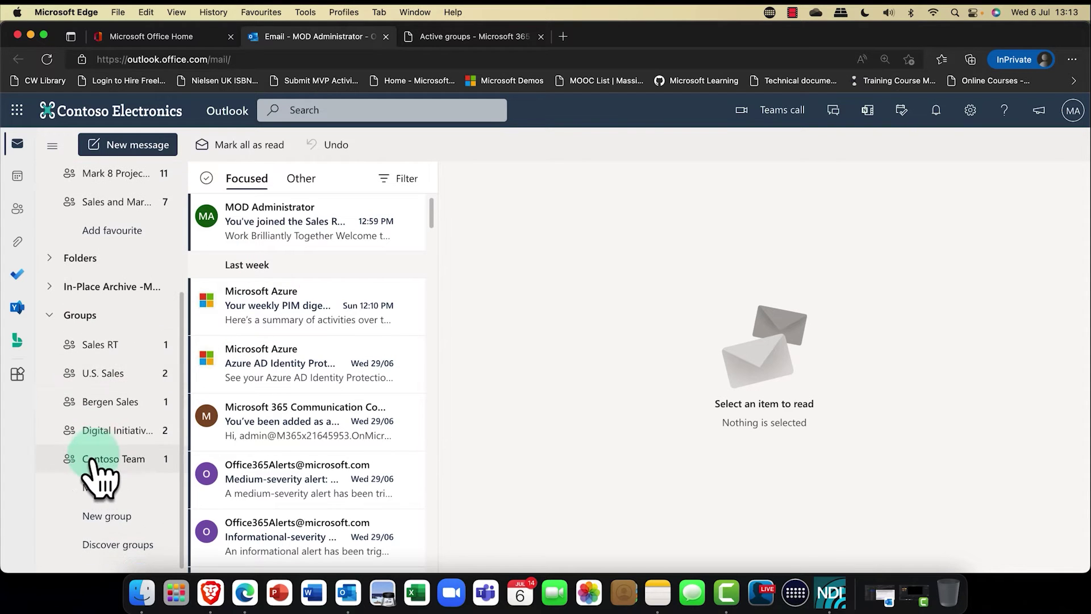
Step: Search the discoverable groups for "syskit", join the Syskit Sales group and close the dialog
{"action": "left_click", "coordinate": [115, 545]}
{"action": "left_click", "coordinate": [529, 136]}
{"action": "type", "text": "syskit"}
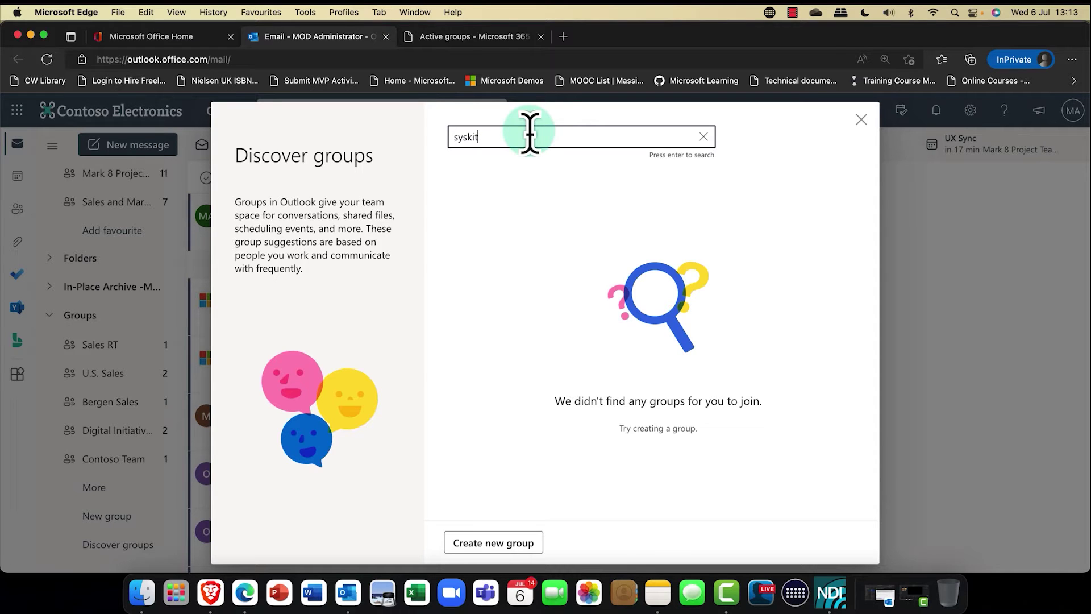
{"action": "key", "text": "Return"}
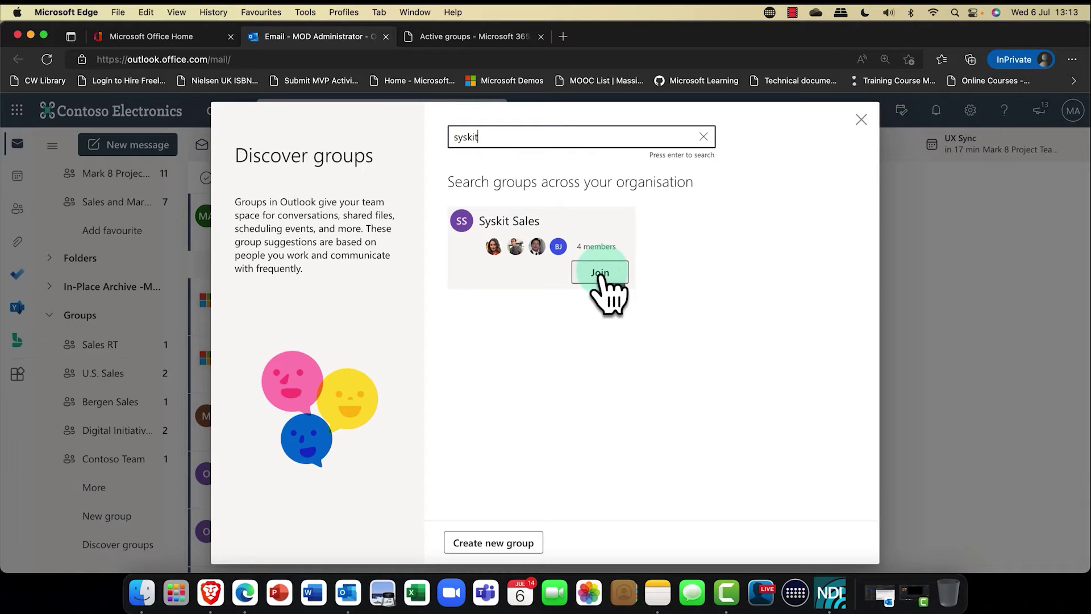
{"action": "left_click", "coordinate": [601, 275]}
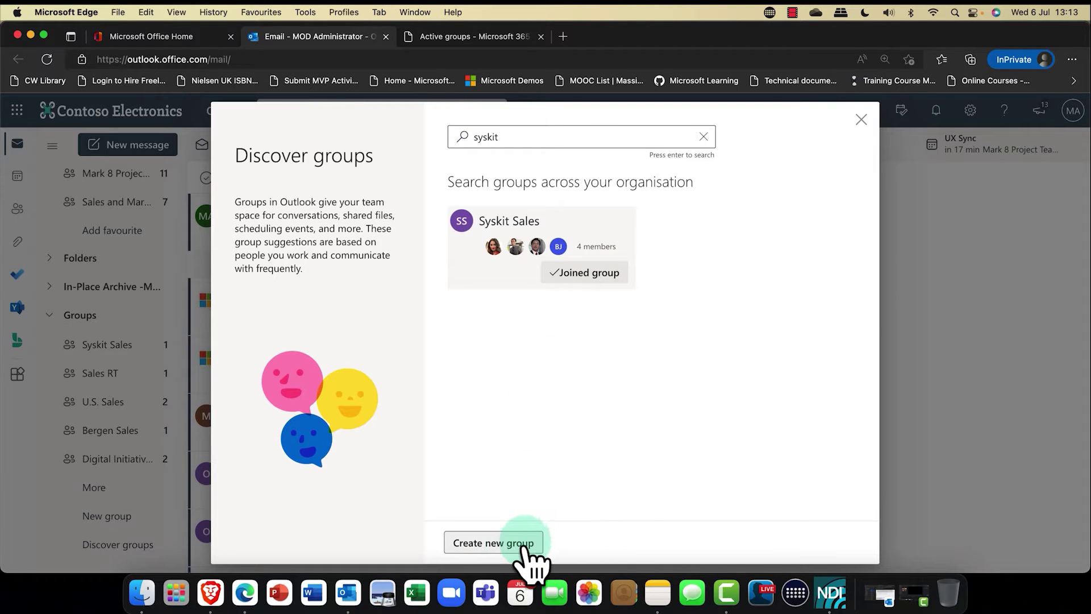
{"action": "left_click", "coordinate": [860, 120]}
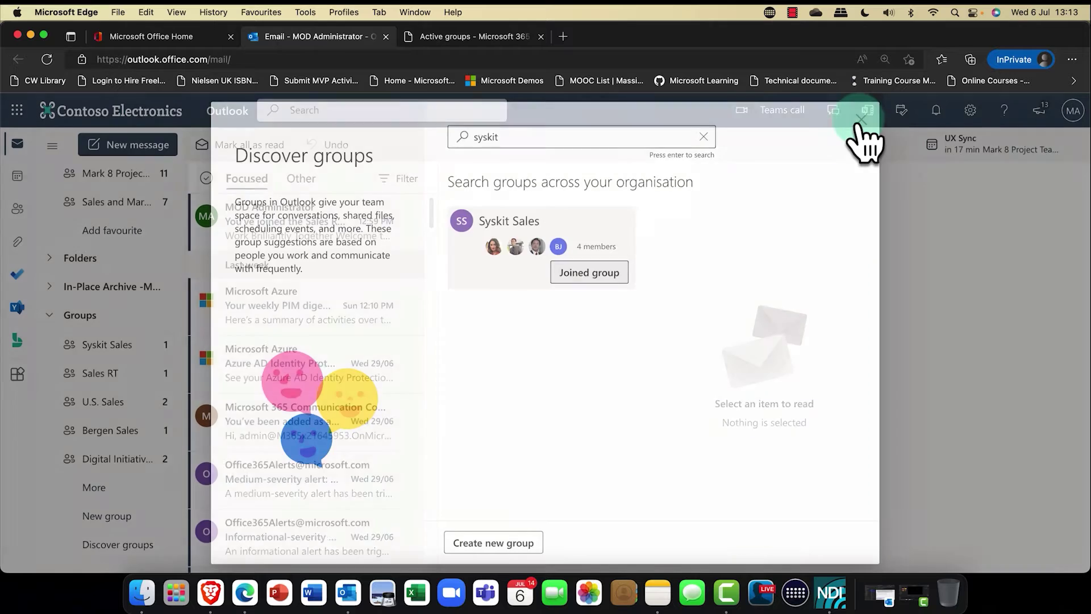
Step: Open the Syskit Sales group in Outlook and look through its additional group options
{"action": "left_click", "coordinate": [92, 489]}
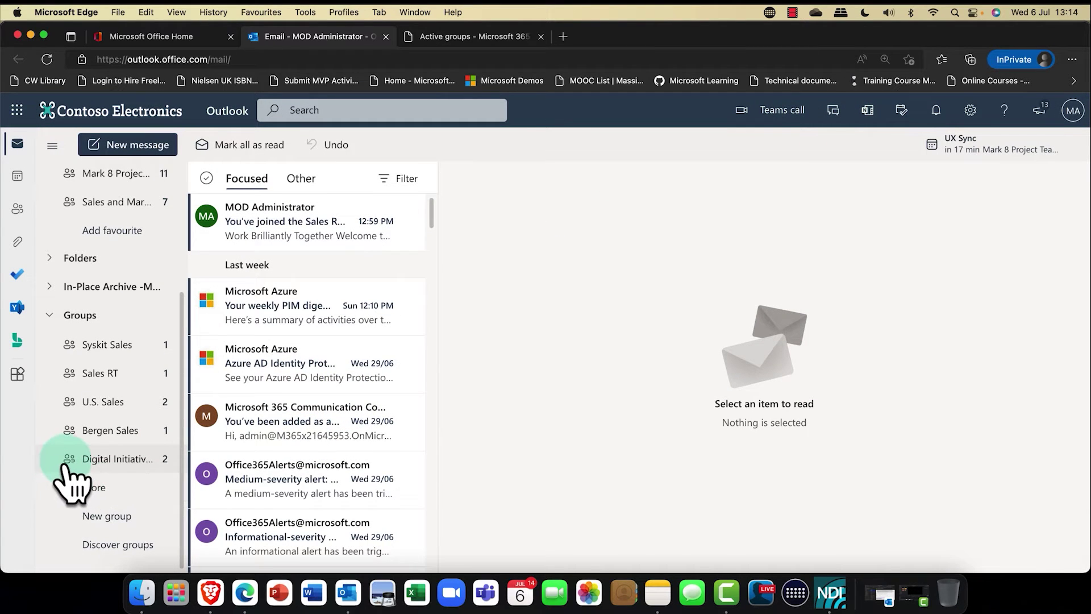
{"action": "scroll", "coordinate": [85, 462], "scroll_direction": "up", "scroll_amount": 1}
{"action": "left_click", "coordinate": [140, 361]}
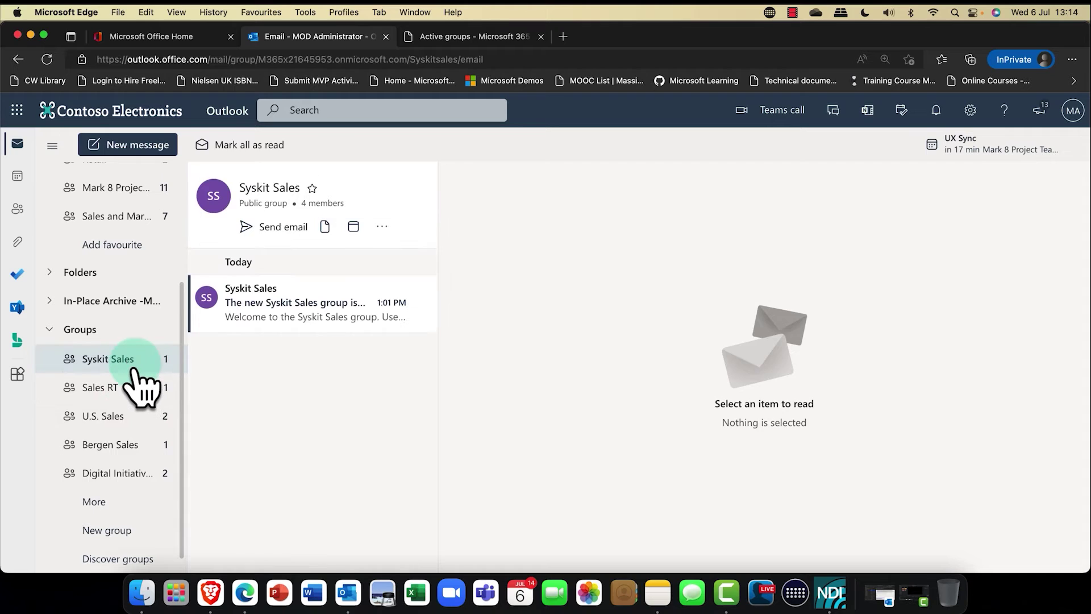
{"action": "left_click", "coordinate": [265, 341]}
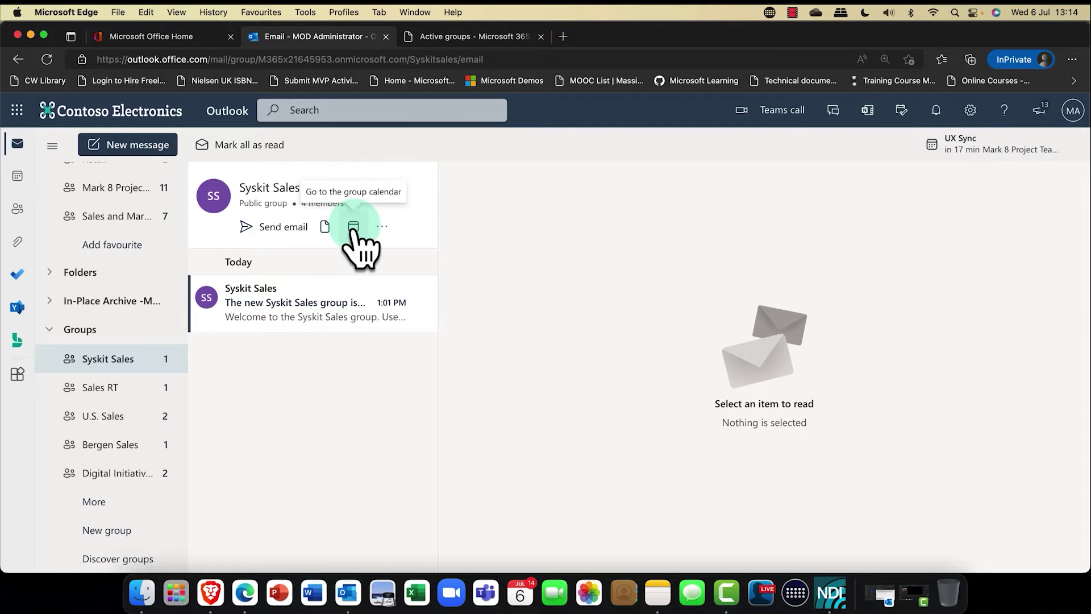
{"action": "left_click", "coordinate": [383, 227]}
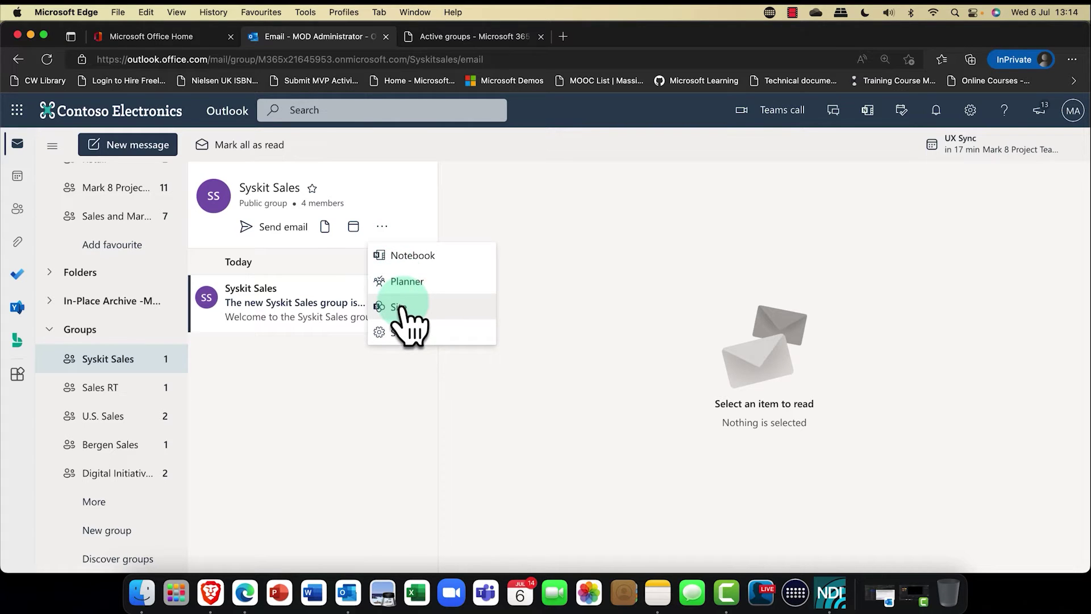
{"action": "left_click", "coordinate": [286, 359]}
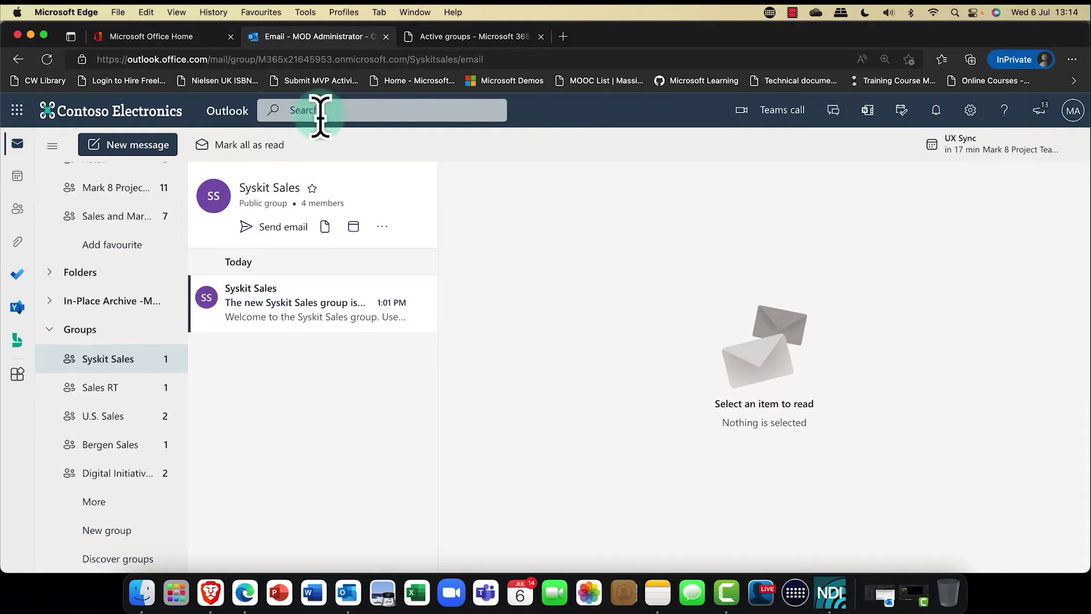
Step: In the admin center, let outsiders email Syskit Sales, send copies of team emails and events to members' inboxes, and save
{"action": "left_click", "coordinate": [465, 40]}
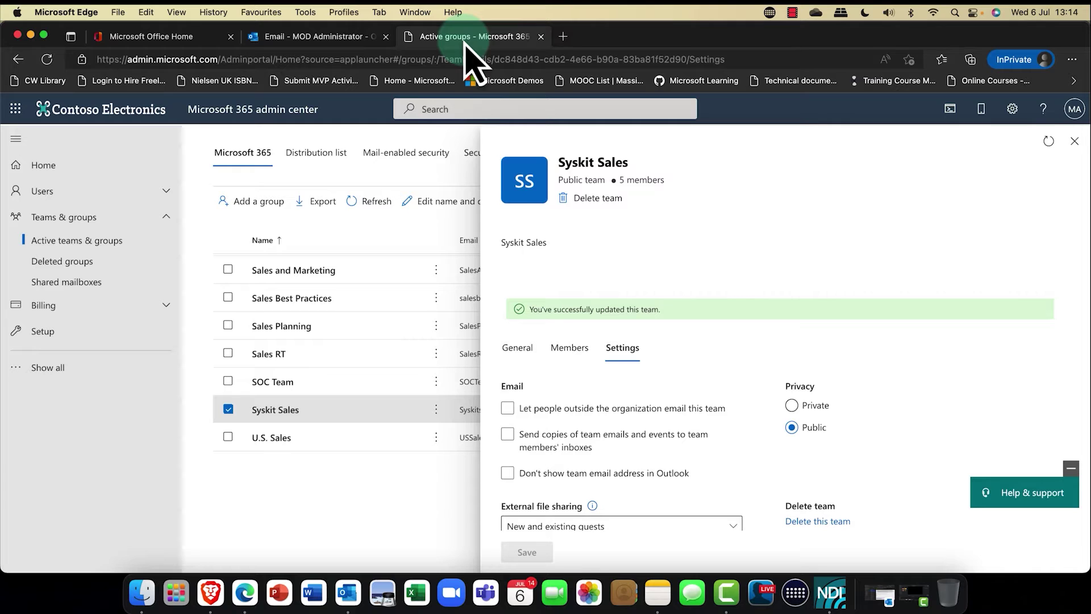
{"action": "left_click", "coordinate": [288, 411]}
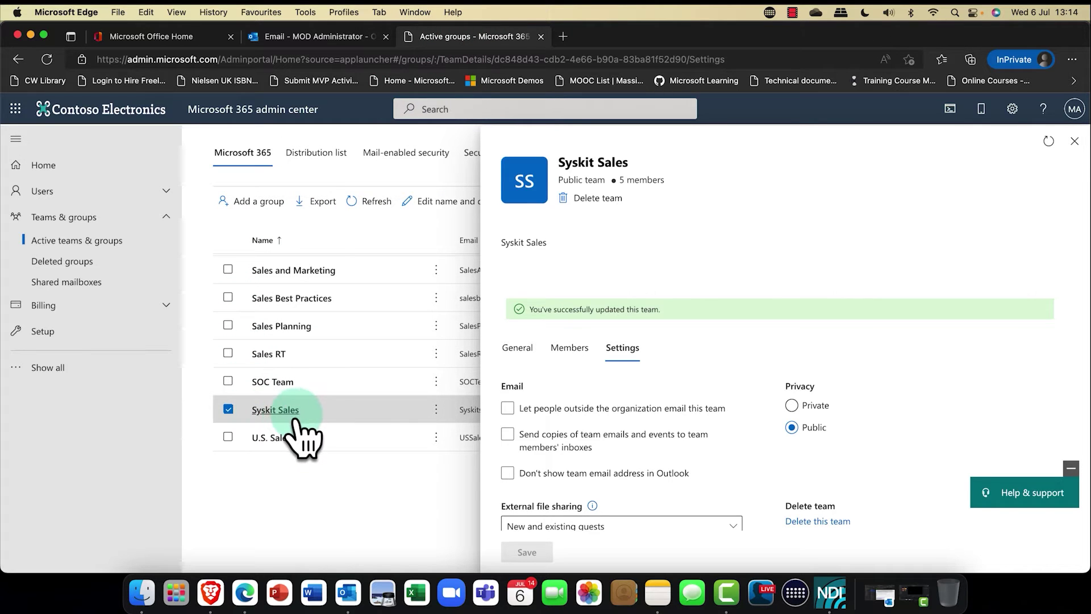
{"action": "left_click", "coordinate": [595, 408]}
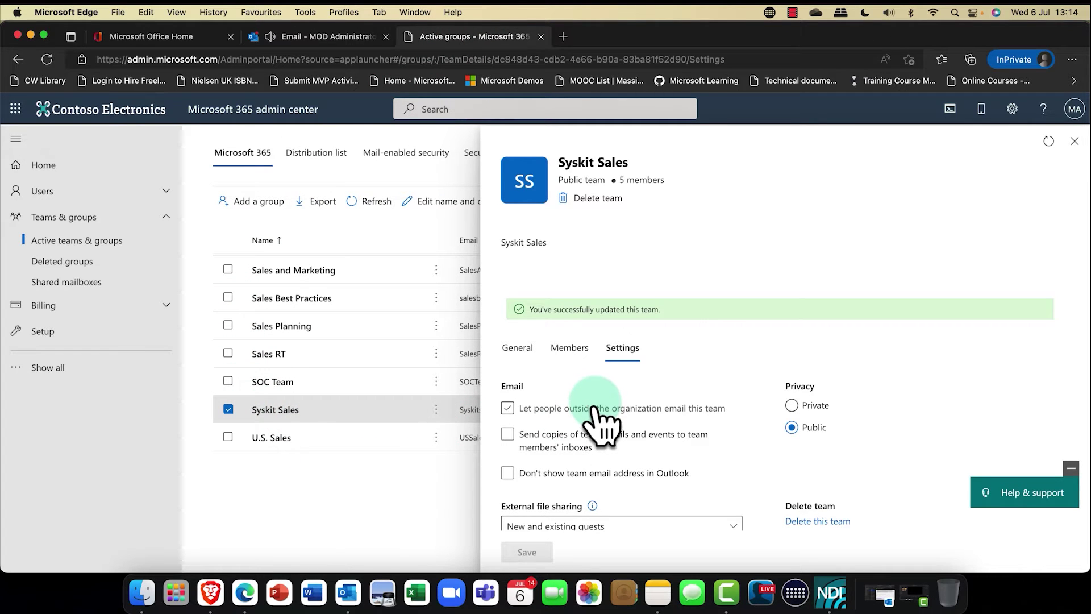
{"action": "left_click", "coordinate": [594, 408]}
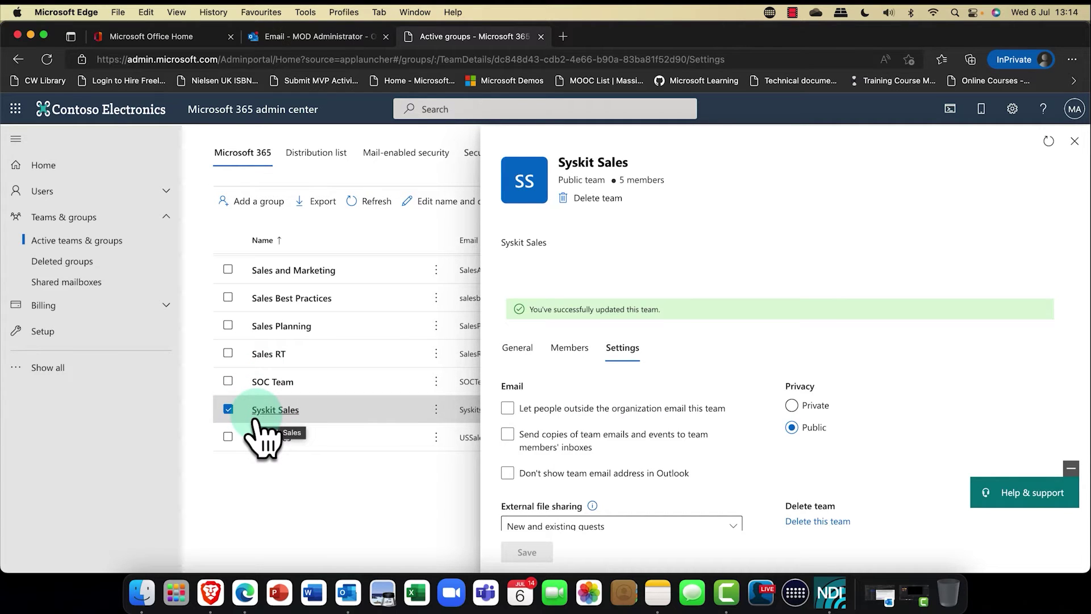
{"action": "left_click", "coordinate": [617, 370]}
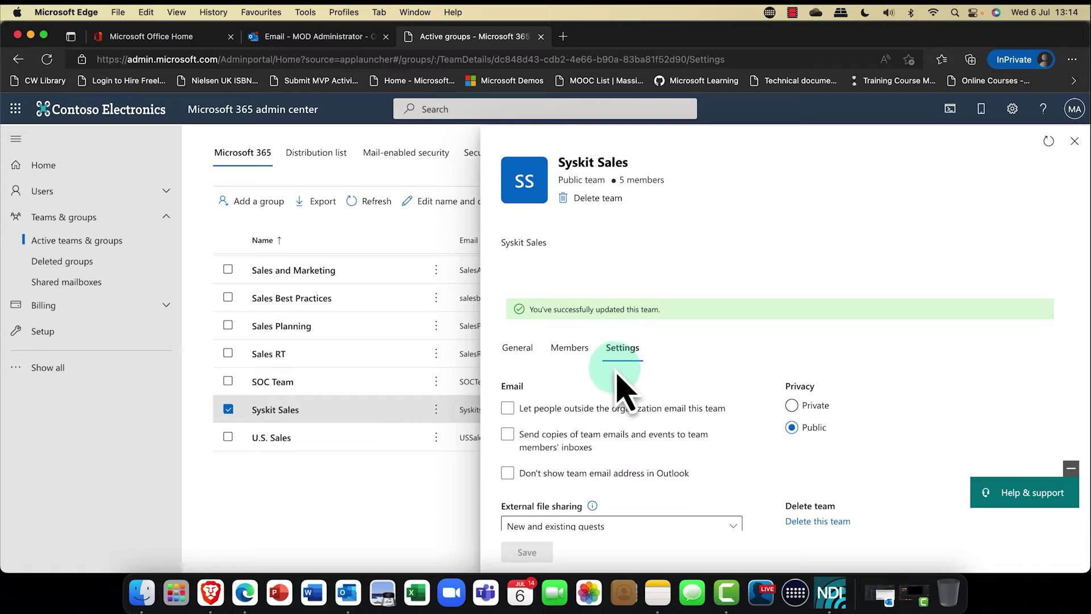
{"action": "scroll", "coordinate": [625, 392], "scroll_direction": "down", "scroll_amount": 1}
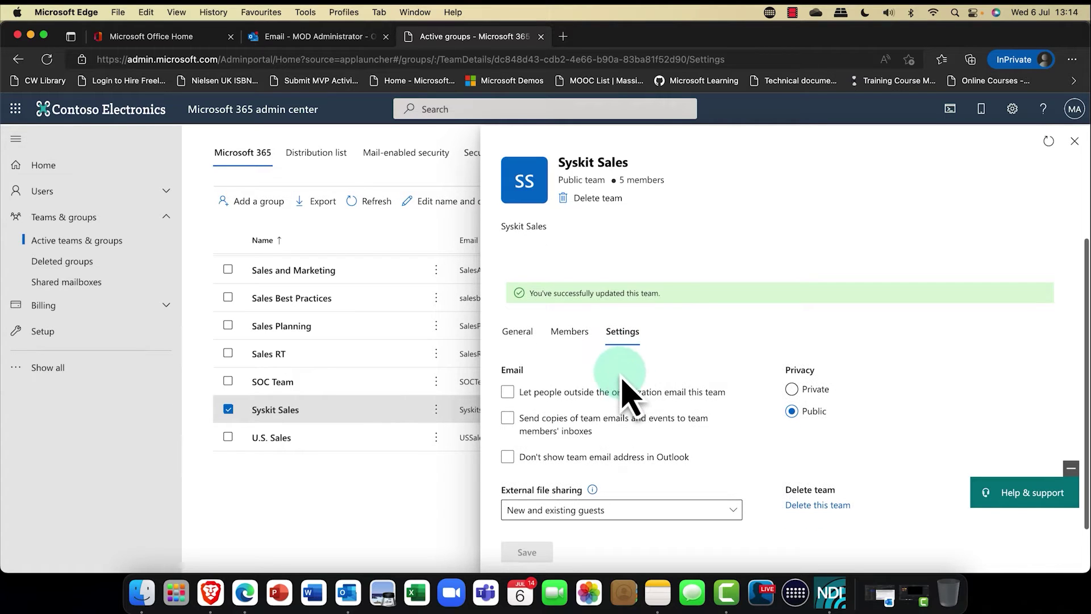
{"action": "left_click", "coordinate": [590, 392]}
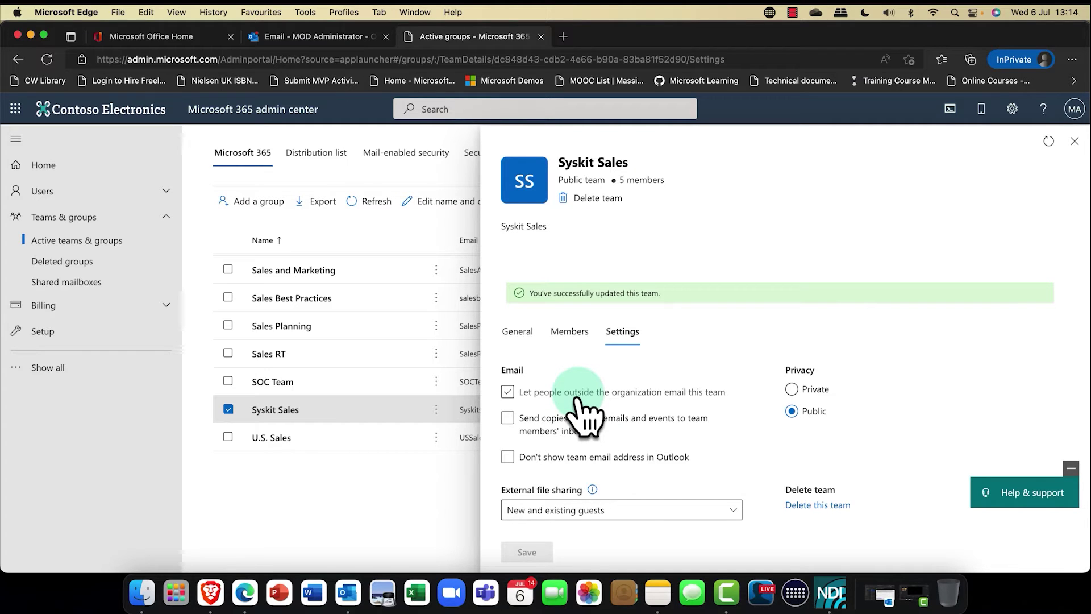
{"action": "left_click", "coordinate": [547, 421]}
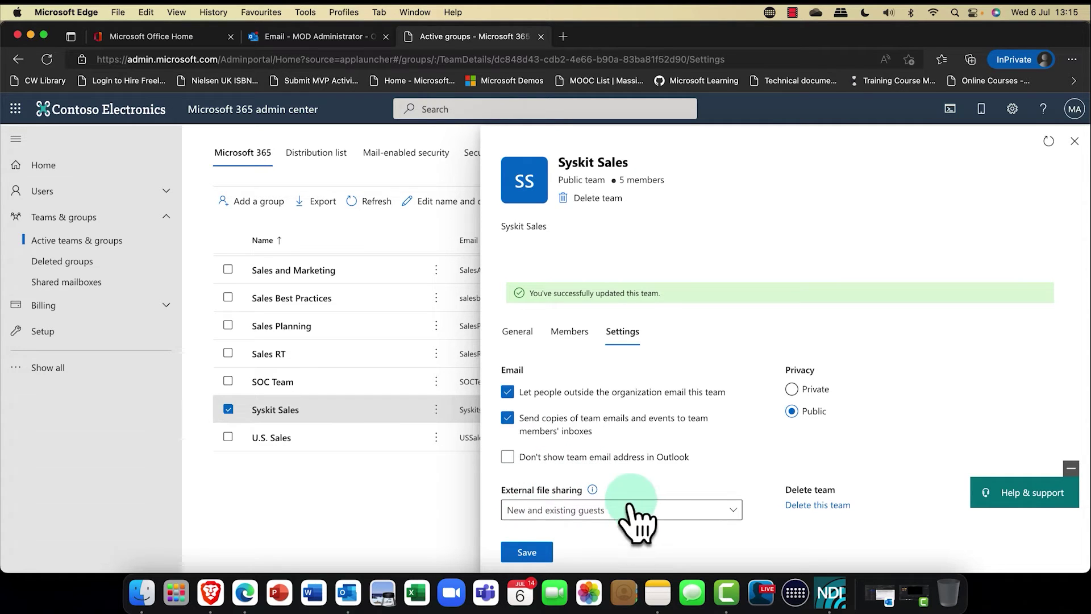
{"action": "left_click", "coordinate": [528, 554]}
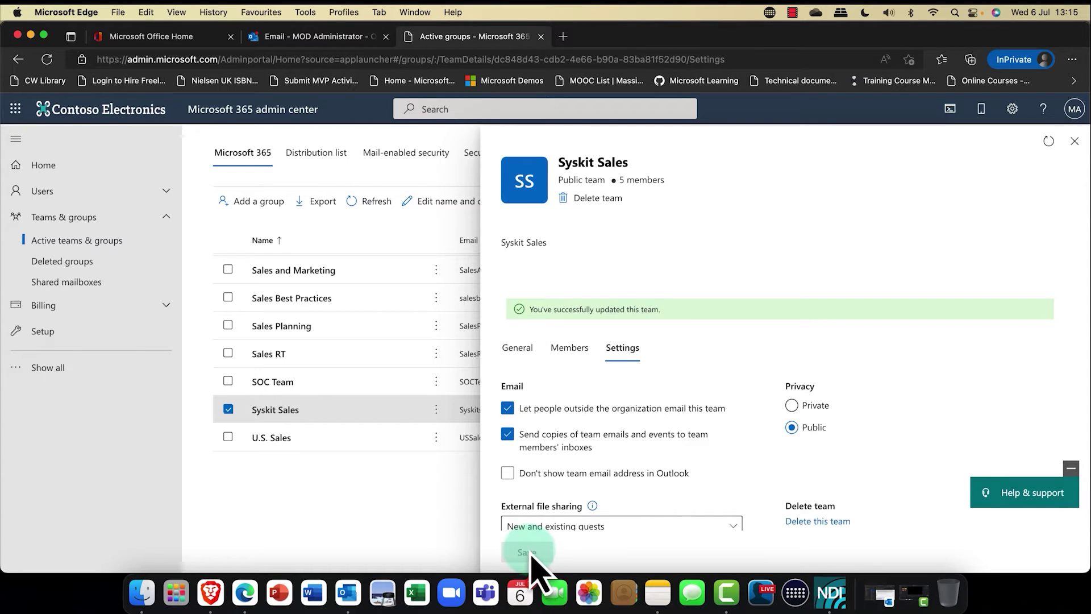
Step: Review the Syskit Sales group's general information and close its details to return to the active groups list
{"action": "left_click", "coordinate": [555, 364]}
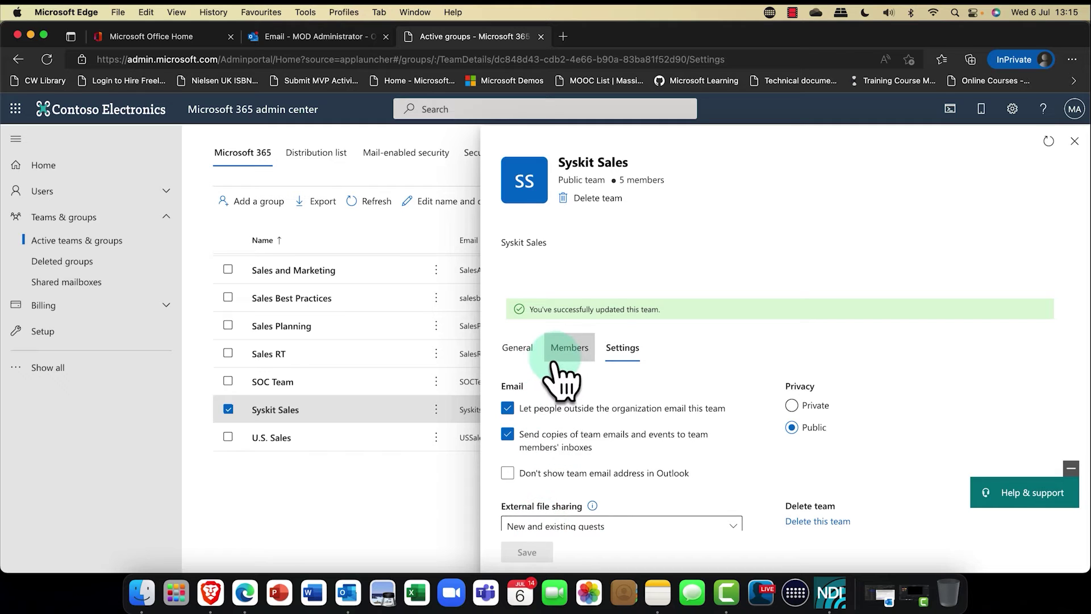
{"action": "left_click", "coordinate": [518, 348]}
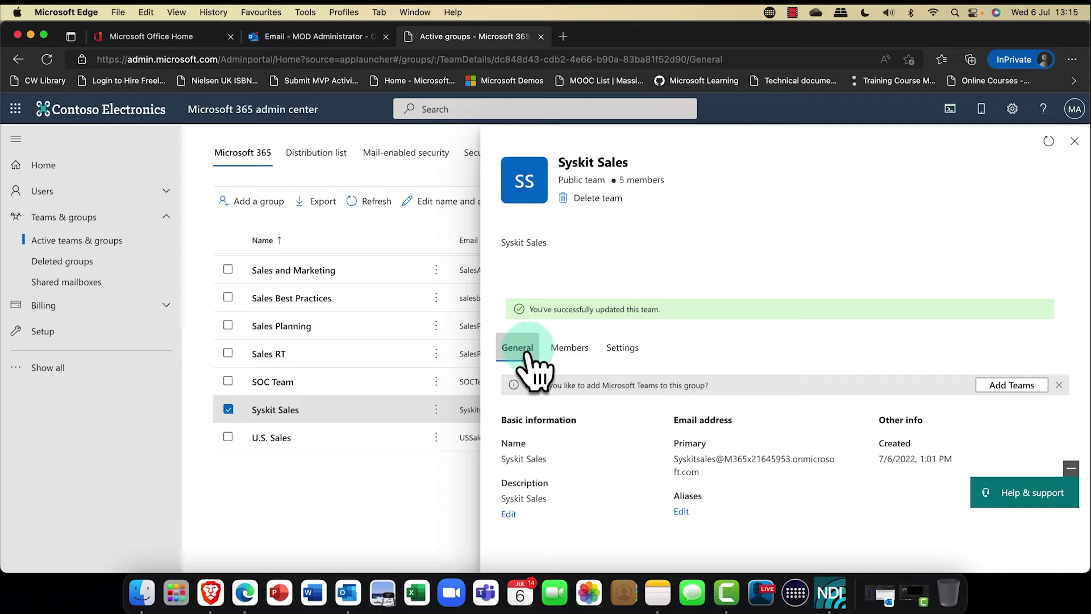
{"action": "left_click", "coordinate": [1073, 141]}
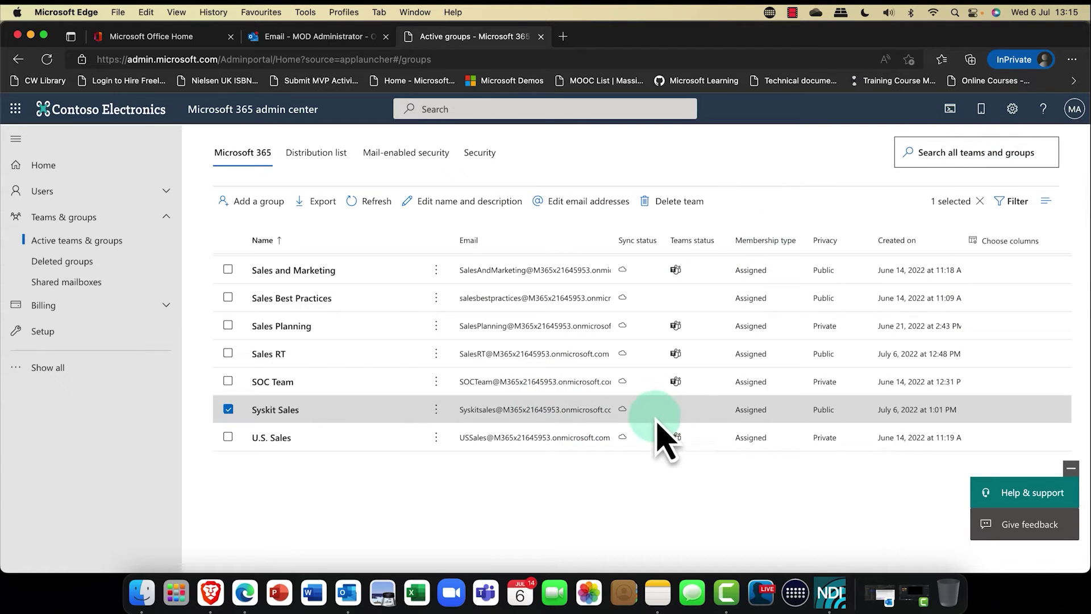
Step: Add Microsoft Teams to the Syskit Sales group from its general details, close the details and deselect the group
{"action": "mouse_move", "coordinate": [675, 409]}
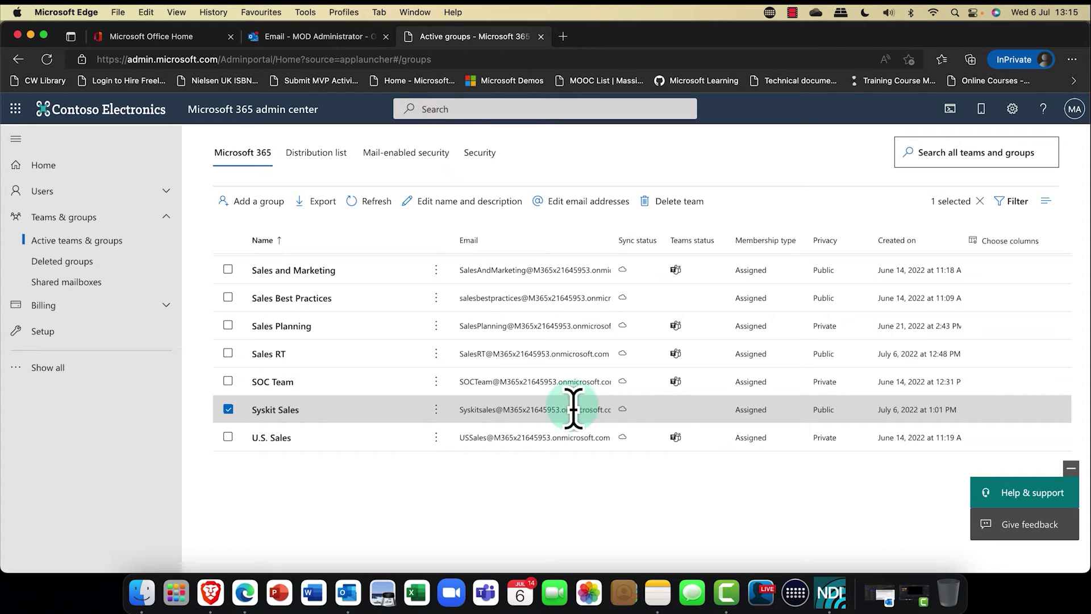
{"action": "left_click", "coordinate": [275, 409]}
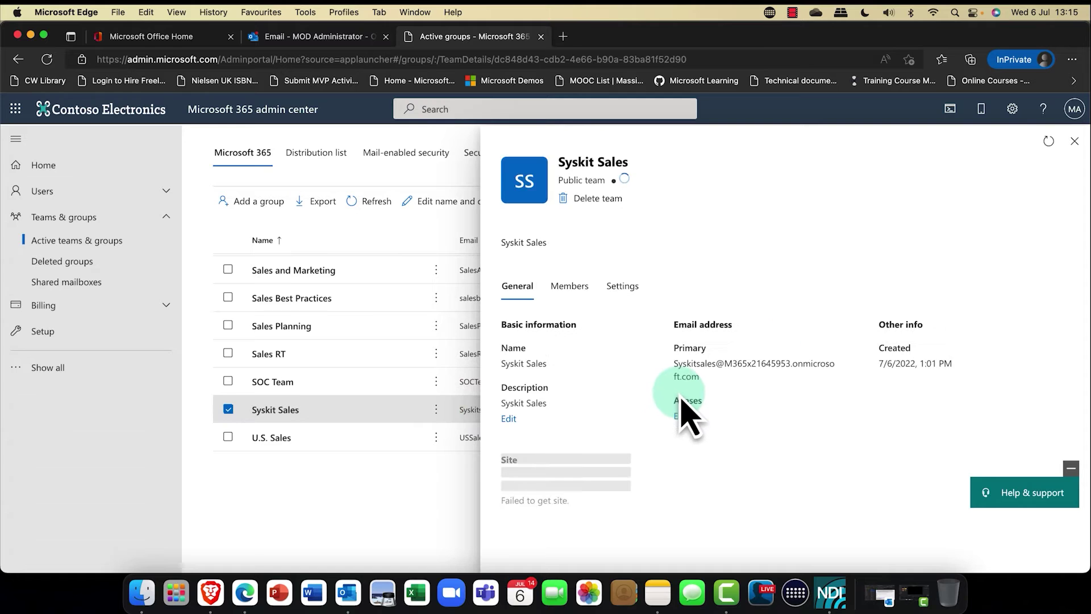
{"action": "left_click", "coordinate": [577, 288]}
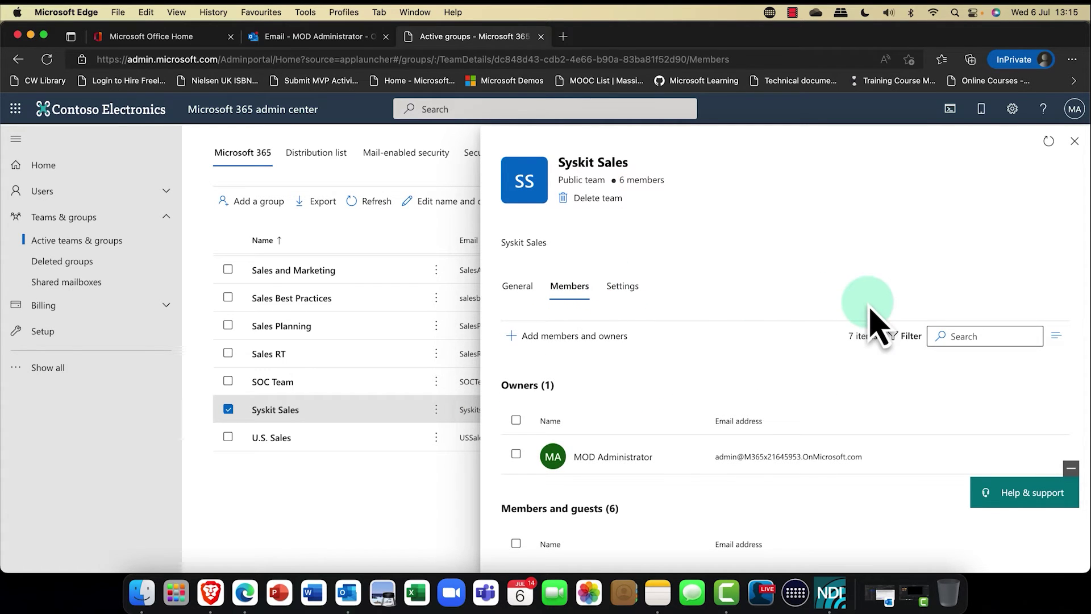
{"action": "left_click", "coordinate": [514, 288]}
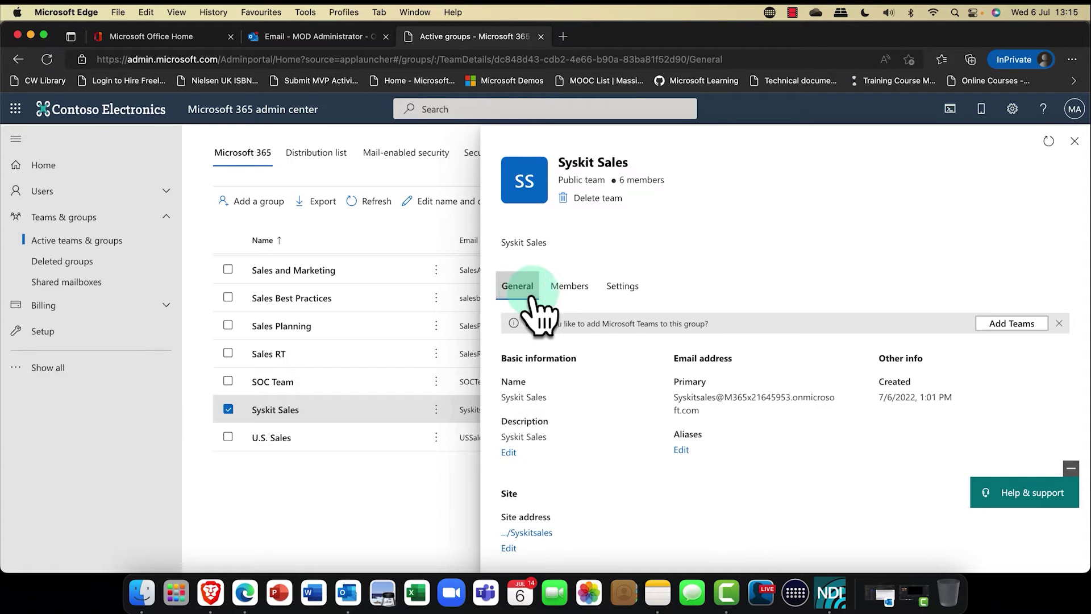
{"action": "left_click", "coordinate": [1017, 325]}
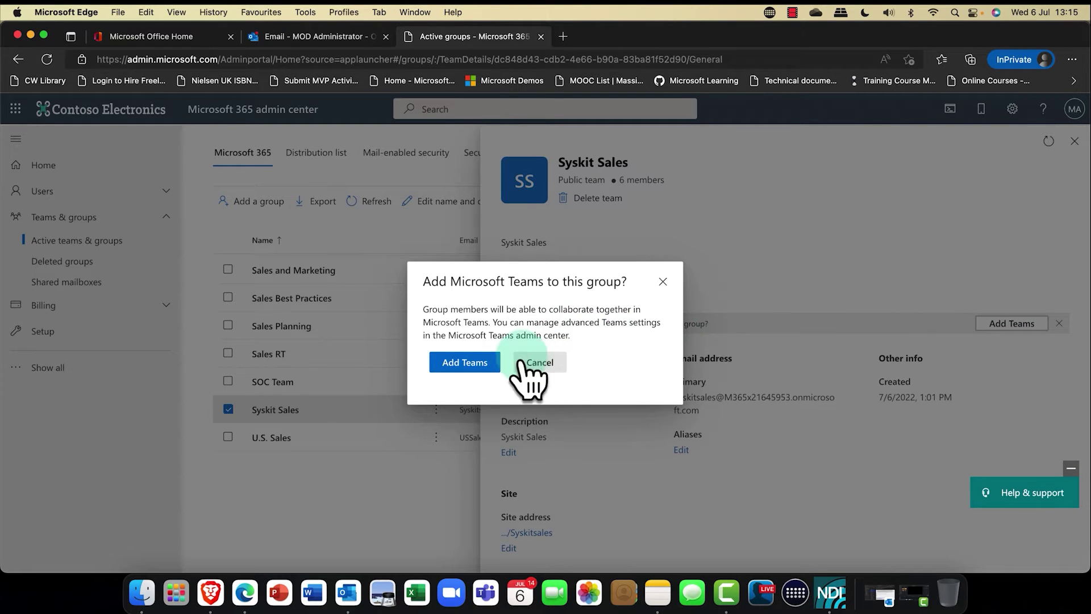
{"action": "left_click", "coordinate": [451, 369]}
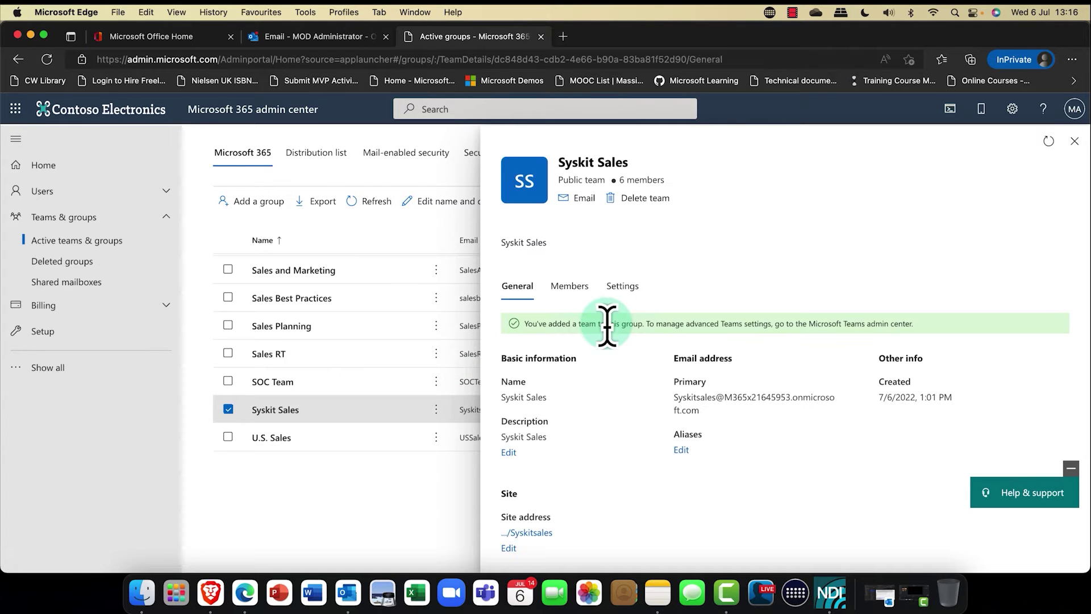
{"action": "left_click", "coordinate": [1073, 141]}
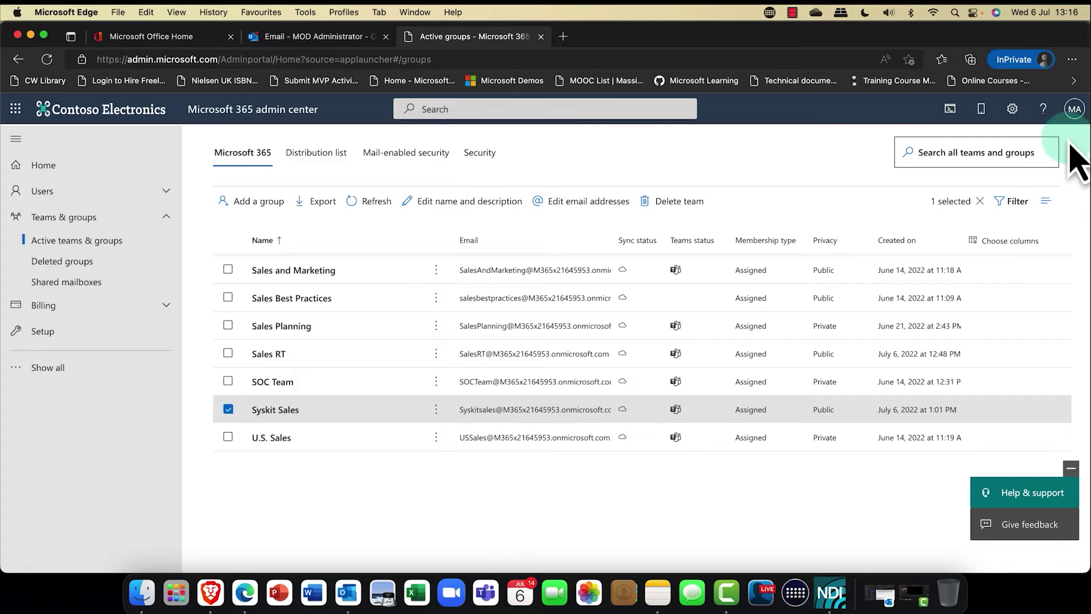
{"action": "left_click", "coordinate": [228, 410]}
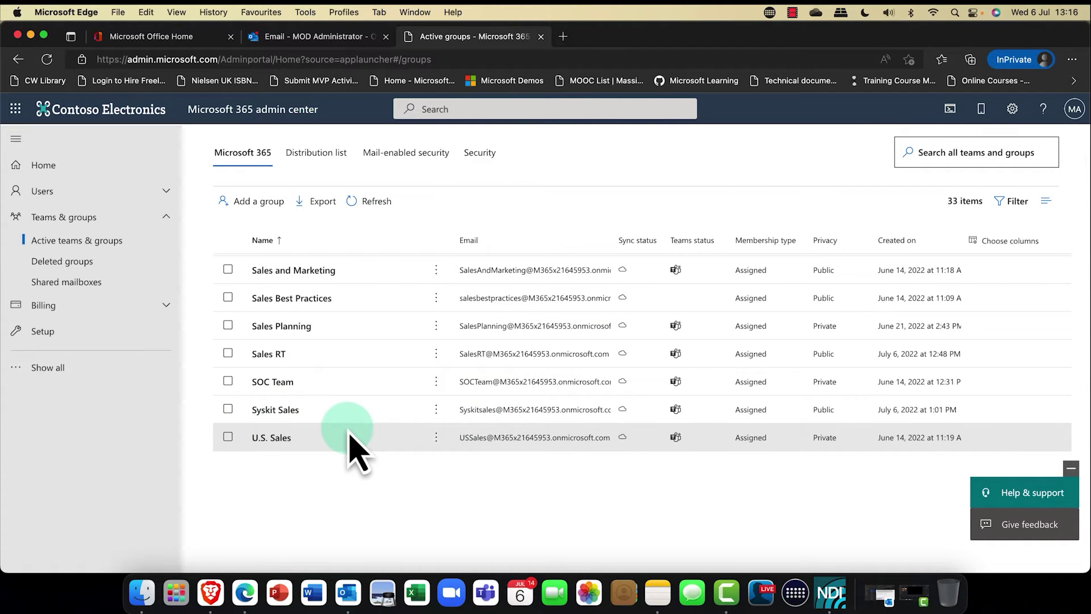
{"action": "scroll", "coordinate": [348, 433], "scroll_direction": "down", "scroll_amount": 1}
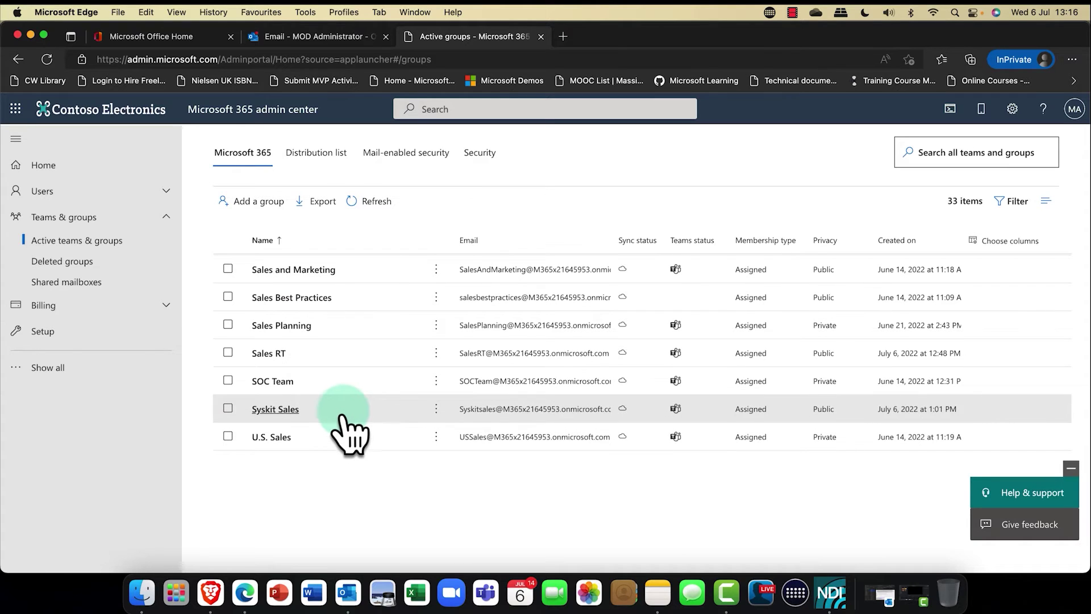
Step: Reveal all the admin centers, switch to the SharePoint admin center and open its list of active sites
{"action": "left_click", "coordinate": [166, 218]}
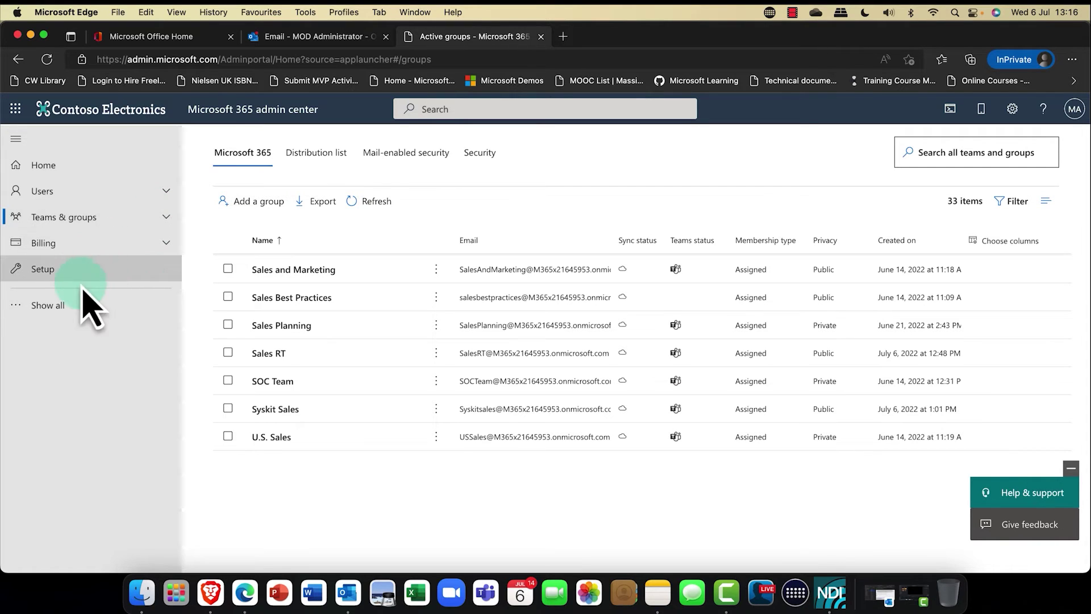
{"action": "left_click", "coordinate": [66, 306]}
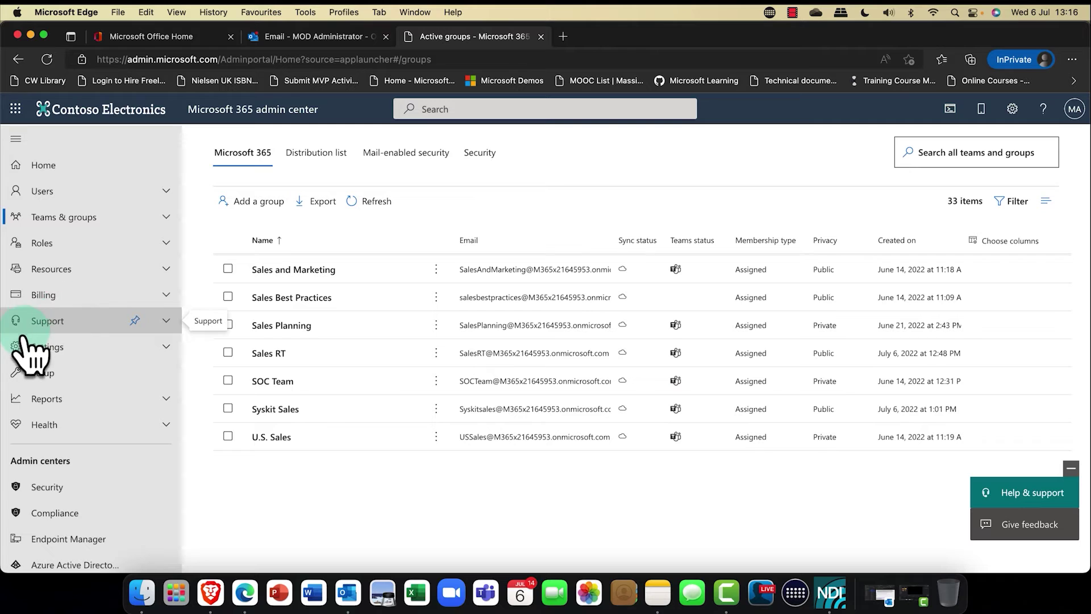
{"action": "scroll", "coordinate": [31, 364], "scroll_direction": "down", "scroll_amount": 5}
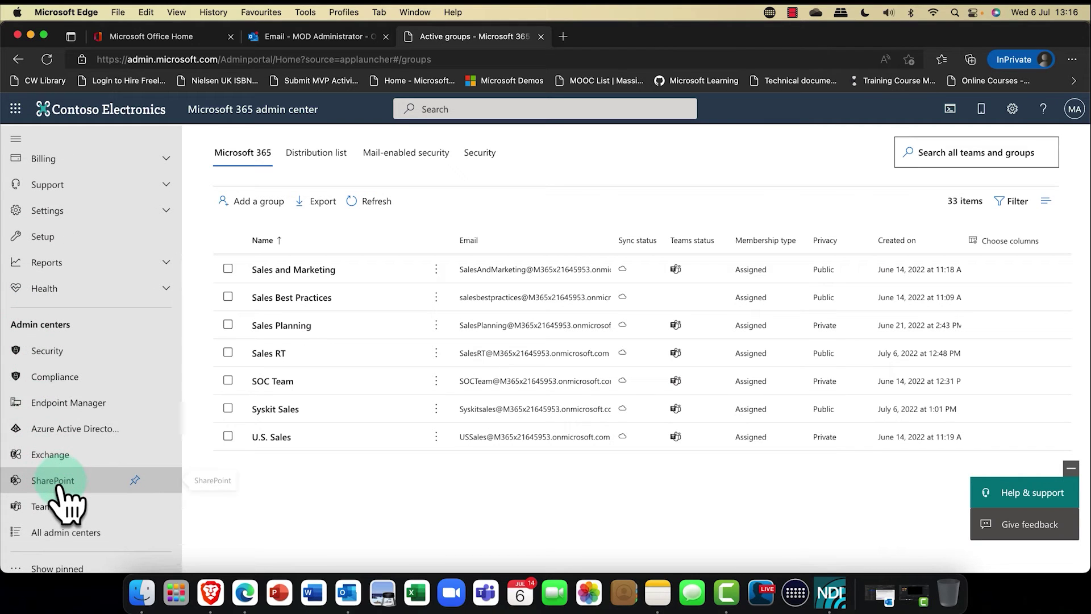
{"action": "left_click", "coordinate": [57, 481]}
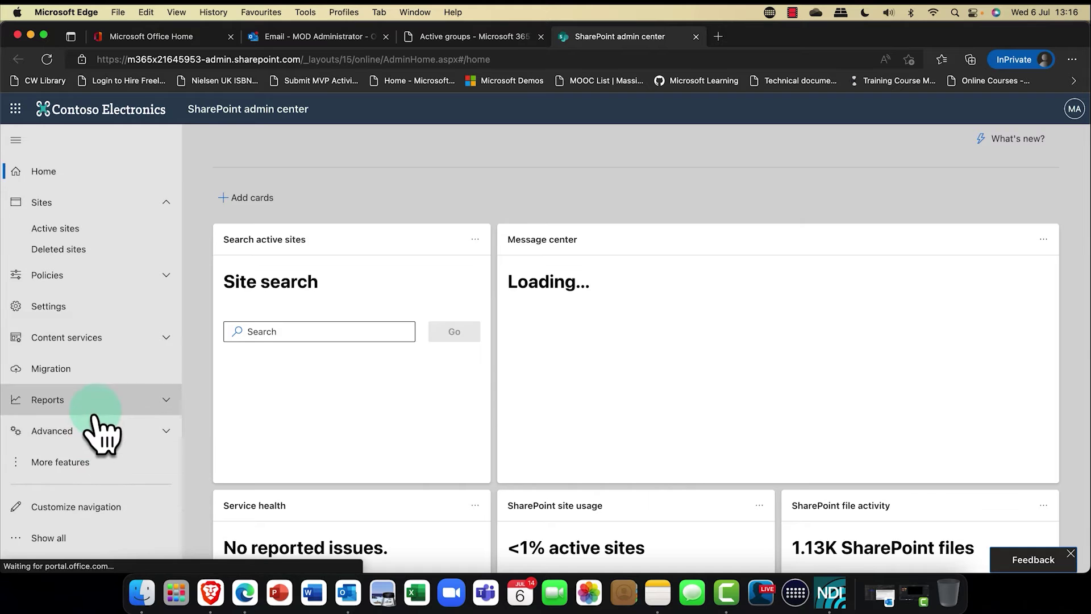
{"action": "left_click", "coordinate": [82, 230]}
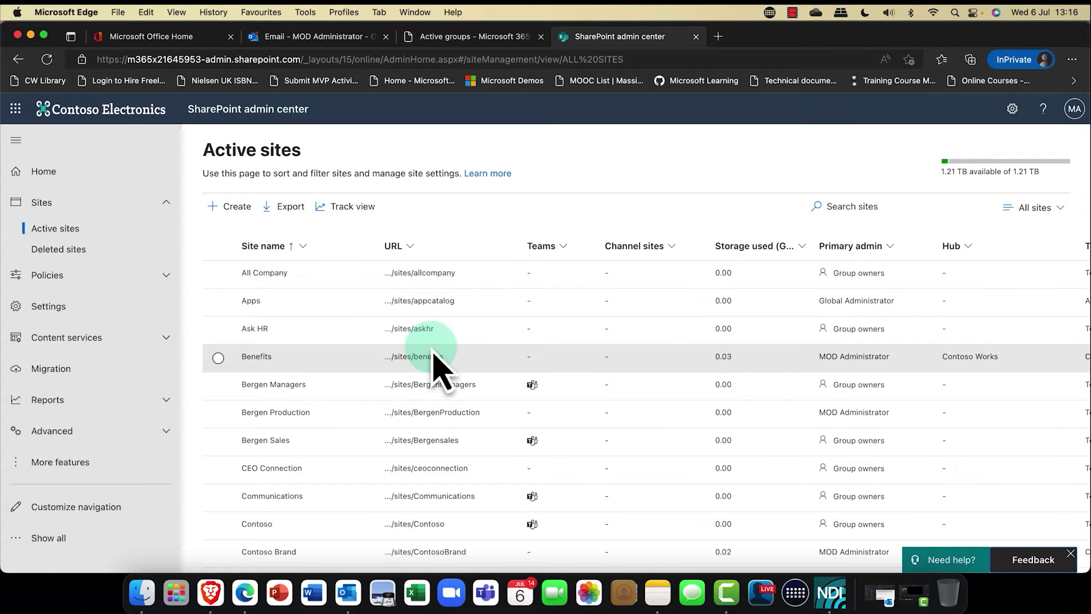
Step: Examine the active sites list across its columns, from URL and Teams through template and Microsoft 365 group to external sharing
{"action": "scroll", "coordinate": [432, 358], "scroll_direction": "down", "scroll_amount": 2}
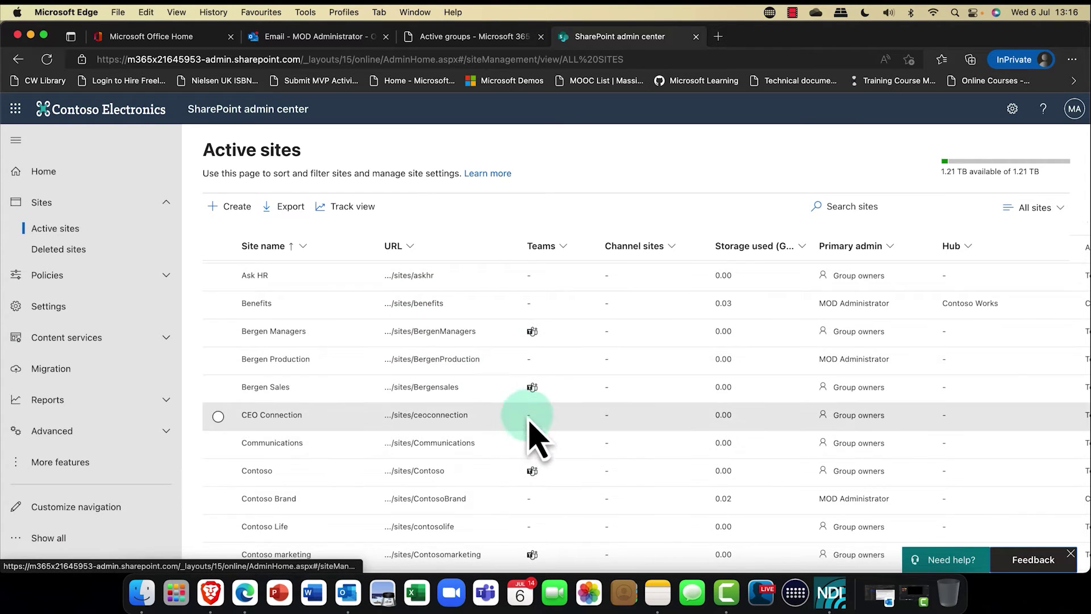
{"action": "scroll", "coordinate": [540, 424], "scroll_direction": "right", "scroll_amount": 2}
{"action": "scroll", "coordinate": [541, 421], "scroll_direction": "right", "scroll_amount": 5}
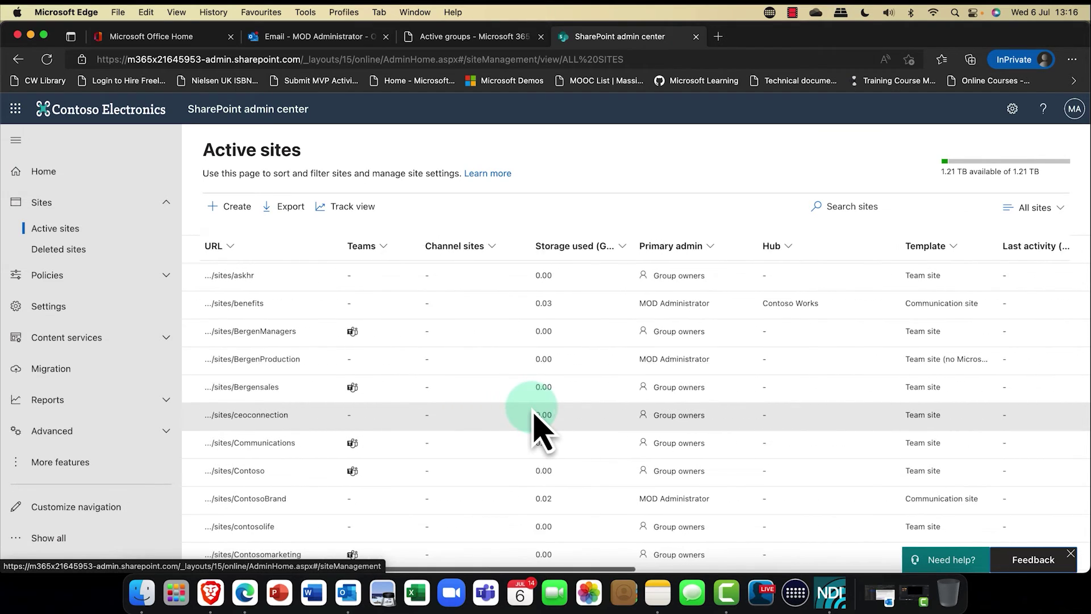
{"action": "scroll", "coordinate": [541, 424], "scroll_direction": "right", "scroll_amount": 6}
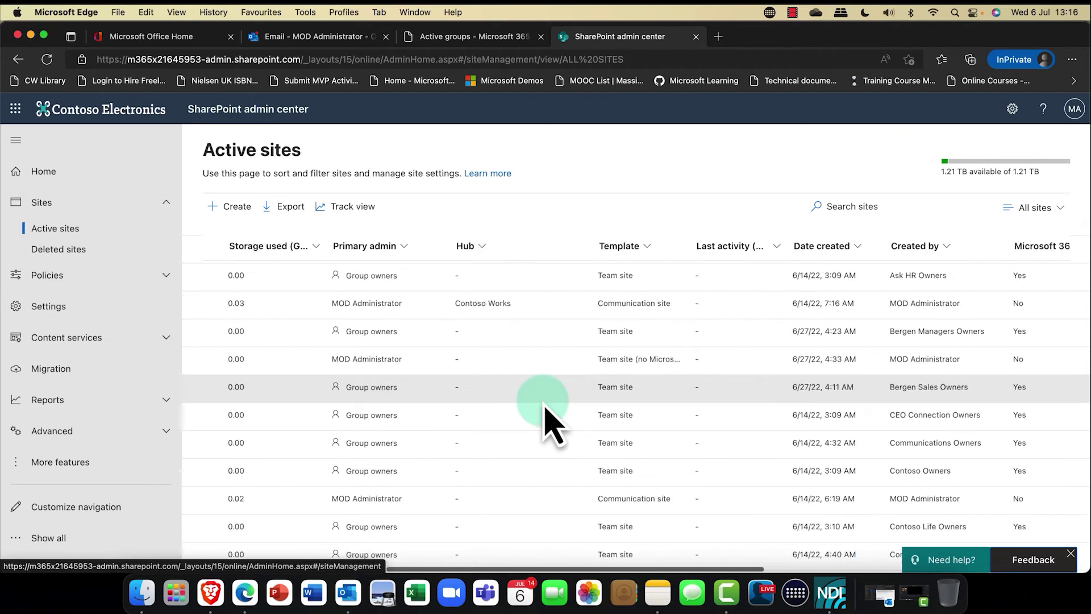
{"action": "scroll", "coordinate": [544, 412], "scroll_direction": "right", "scroll_amount": 4}
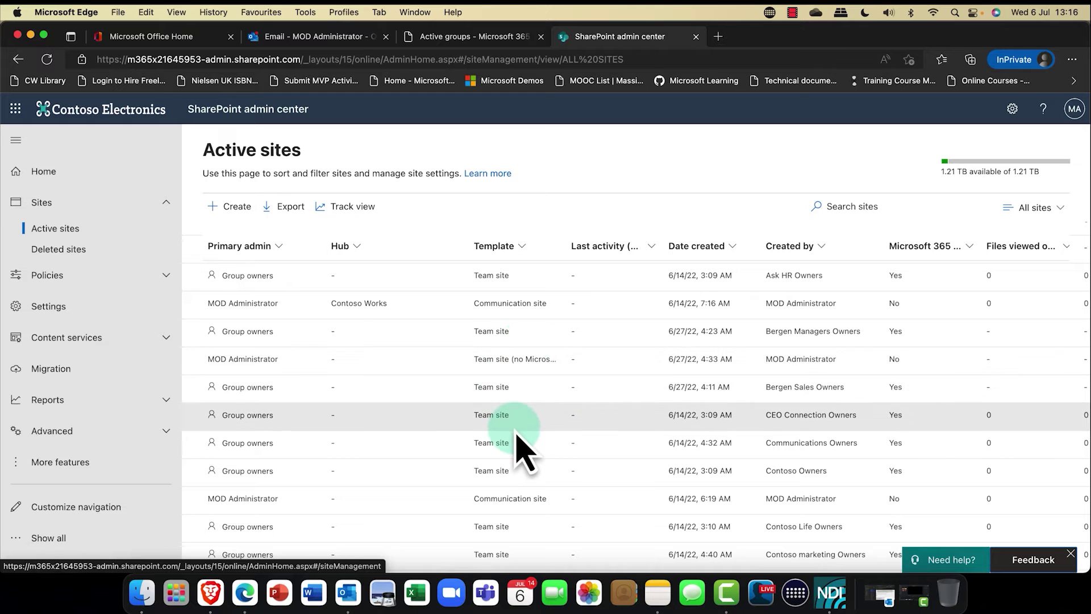
{"action": "scroll", "coordinate": [520, 432], "scroll_direction": "right", "scroll_amount": 3}
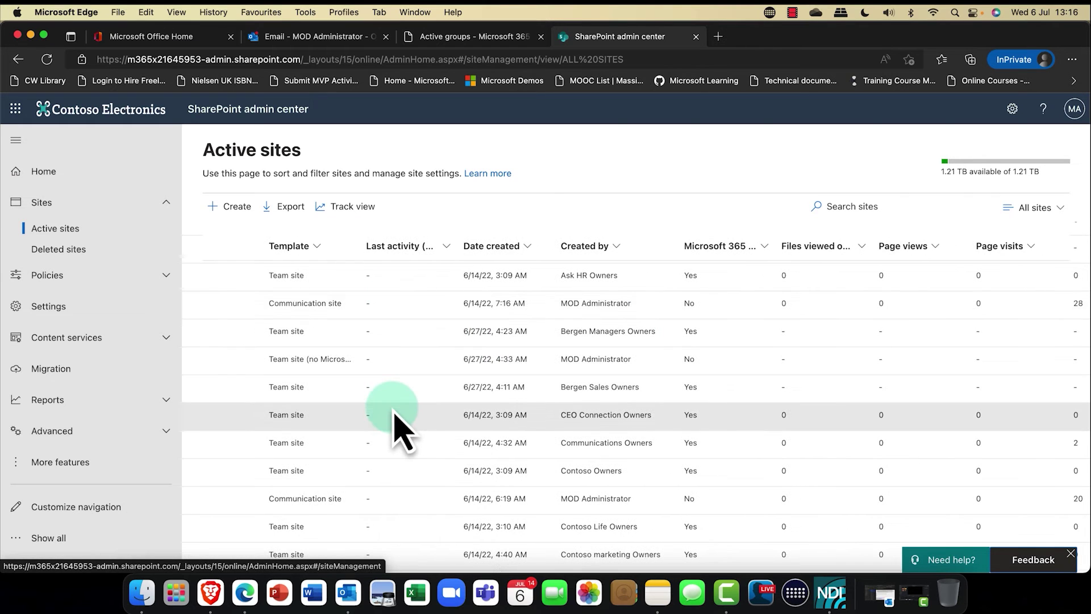
{"action": "scroll", "coordinate": [628, 349], "scroll_direction": "right", "scroll_amount": 2}
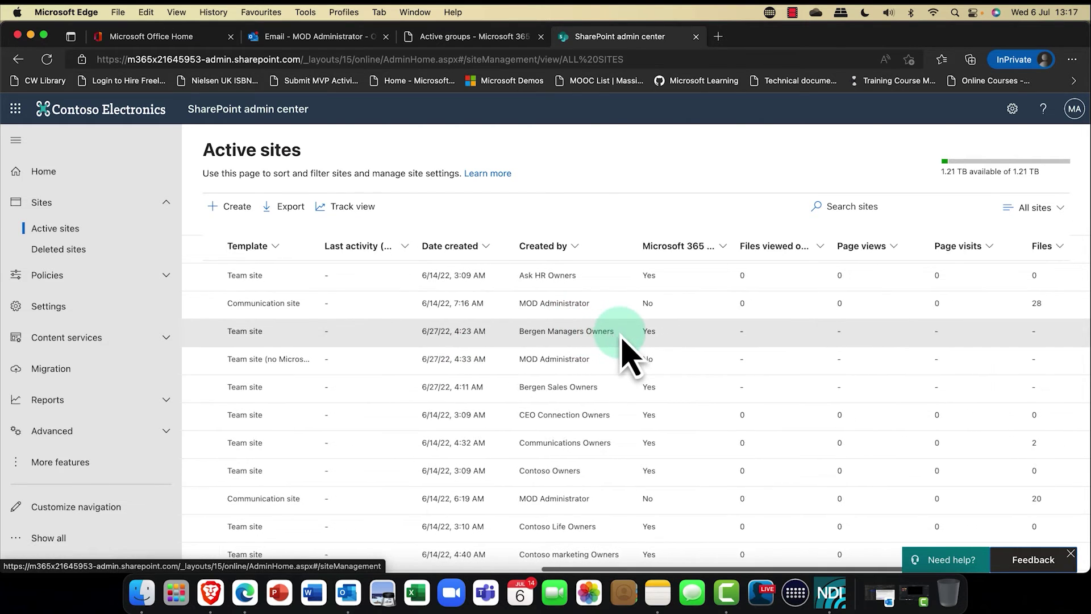
{"action": "scroll", "coordinate": [628, 349], "scroll_direction": "right", "scroll_amount": 2}
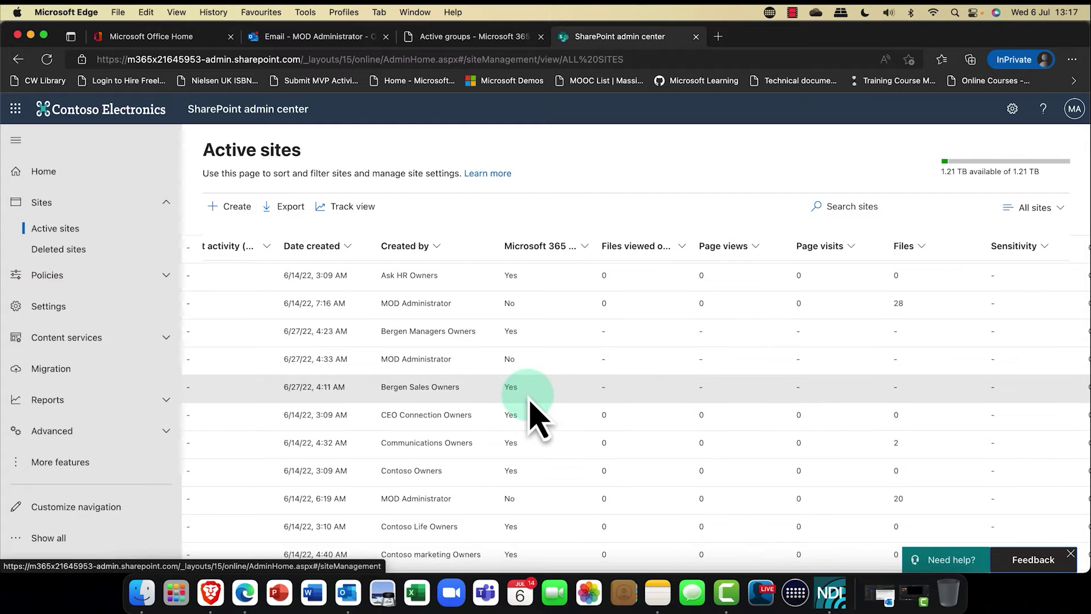
{"action": "scroll", "coordinate": [536, 406], "scroll_direction": "right", "scroll_amount": 3}
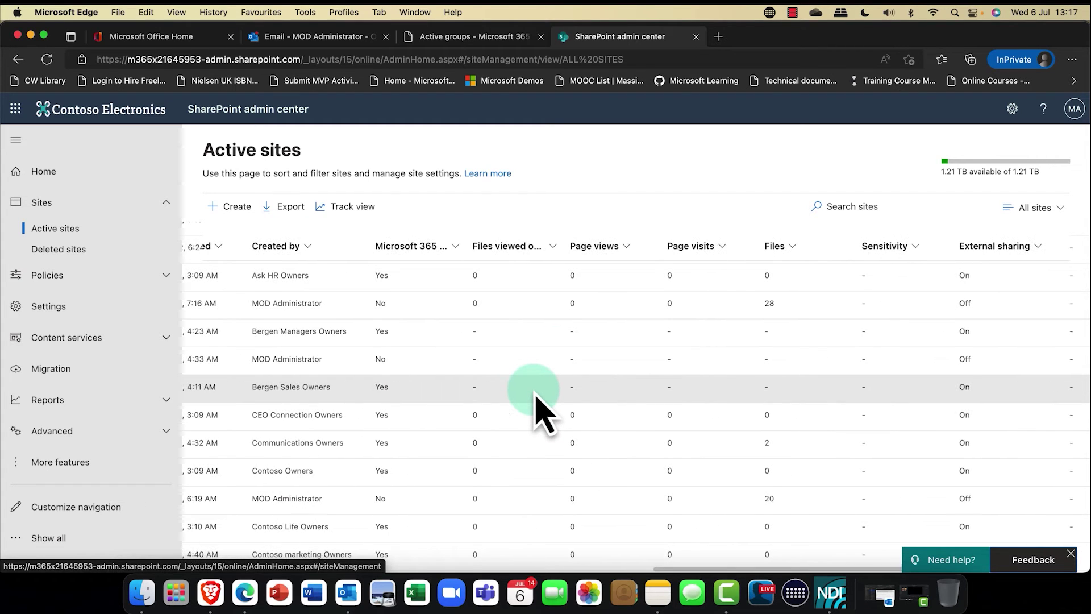
{"action": "scroll", "coordinate": [537, 398], "scroll_direction": "left", "scroll_amount": 7}
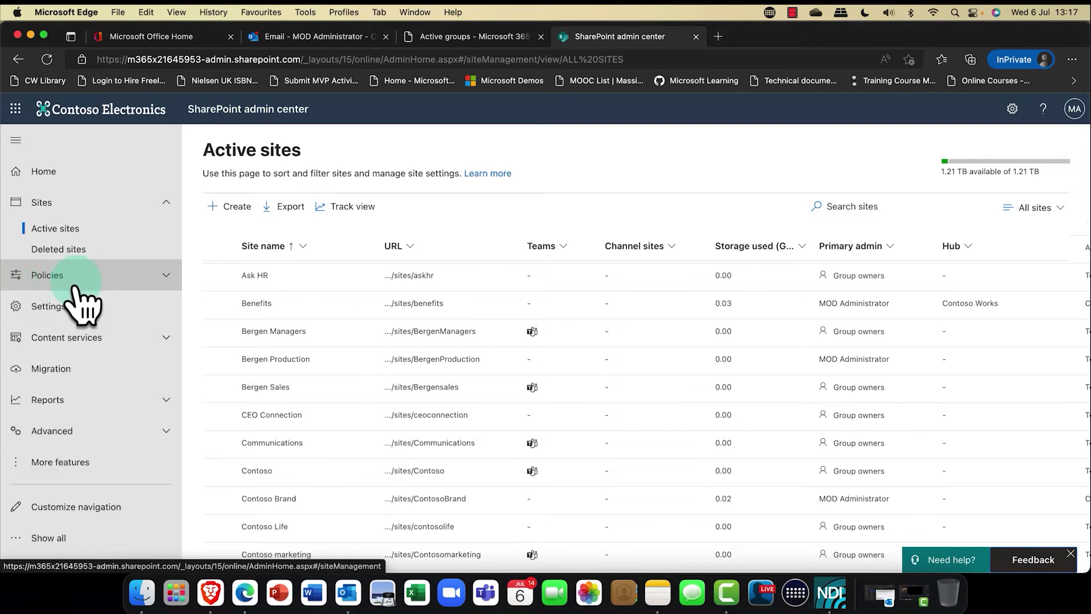
Step: Open the organization-level Sharing policy for SharePoint and OneDrive
{"action": "left_click", "coordinate": [161, 277]}
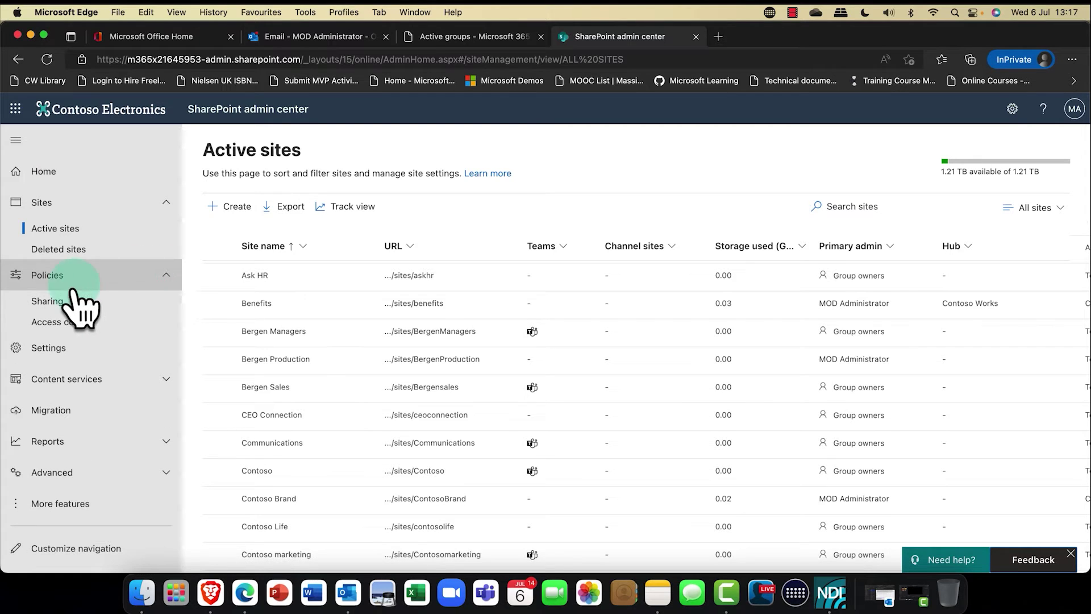
{"action": "left_click", "coordinate": [48, 310]}
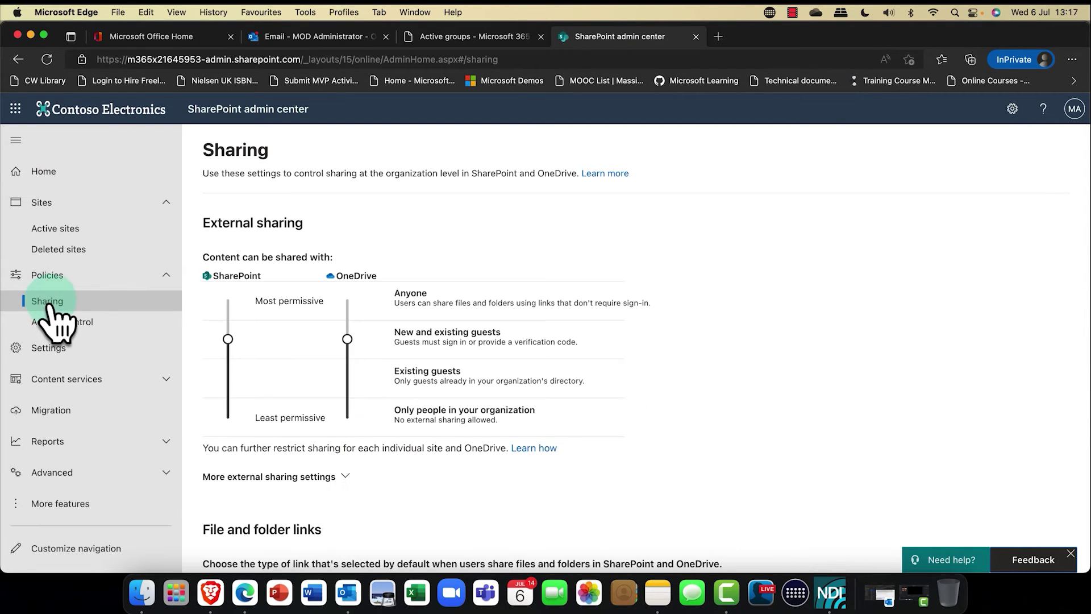
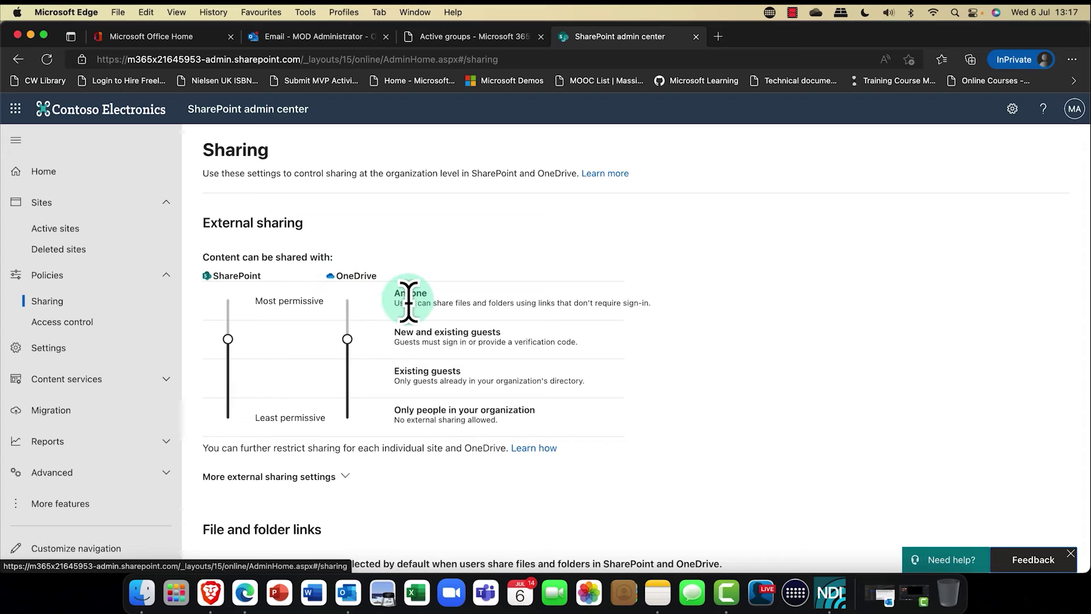
Step: Try external sharing at Anyone, Existing guests and Only people in your organization, and return SharePoint and OneDrive to New and existing guests
{"action": "left_click_drag", "start_coordinate": [228, 339], "coordinate": [229, 299]}
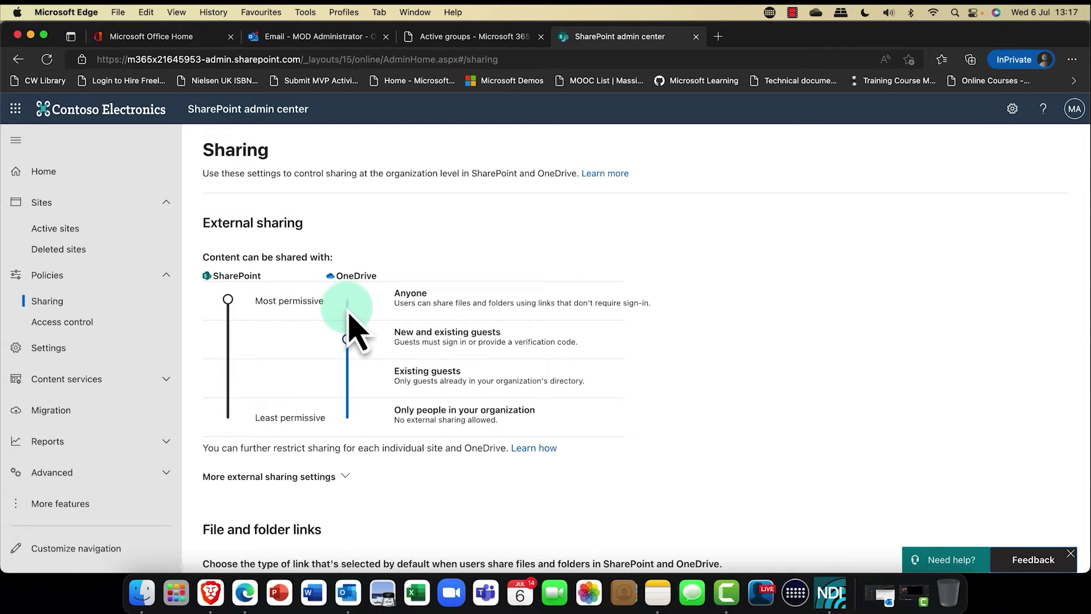
{"action": "left_click_drag", "start_coordinate": [349, 340], "coordinate": [349, 307]}
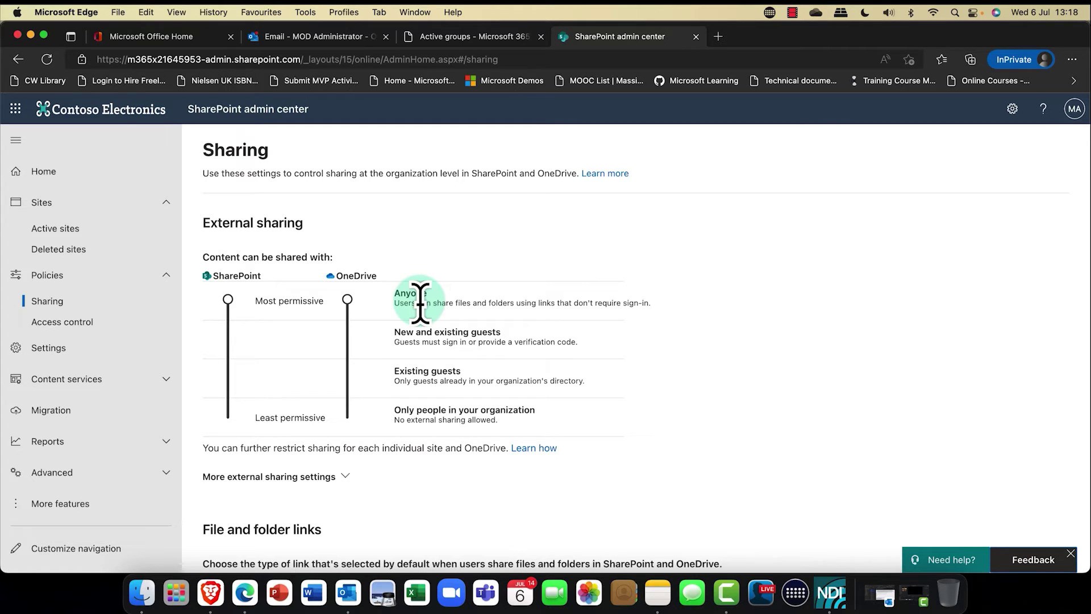
{"action": "left_click", "coordinate": [230, 341]}
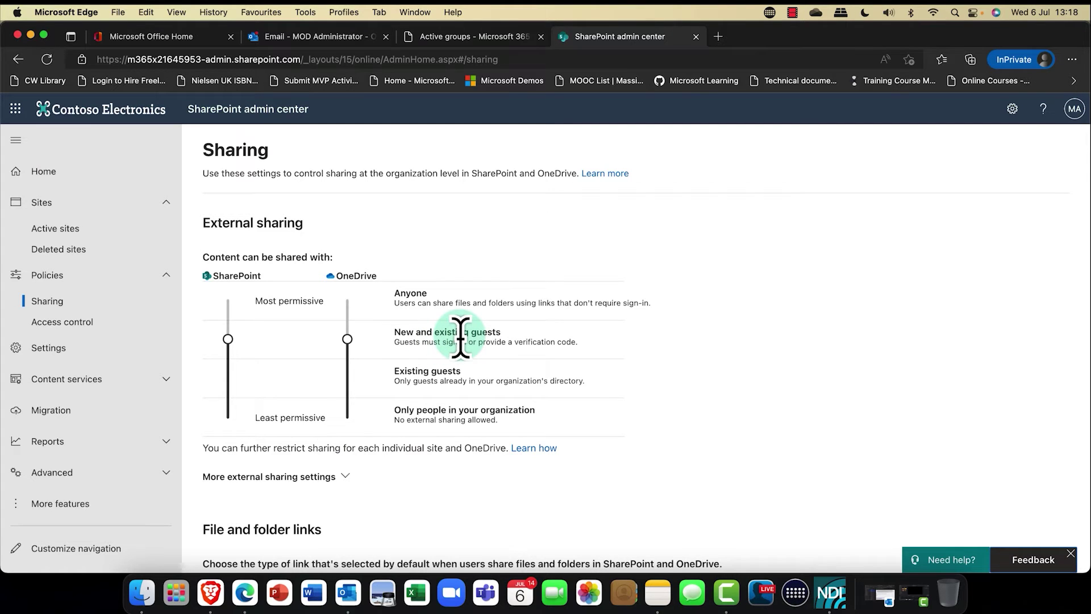
{"action": "left_click", "coordinate": [227, 379]}
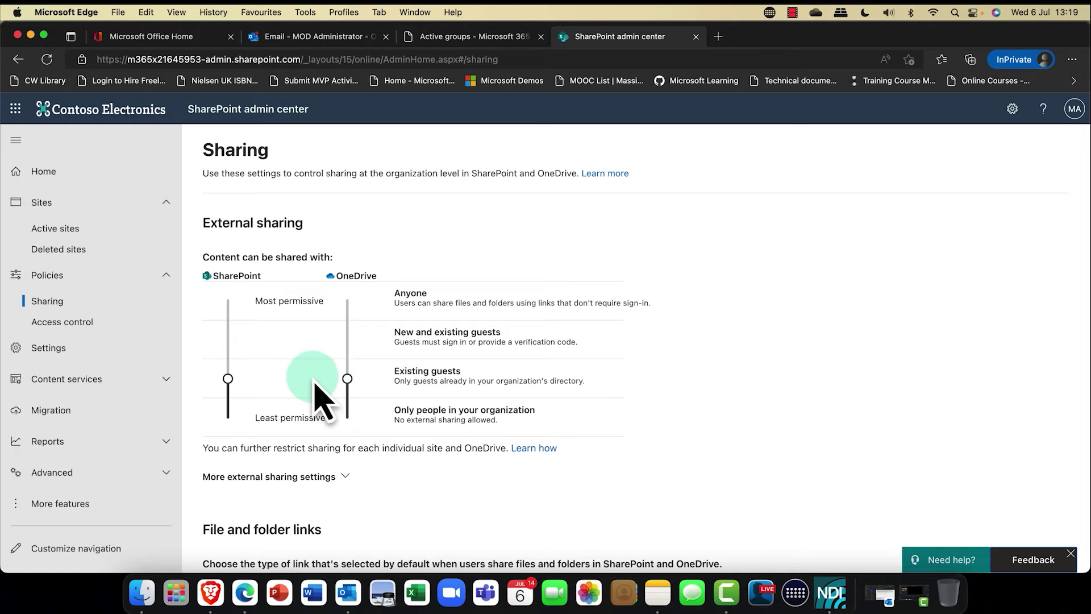
{"action": "left_click", "coordinate": [228, 421]}
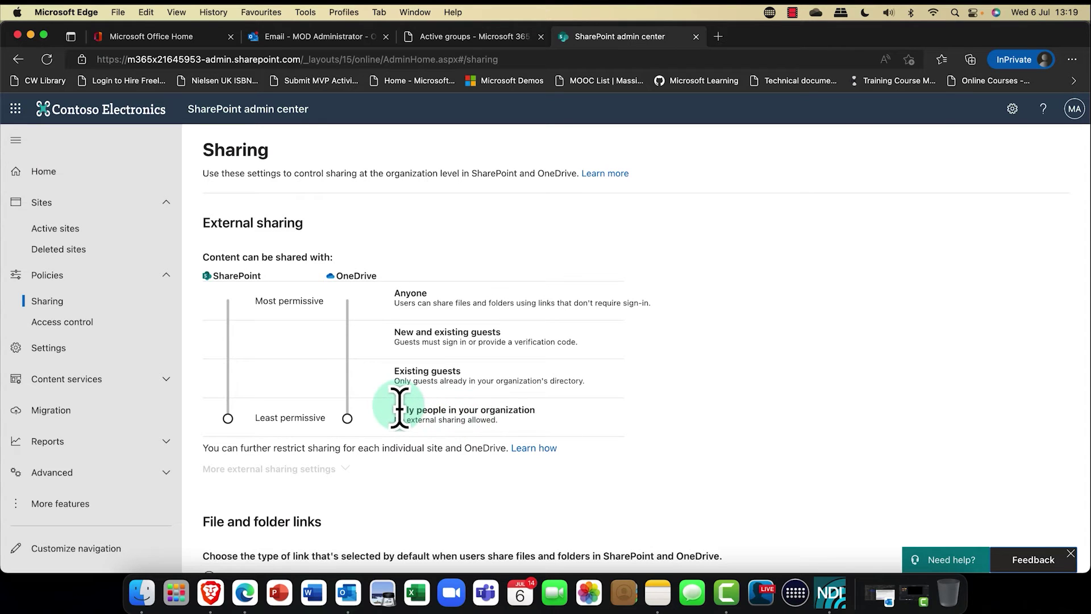
{"action": "left_click", "coordinate": [232, 341]}
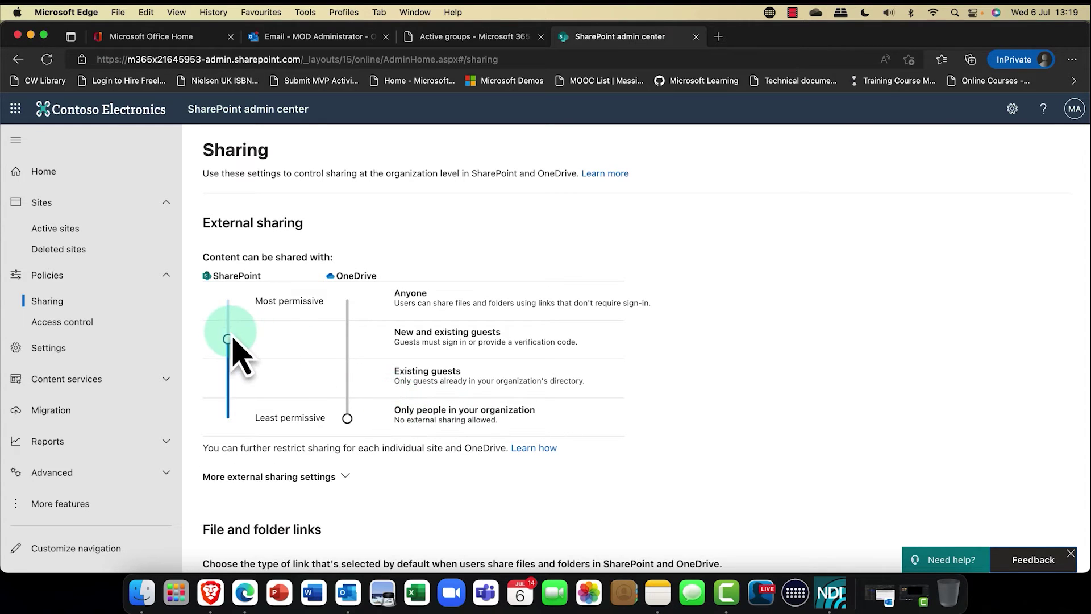
{"action": "left_click", "coordinate": [346, 337]}
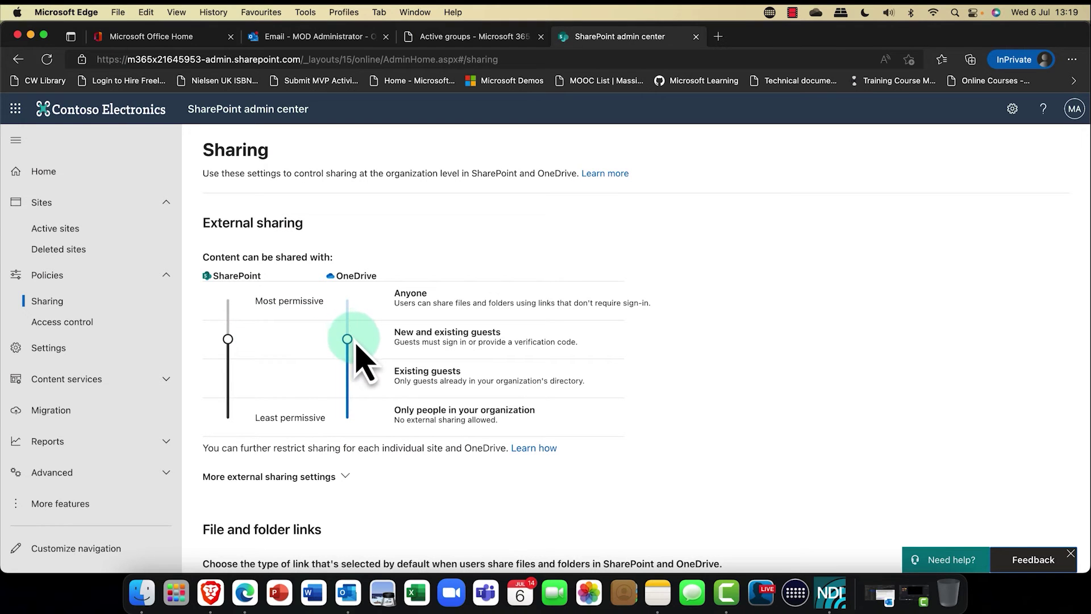
Step: Expand the additional external sharing settings and try Limit external sharing by domain, leaving it off
{"action": "left_click", "coordinate": [343, 476]}
{"action": "scroll", "coordinate": [349, 478], "scroll_direction": "down", "scroll_amount": 5}
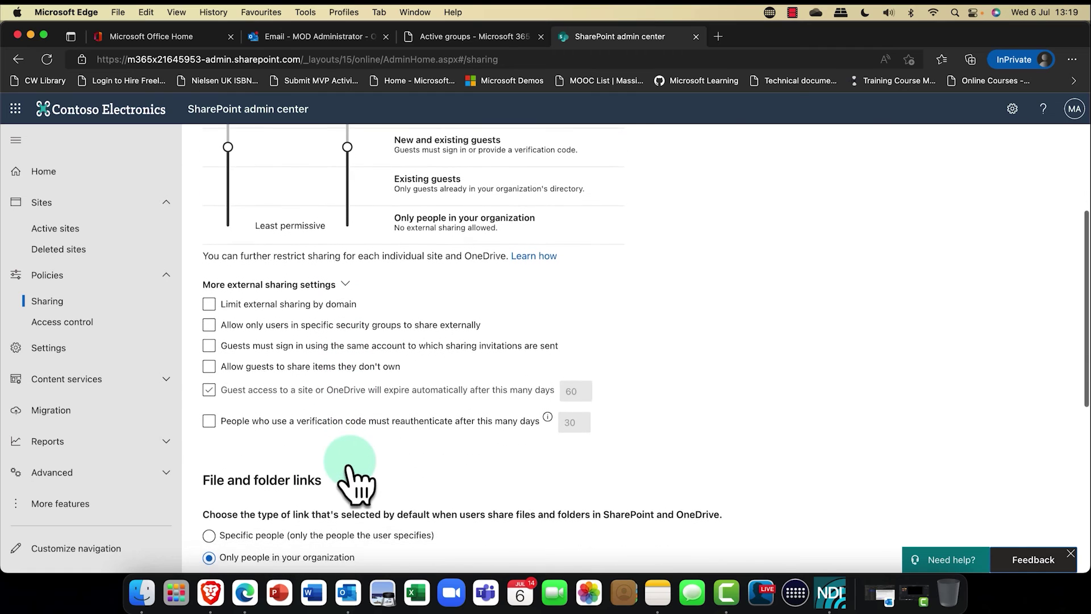
{"action": "left_click", "coordinate": [209, 303]}
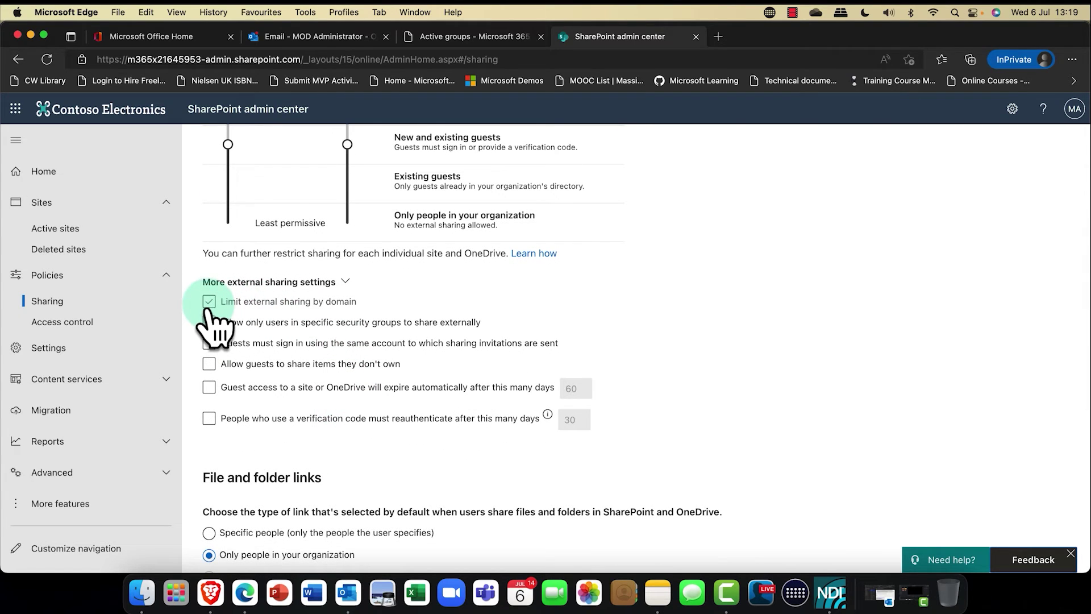
{"action": "left_click", "coordinate": [209, 302]}
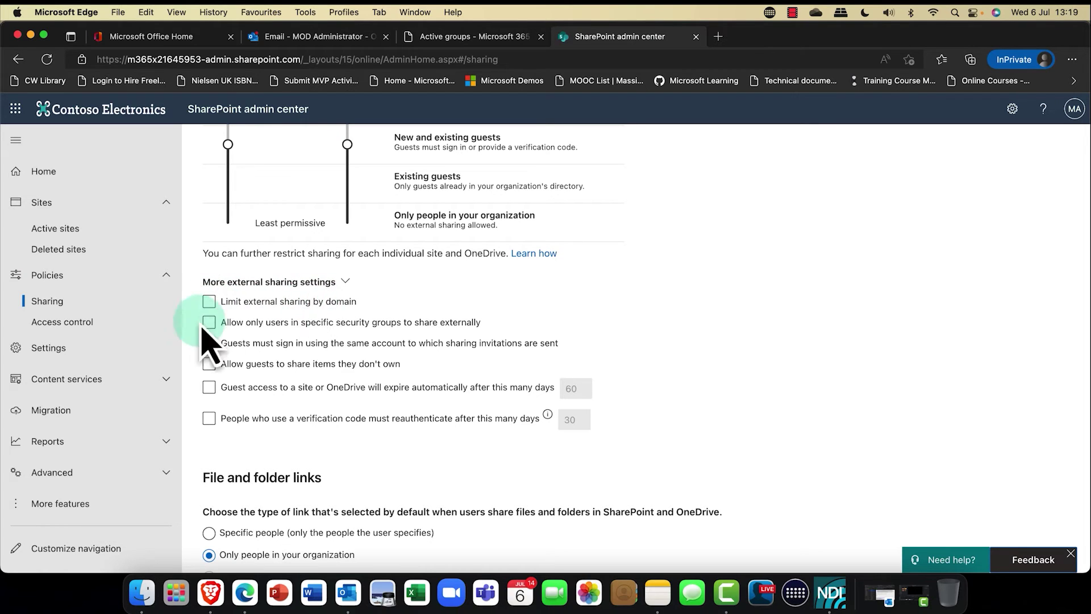
{"action": "left_click", "coordinate": [301, 307]}
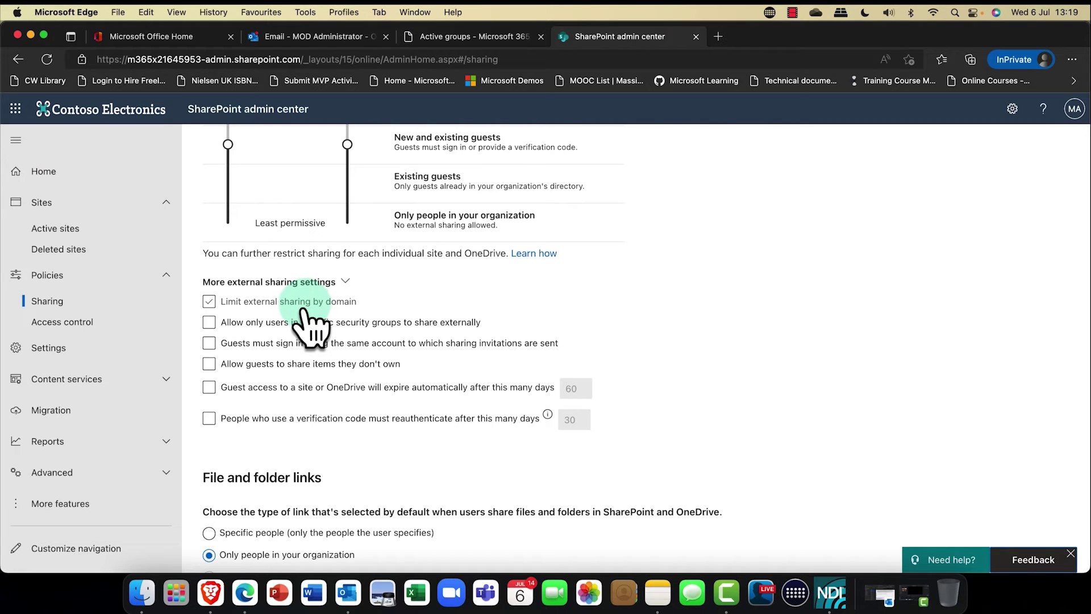
{"action": "left_click", "coordinate": [299, 309]}
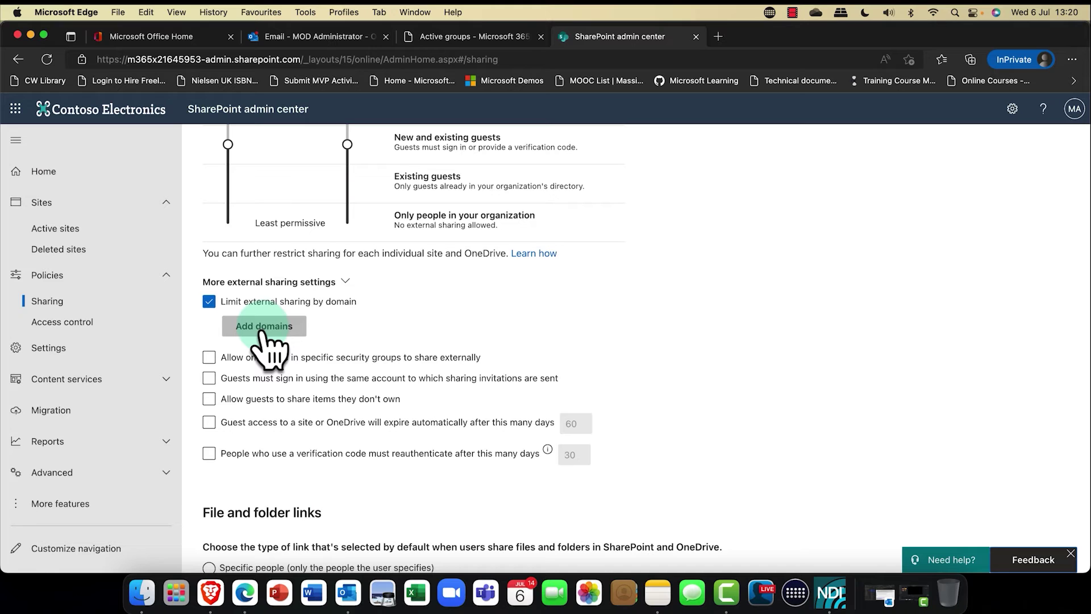
{"action": "left_click", "coordinate": [208, 301]}
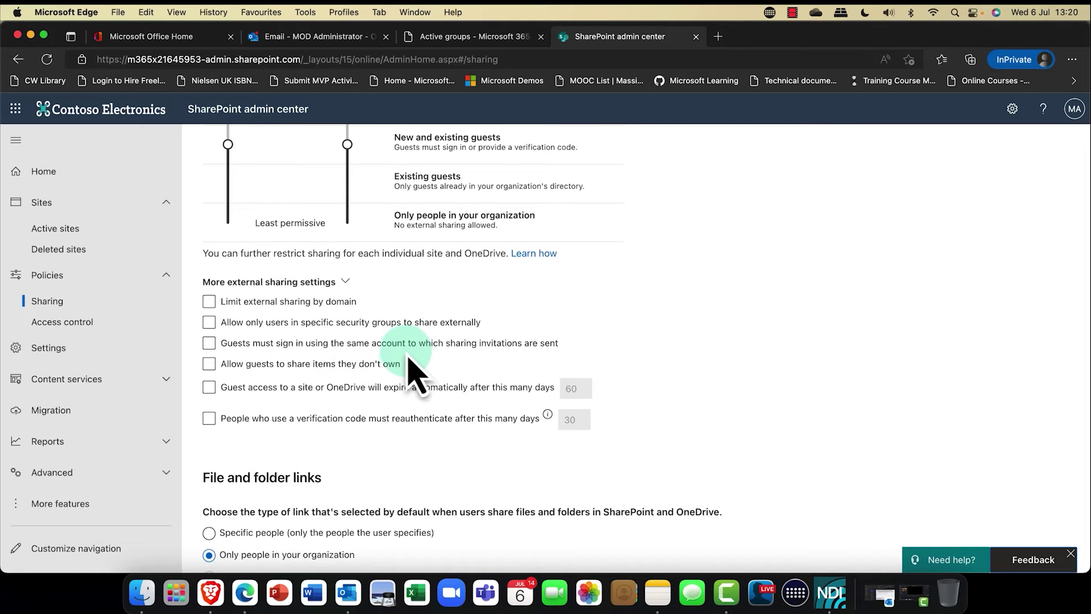
Step: Try restricting external sharing to specific security groups and allowing guests to share items they don't own, and clear both options
{"action": "left_click", "coordinate": [279, 325]}
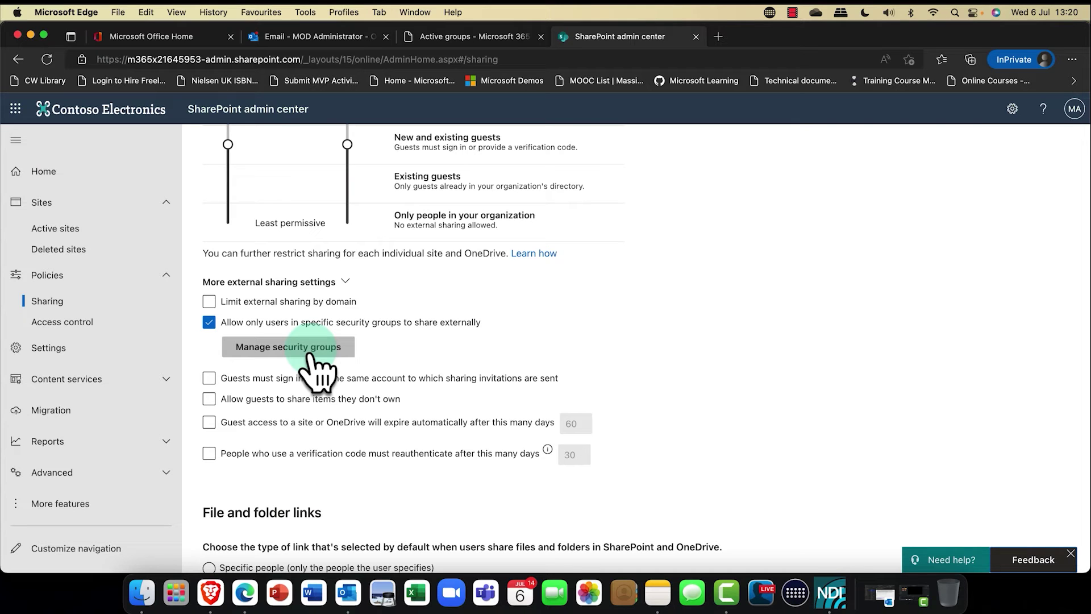
{"action": "left_click", "coordinate": [293, 325]}
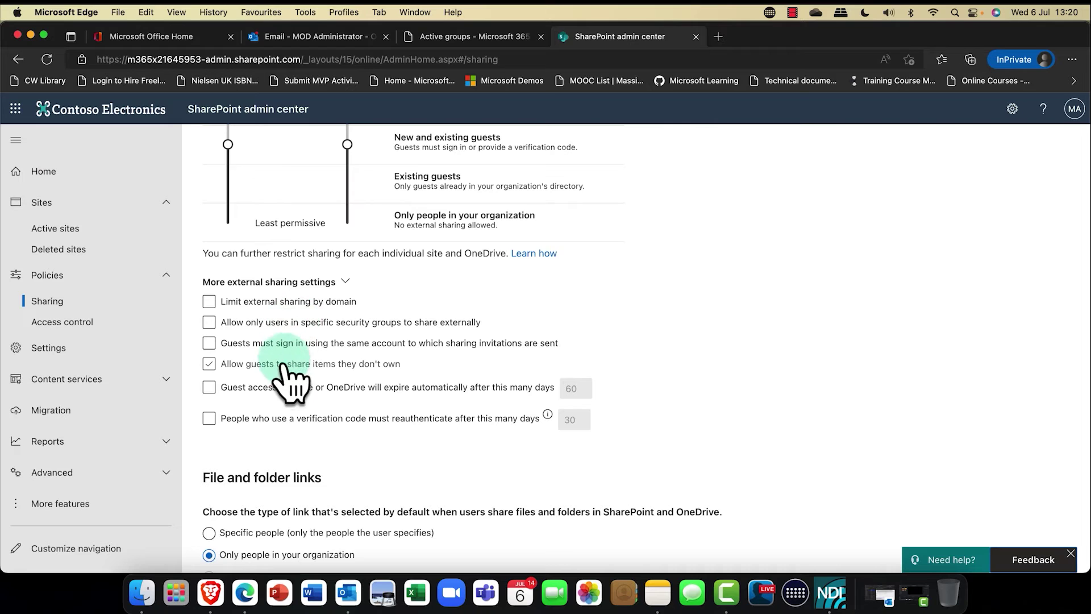
{"action": "left_click", "coordinate": [253, 365]}
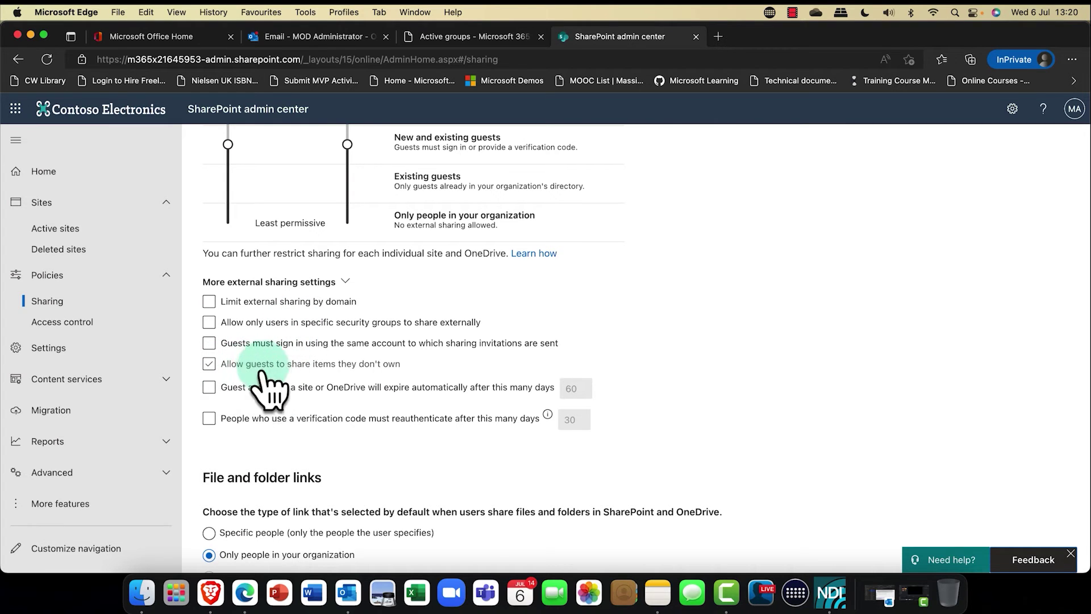
{"action": "left_click", "coordinate": [281, 368]}
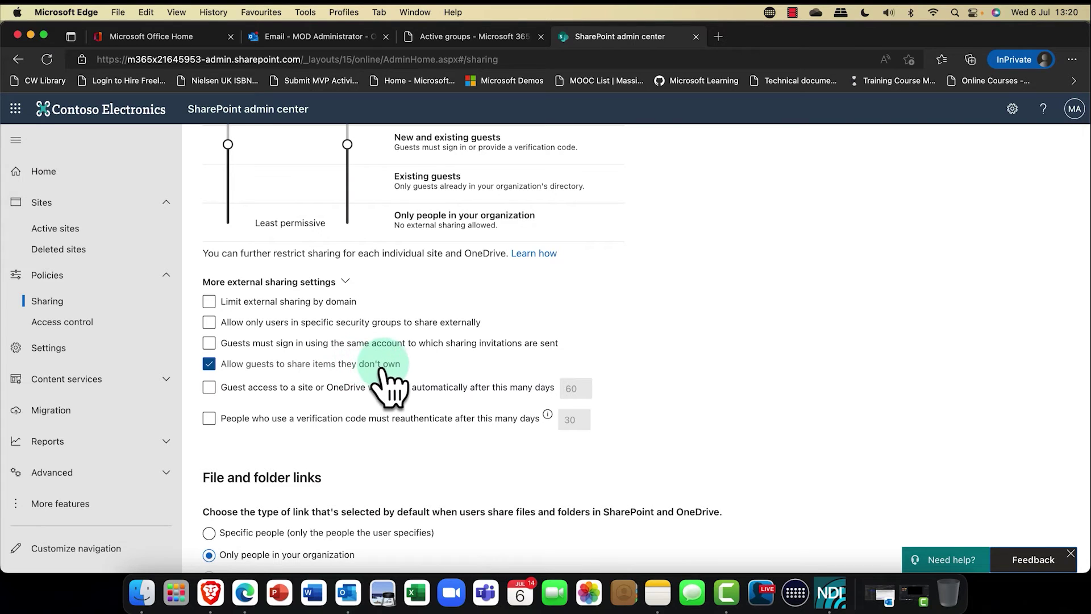
{"action": "left_click", "coordinate": [376, 371]}
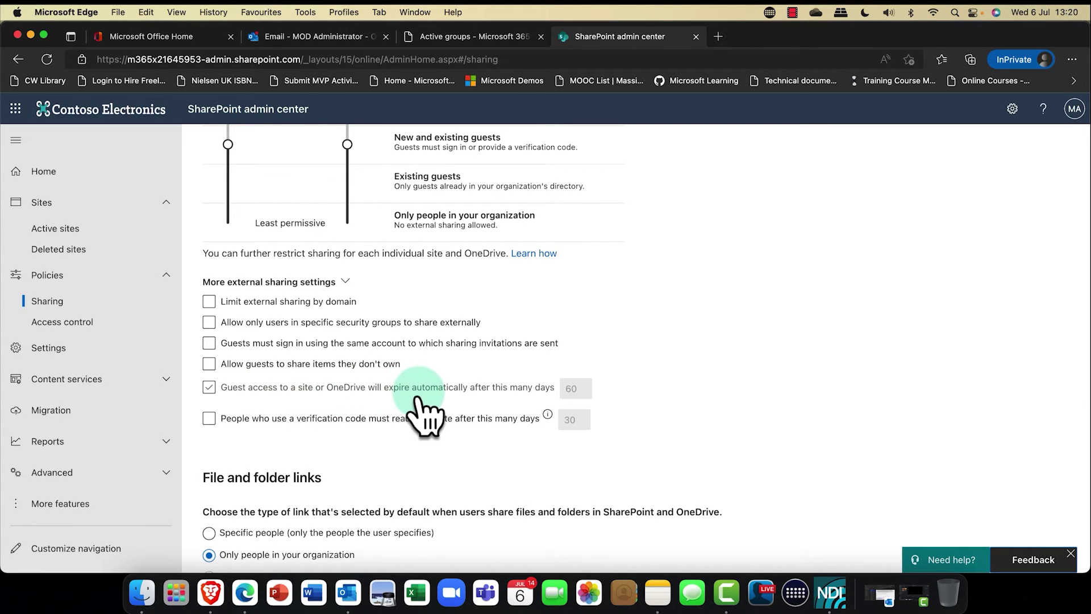
Step: Try the automatic guest access expiration and the verification code reauthentication options, and clear both
{"action": "left_click", "coordinate": [459, 390]}
{"action": "double_click", "coordinate": [573, 390]}
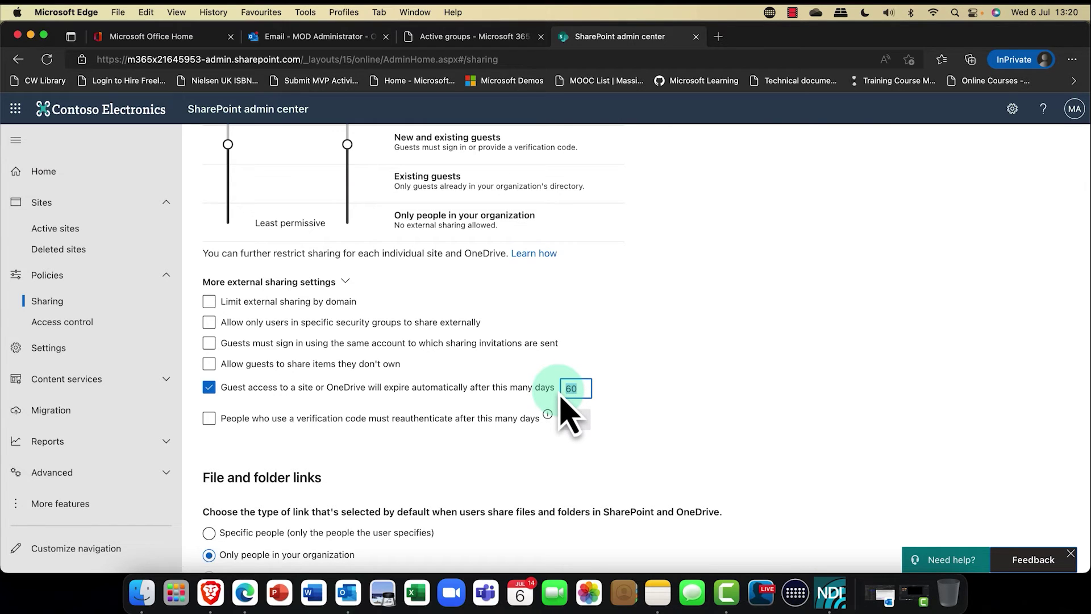
{"action": "left_click", "coordinate": [534, 398]}
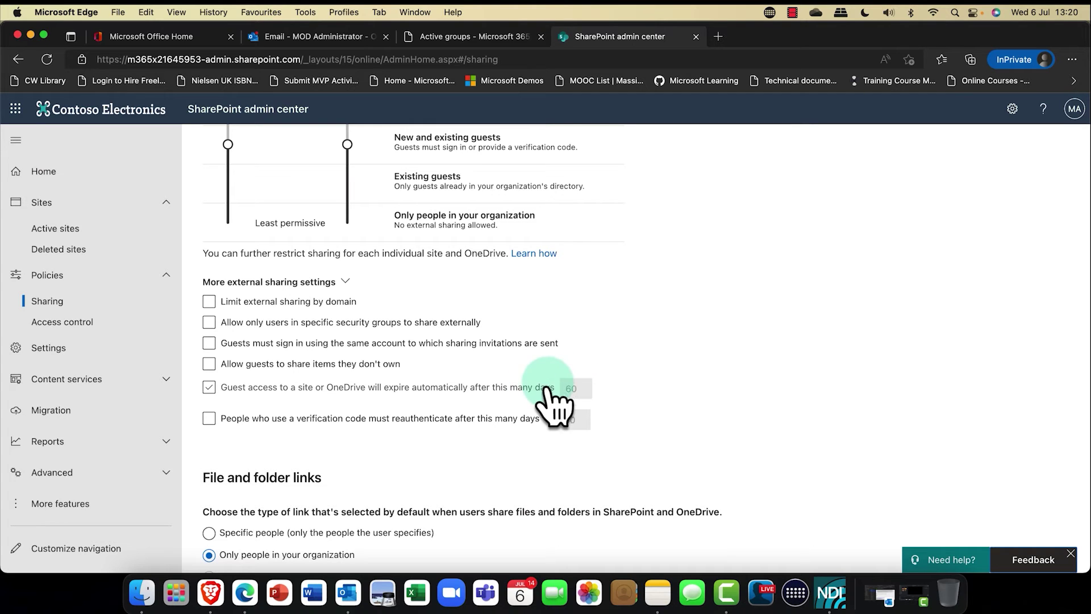
{"action": "left_click", "coordinate": [247, 428]}
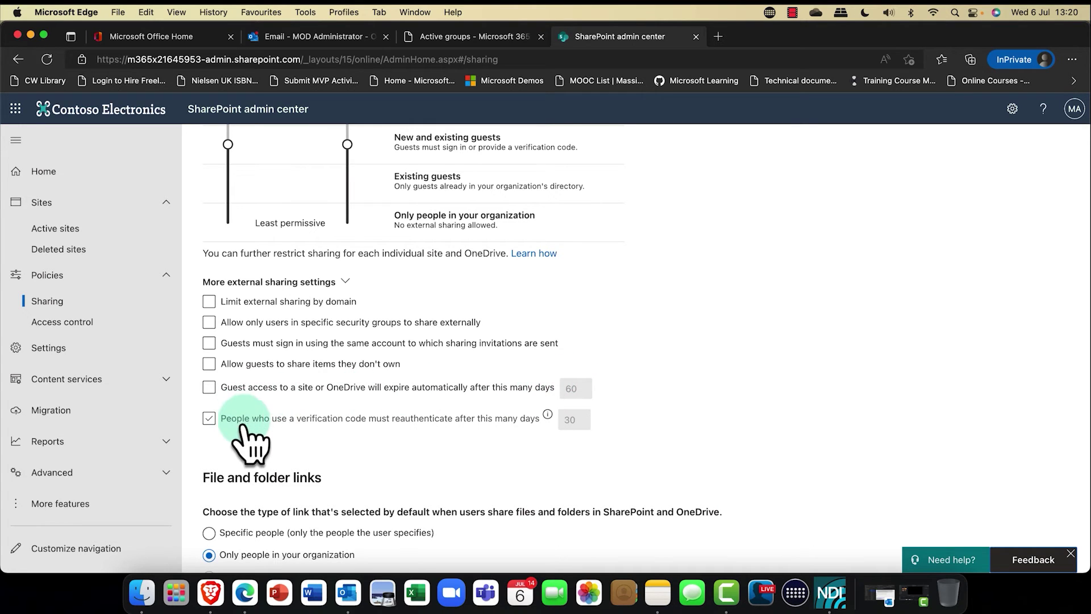
{"action": "left_click", "coordinate": [301, 425]}
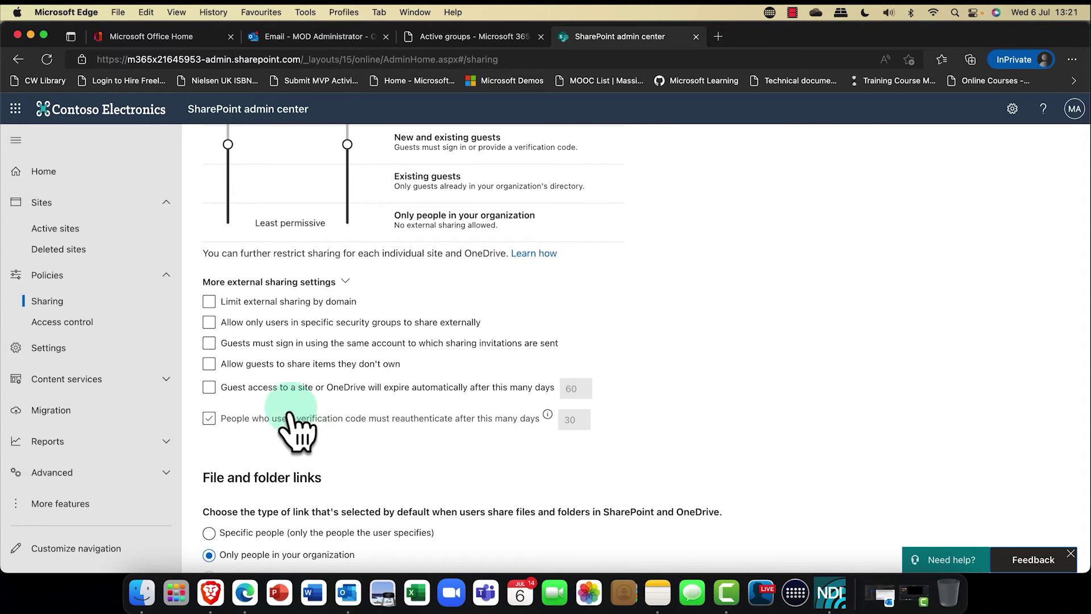
Step: Collapse the additional external sharing settings and review the default file and folder link settings
{"action": "left_click", "coordinate": [344, 282]}
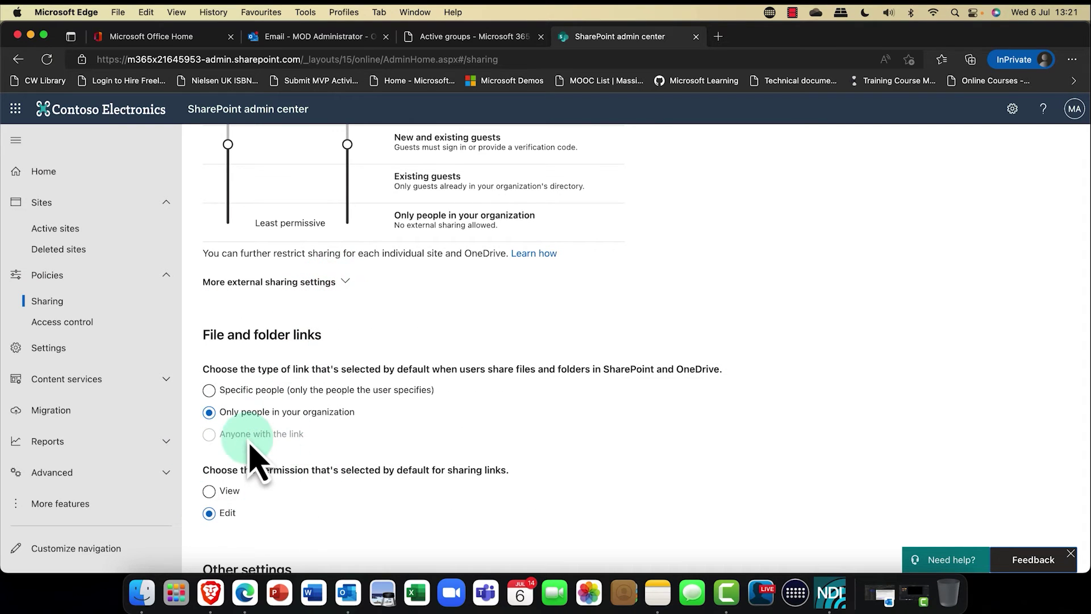
{"action": "scroll", "coordinate": [253, 461], "scroll_direction": "down", "scroll_amount": 4}
{"action": "scroll", "coordinate": [254, 461], "scroll_direction": "up", "scroll_amount": 7}
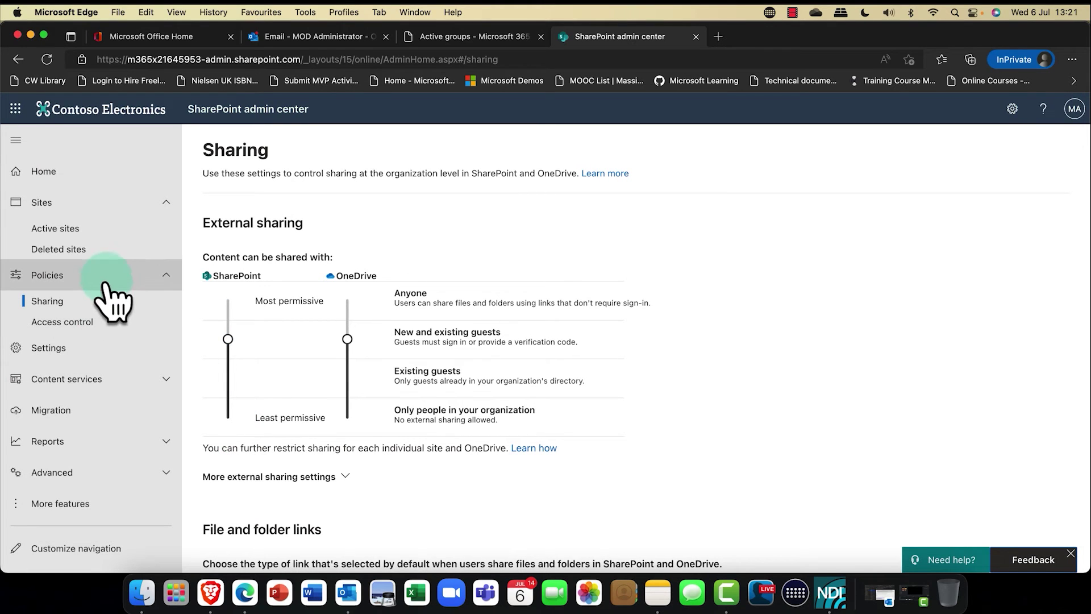
Step: Return to the active sites list and look through it for the Syskit Sales site
{"action": "left_click", "coordinate": [166, 275]}
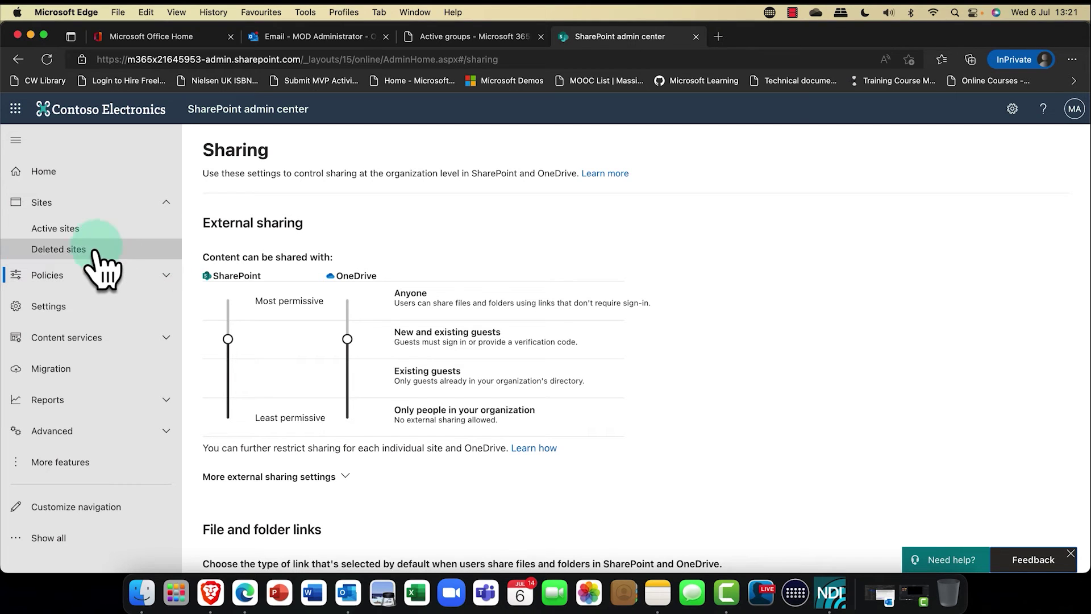
{"action": "left_click", "coordinate": [74, 233]}
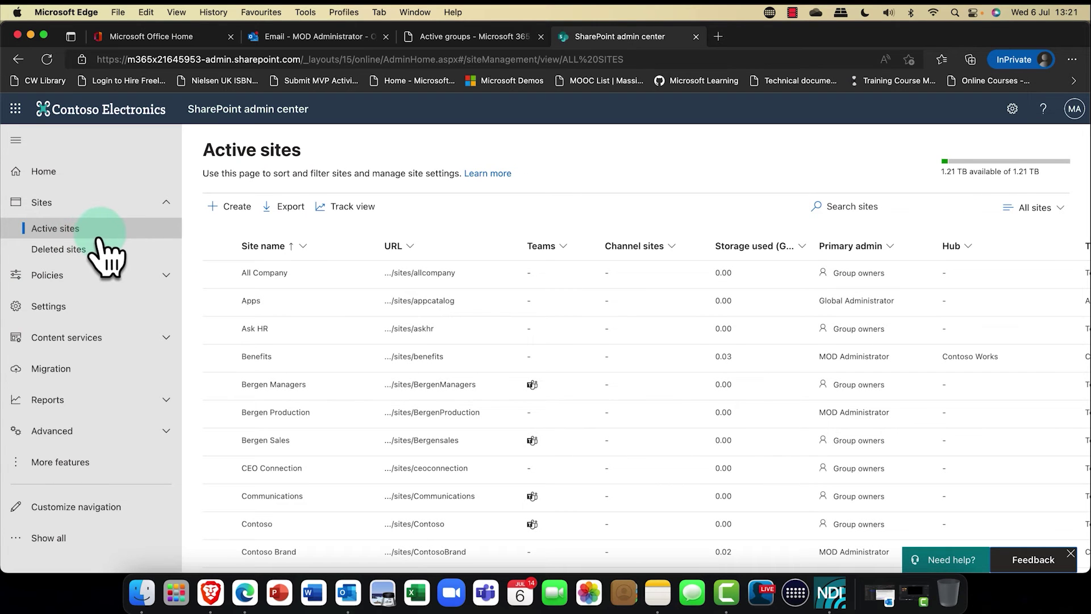
{"action": "scroll", "coordinate": [324, 335], "scroll_direction": "down", "scroll_amount": 15}
{"action": "scroll", "coordinate": [325, 337], "scroll_direction": "down", "scroll_amount": 3}
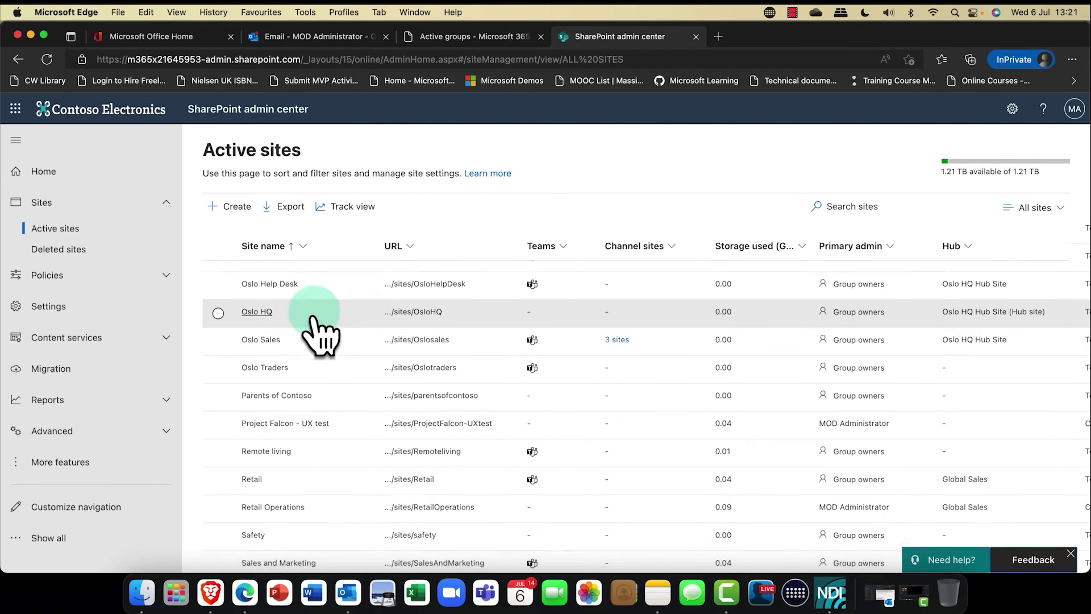
{"action": "scroll", "coordinate": [321, 335], "scroll_direction": "down", "scroll_amount": 7}
{"action": "scroll", "coordinate": [313, 317], "scroll_direction": "down", "scroll_amount": 1}
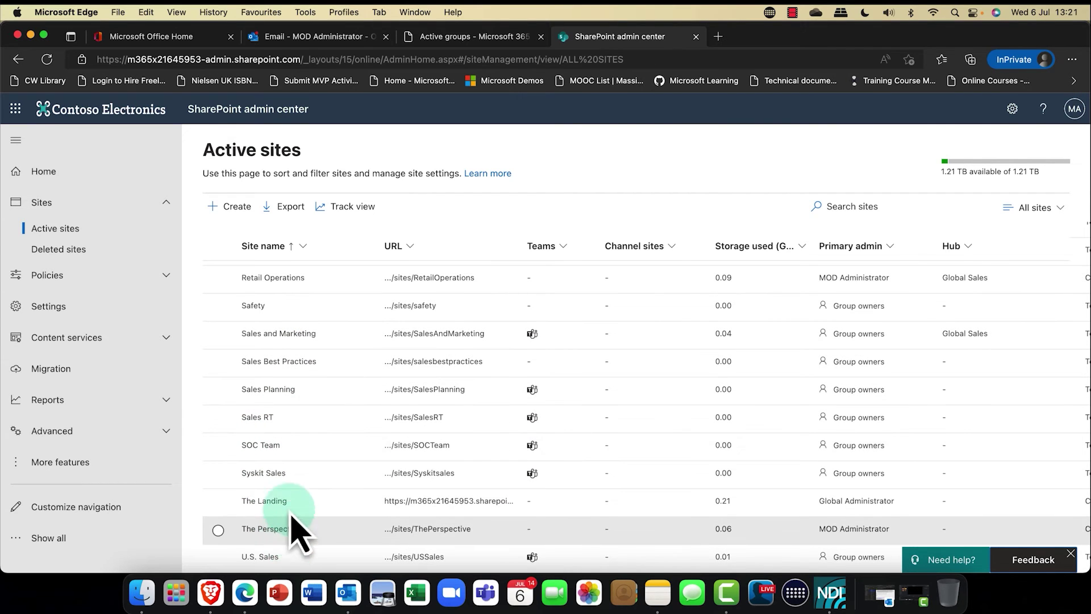
{"action": "scroll", "coordinate": [270, 489], "scroll_direction": "up", "scroll_amount": 1}
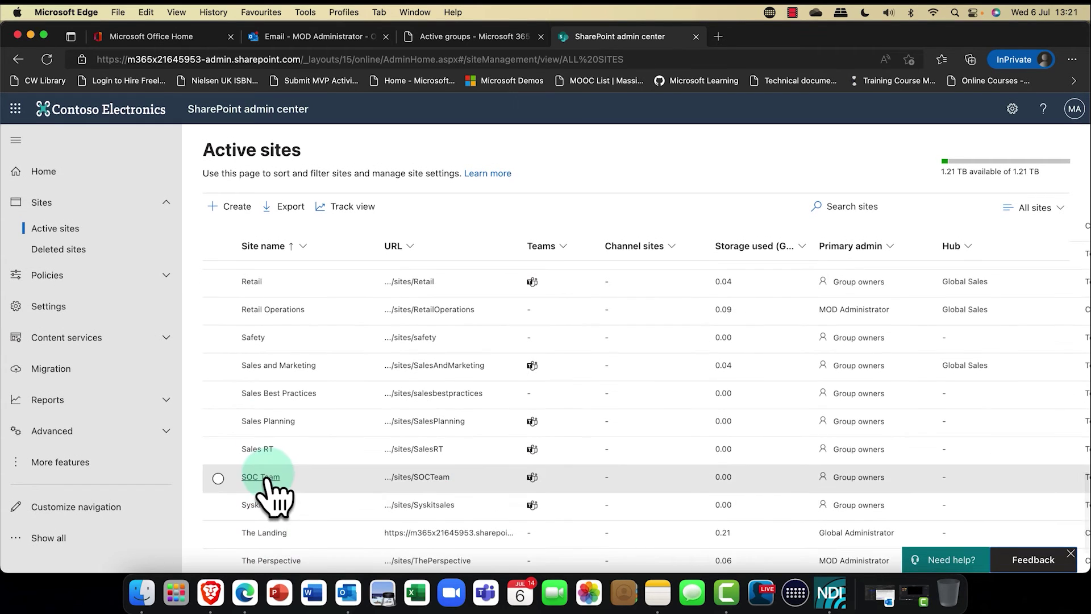
{"action": "scroll", "coordinate": [270, 489], "scroll_direction": "up", "scroll_amount": 2}
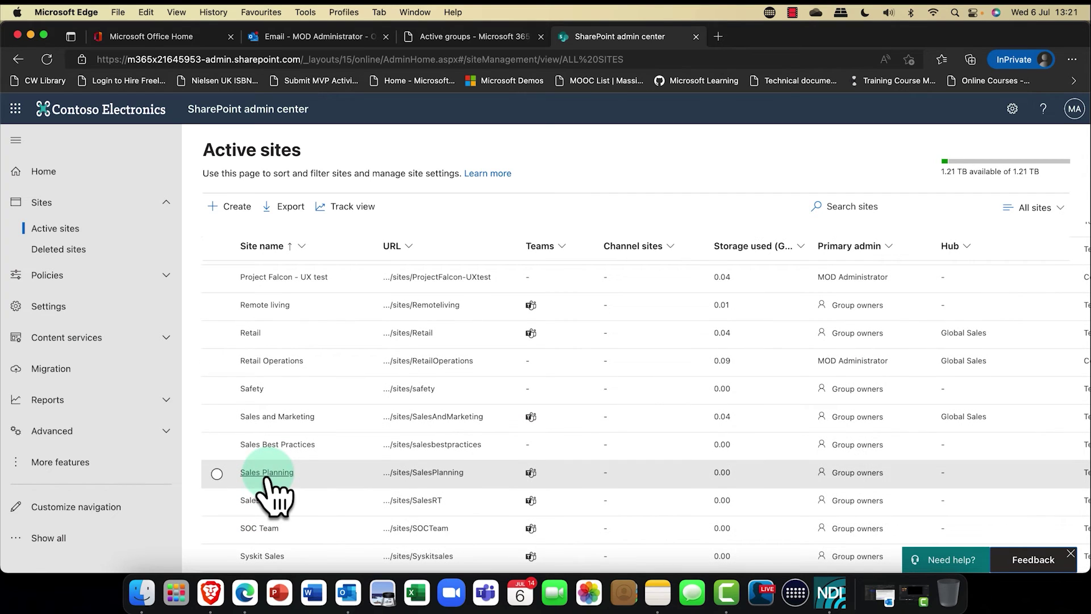
Step: Reload the active sites page and open the details of the Syskit Sales site
{"action": "left_click", "coordinate": [47, 59]}
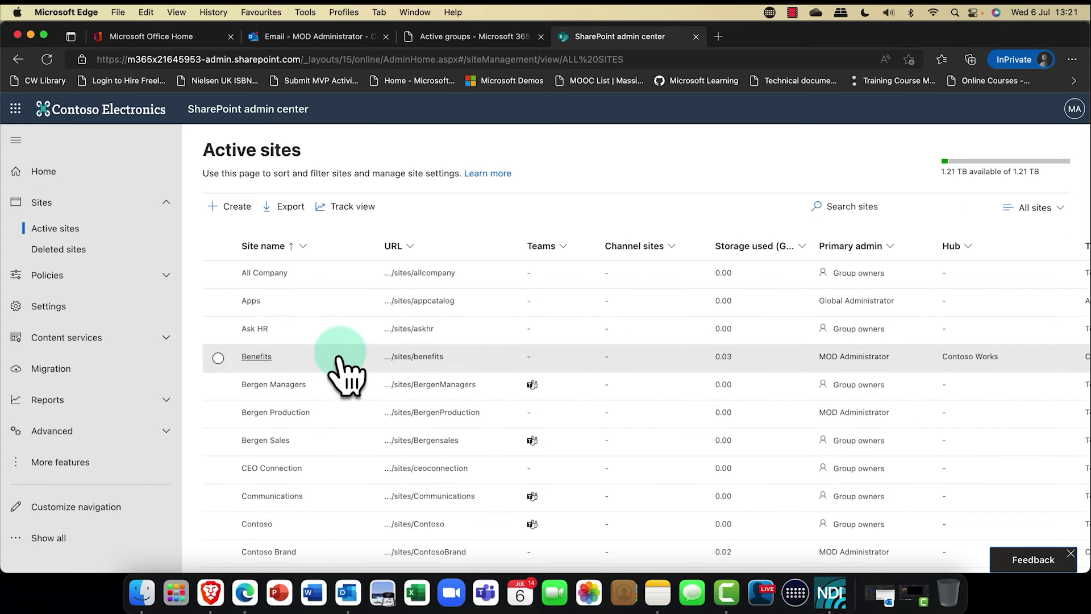
{"action": "scroll", "coordinate": [343, 365], "scroll_direction": "down", "scroll_amount": 5}
{"action": "scroll", "coordinate": [343, 365], "scroll_direction": "down", "scroll_amount": 10}
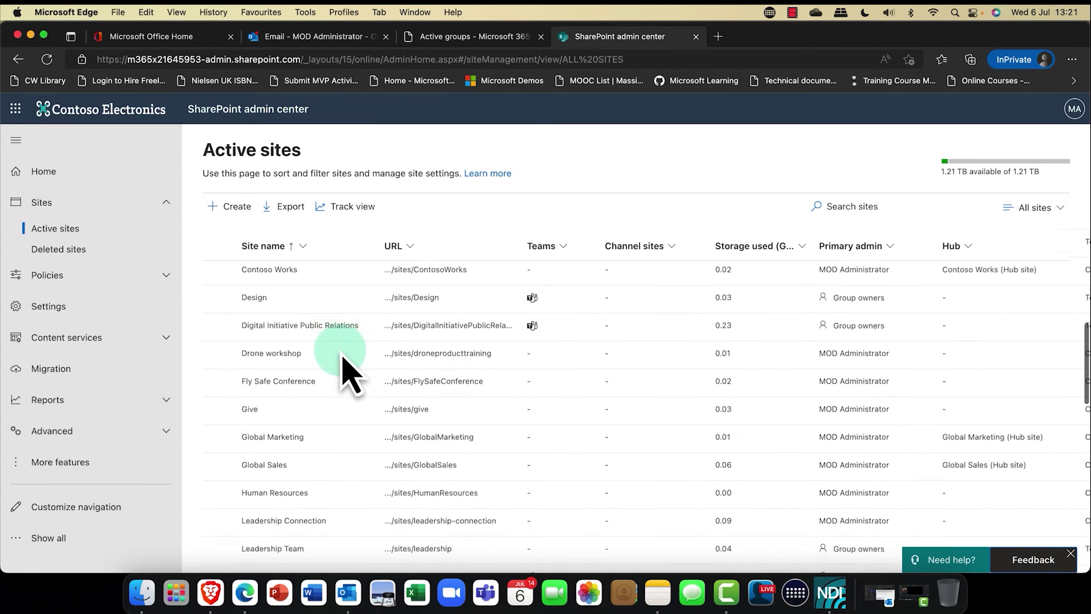
{"action": "scroll", "coordinate": [343, 370], "scroll_direction": "down", "scroll_amount": 8}
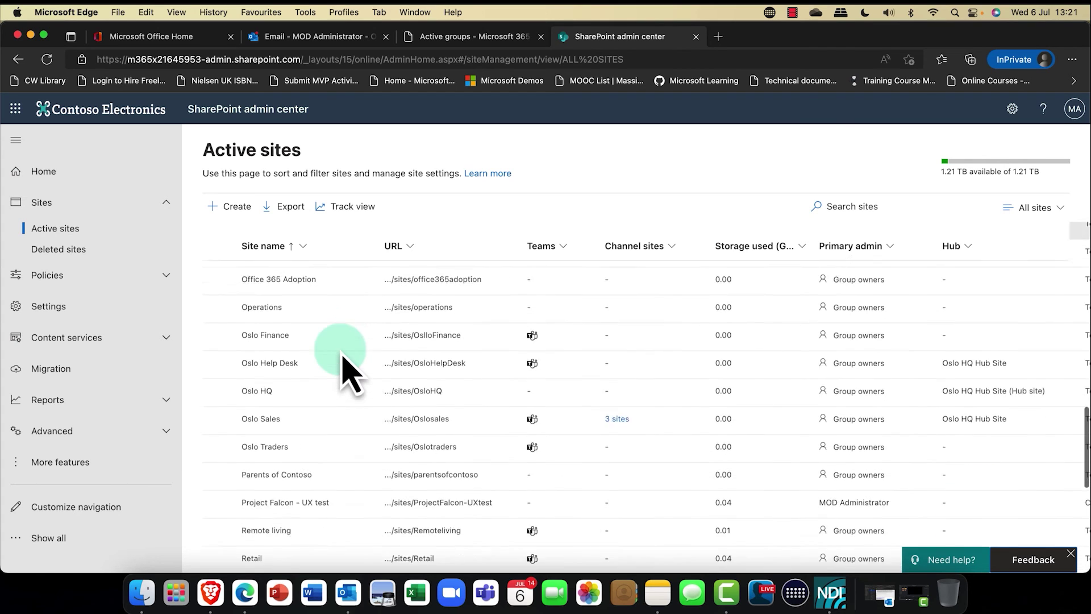
{"action": "scroll", "coordinate": [343, 358], "scroll_direction": "down", "scroll_amount": 3}
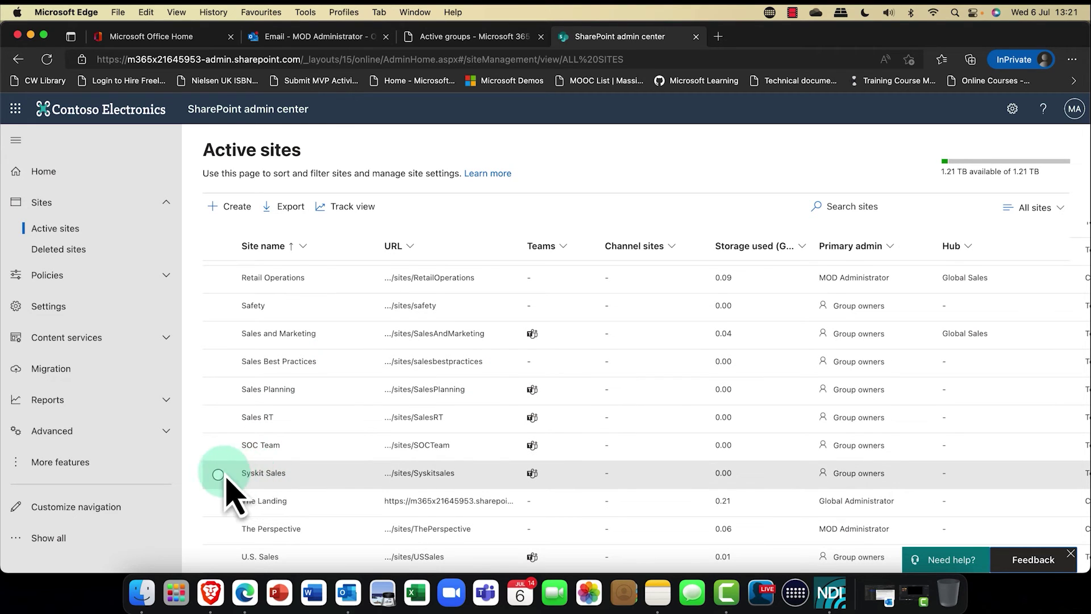
{"action": "left_click", "coordinate": [257, 475]}
{"action": "left_click", "coordinate": [817, 338]}
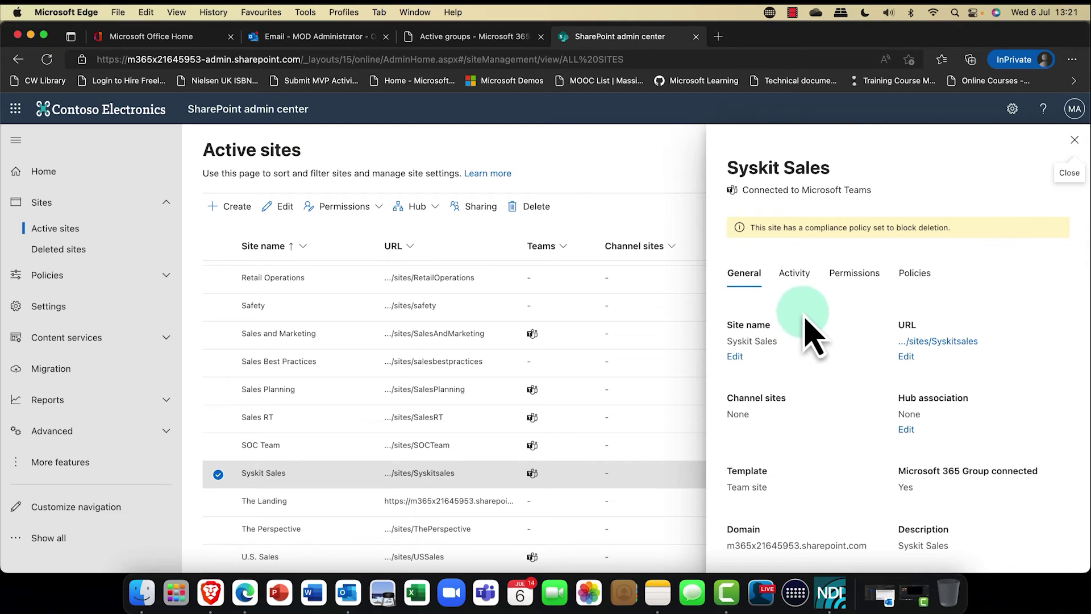
Step: Show the Syskit Sales site's policies and open its external sharing setting for editing
{"action": "left_click", "coordinate": [913, 275]}
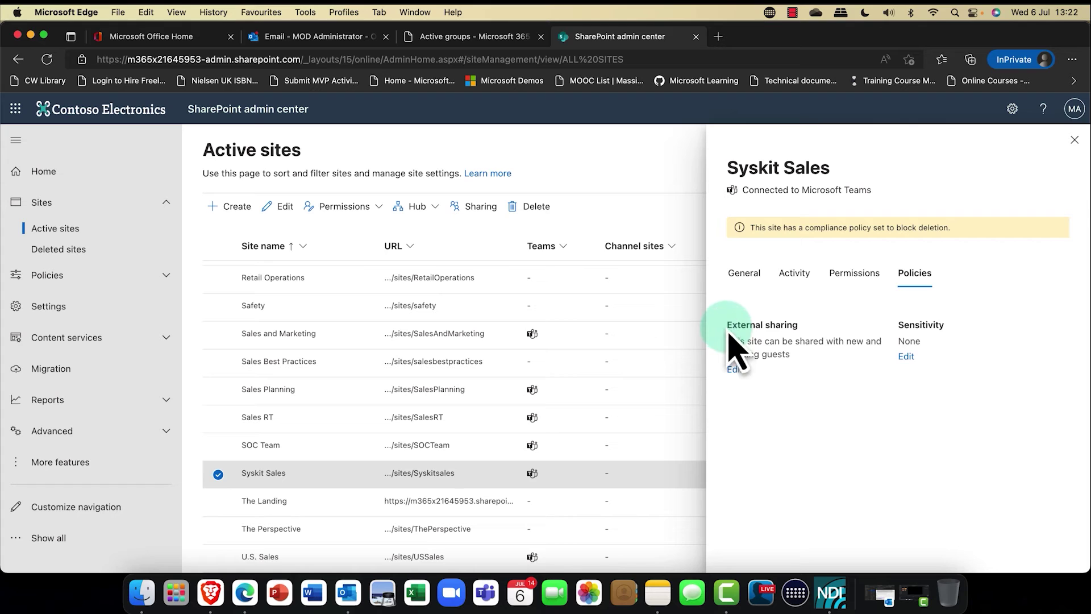
{"action": "left_click_drag", "start_coordinate": [725, 325], "coordinate": [796, 345]}
{"action": "left_click", "coordinate": [734, 369]}
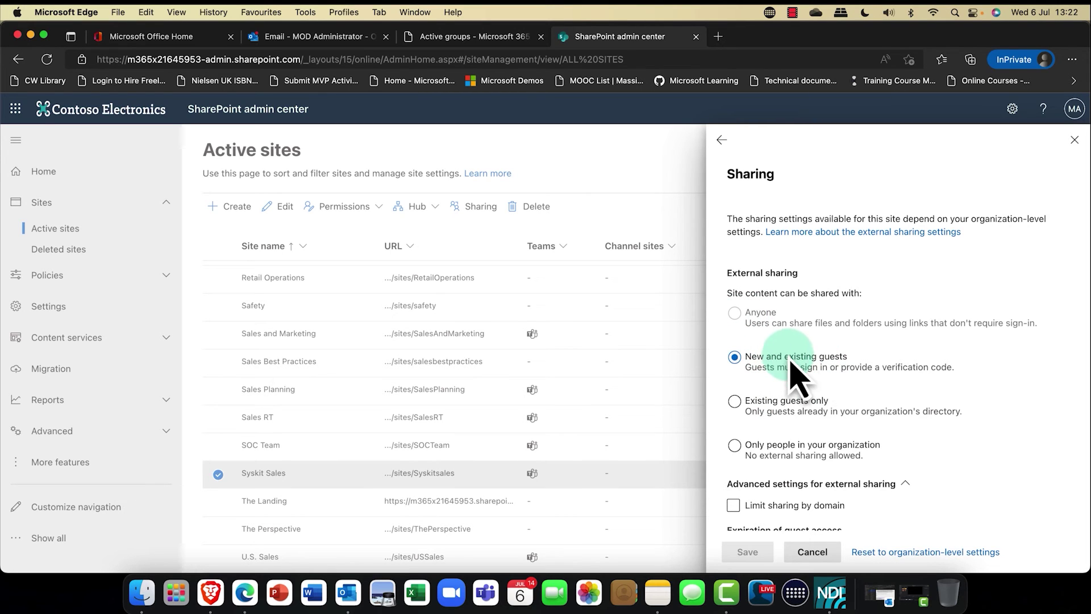
Step: Set the Syskit Sales site's external sharing to Existing guests only without a domain limit, save it, and deselect the site
{"action": "left_click", "coordinate": [761, 406]}
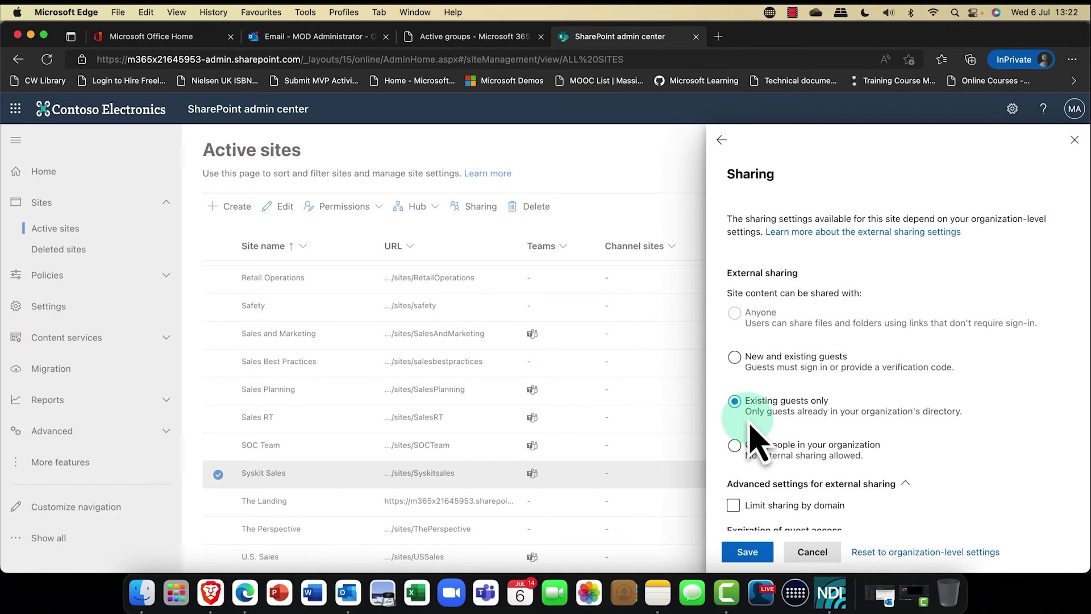
{"action": "scroll", "coordinate": [751, 425], "scroll_direction": "down", "scroll_amount": 3}
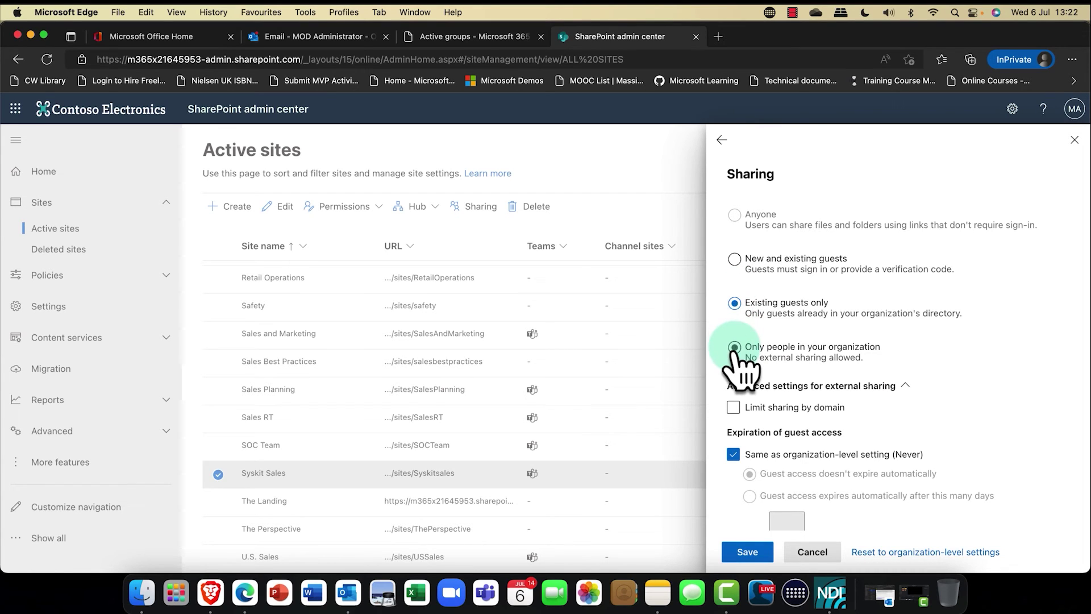
{"action": "left_click", "coordinate": [734, 347]}
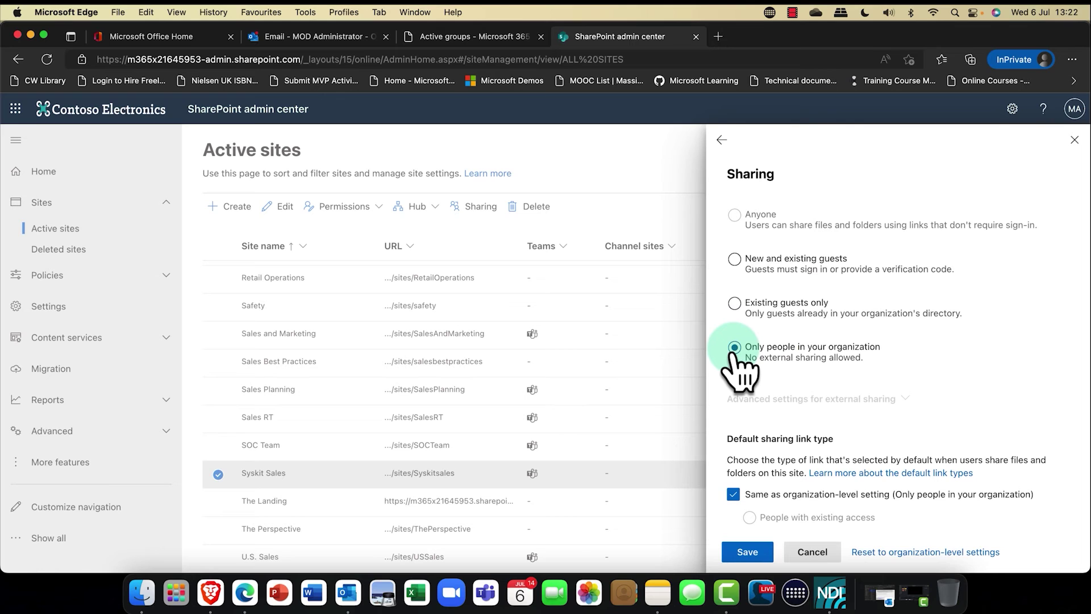
{"action": "left_click", "coordinate": [734, 302]}
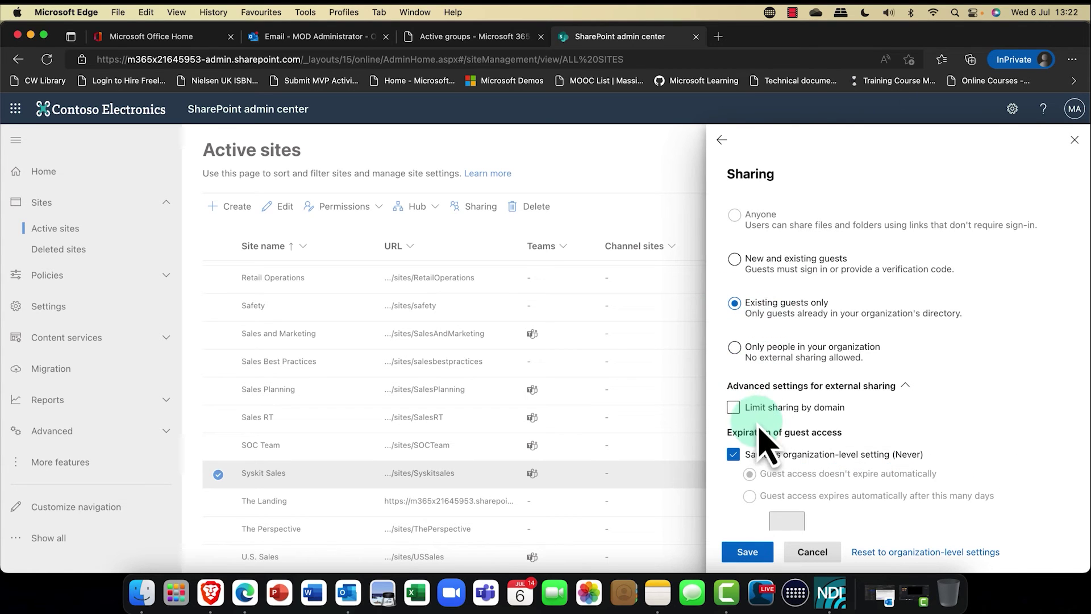
{"action": "left_click", "coordinate": [736, 409]}
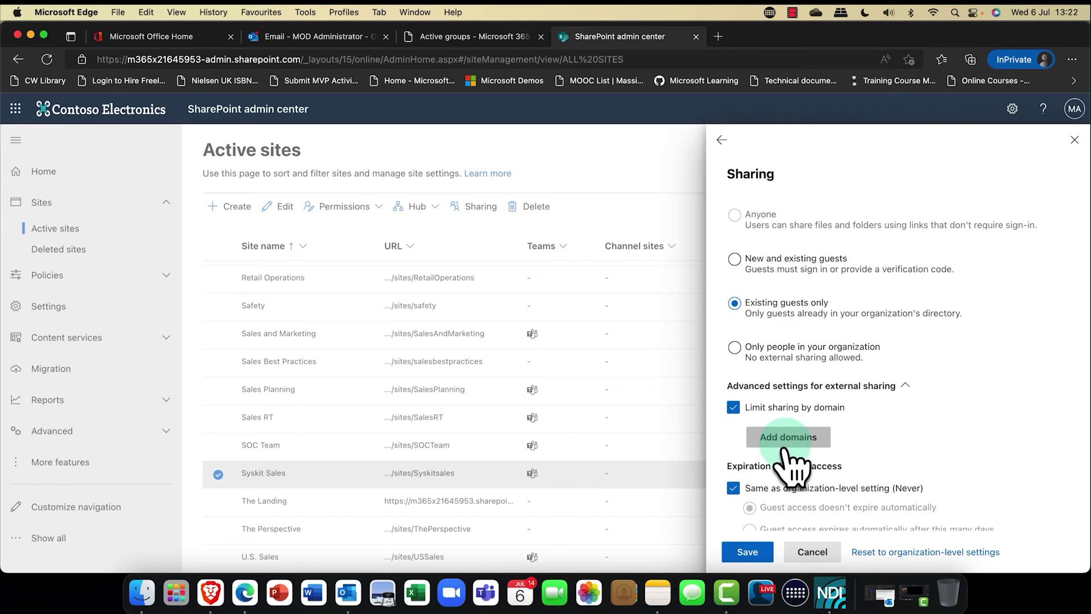
{"action": "left_click", "coordinate": [733, 407]}
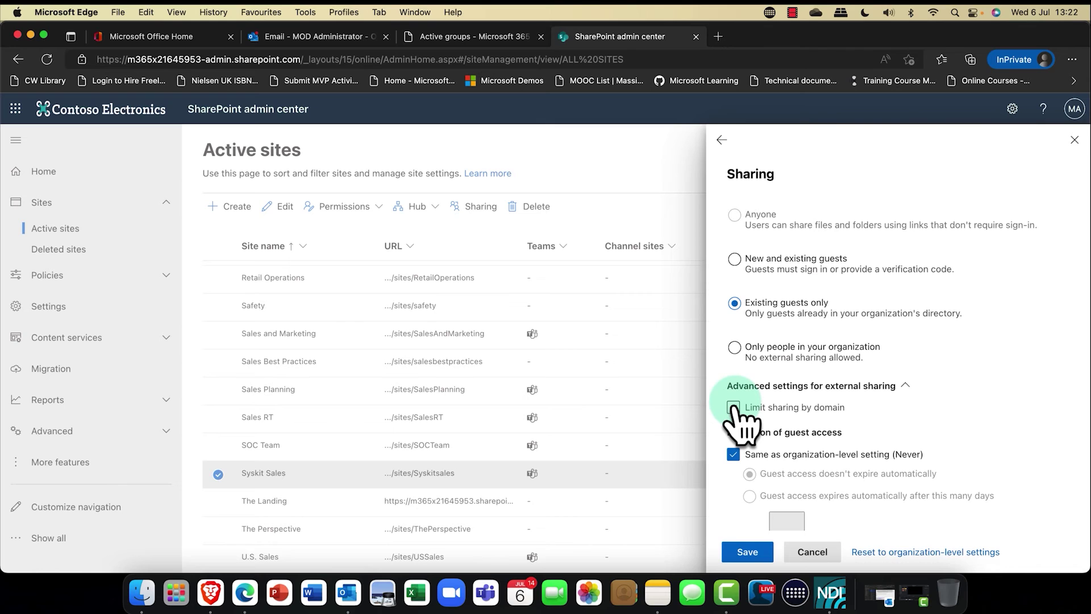
{"action": "left_click", "coordinate": [752, 550]}
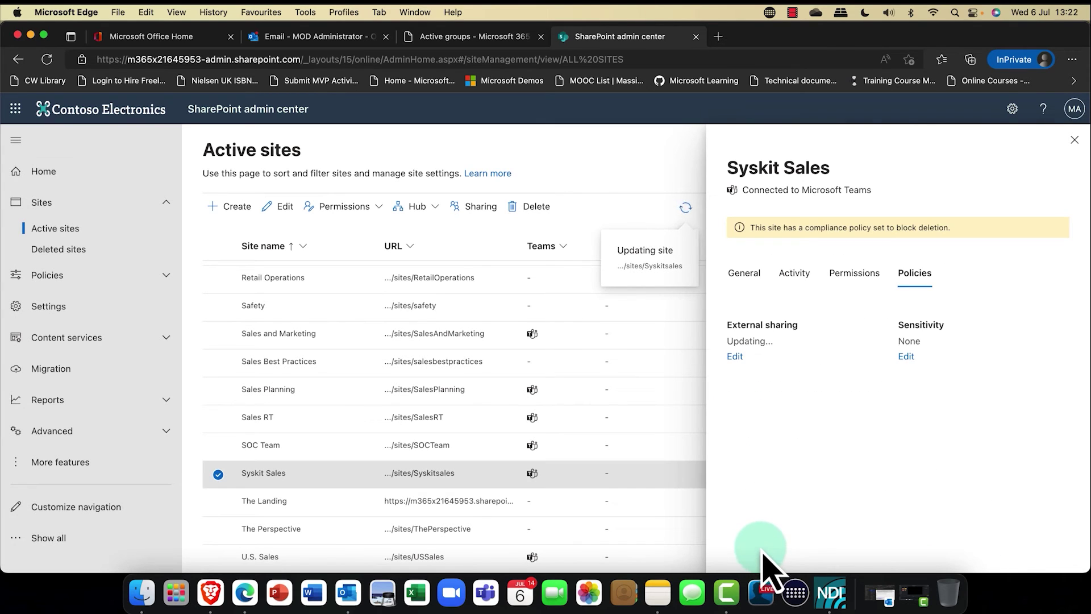
{"action": "left_click", "coordinate": [1074, 140]}
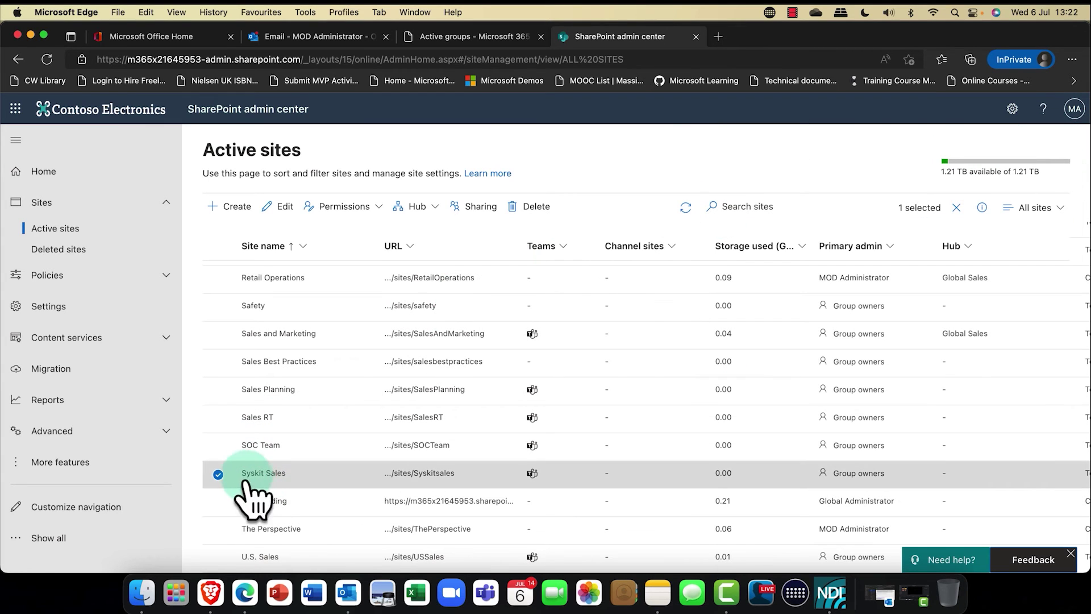
{"action": "left_click", "coordinate": [217, 475]}
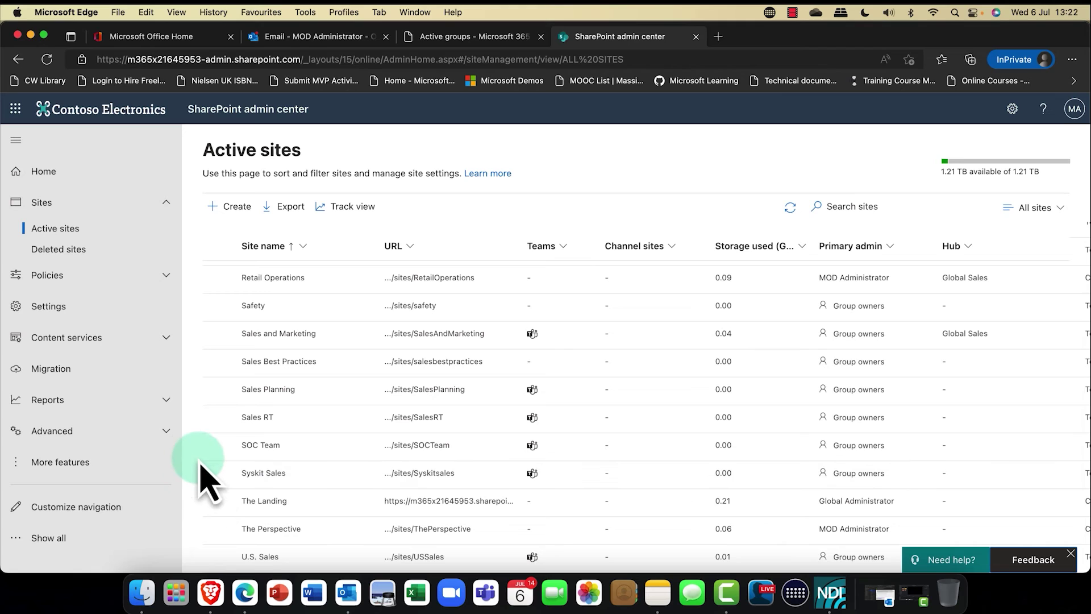
Step: Review the Syskit Sales group's external file sharing options and Teams conversation settings in the Microsoft 365 admin center
{"action": "left_click", "coordinate": [435, 35]}
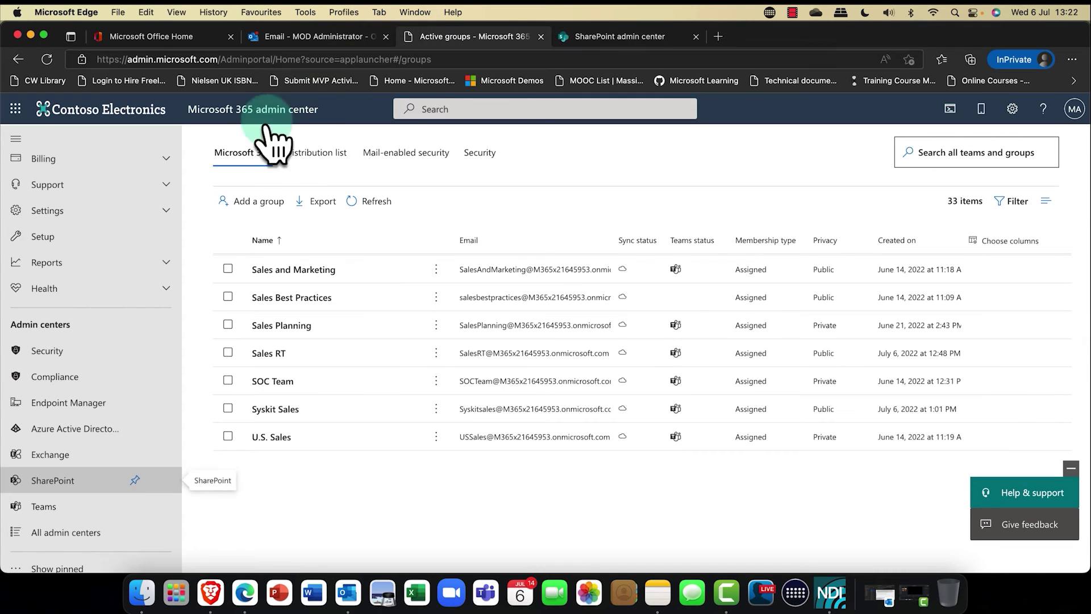
{"action": "left_click", "coordinate": [271, 410]}
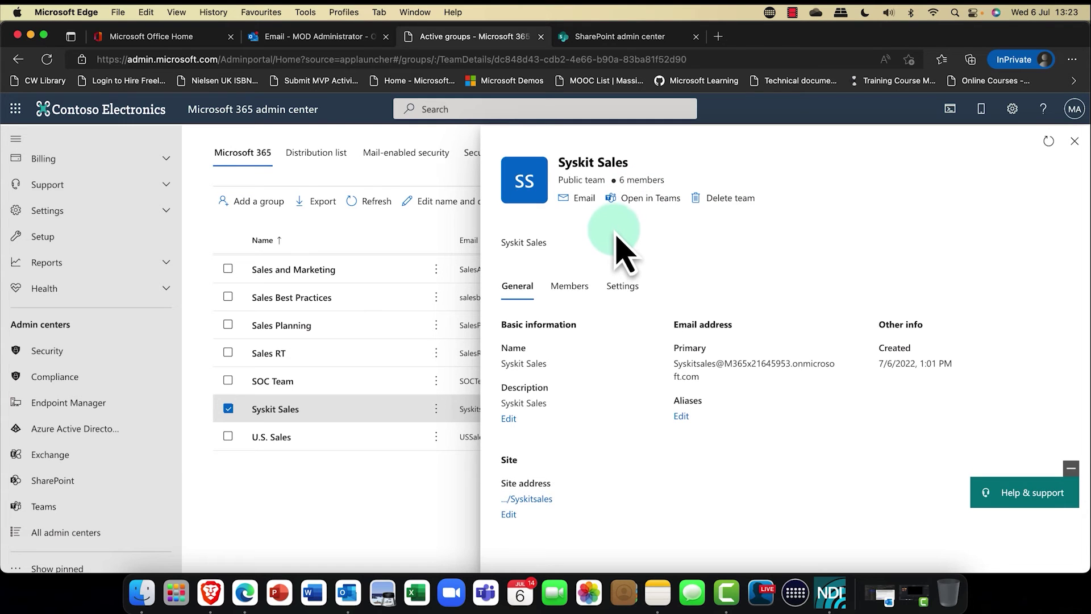
{"action": "left_click", "coordinate": [623, 286]}
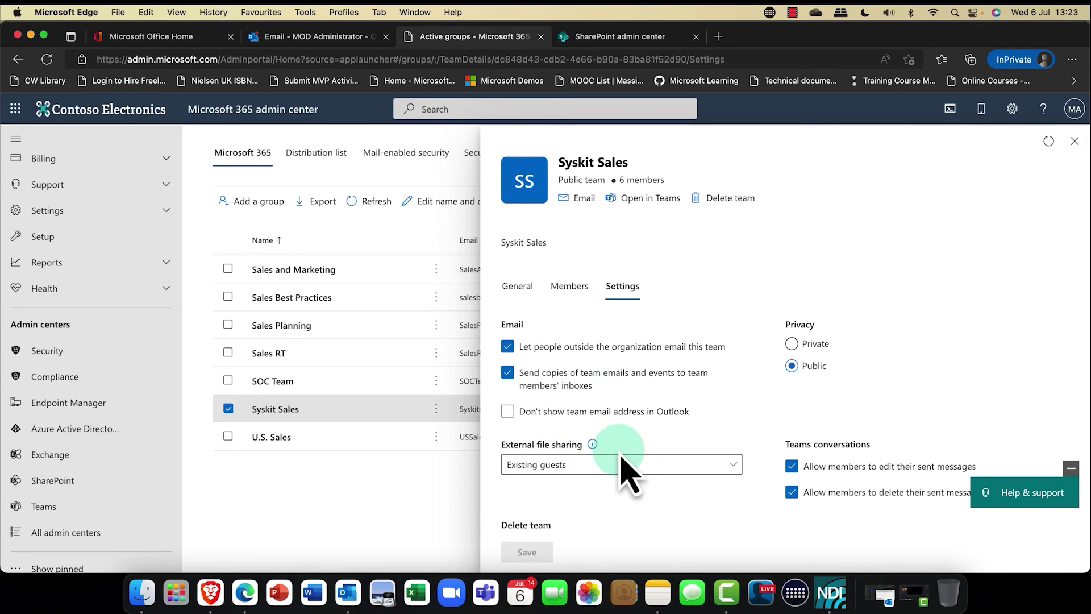
{"action": "left_click", "coordinate": [729, 463]}
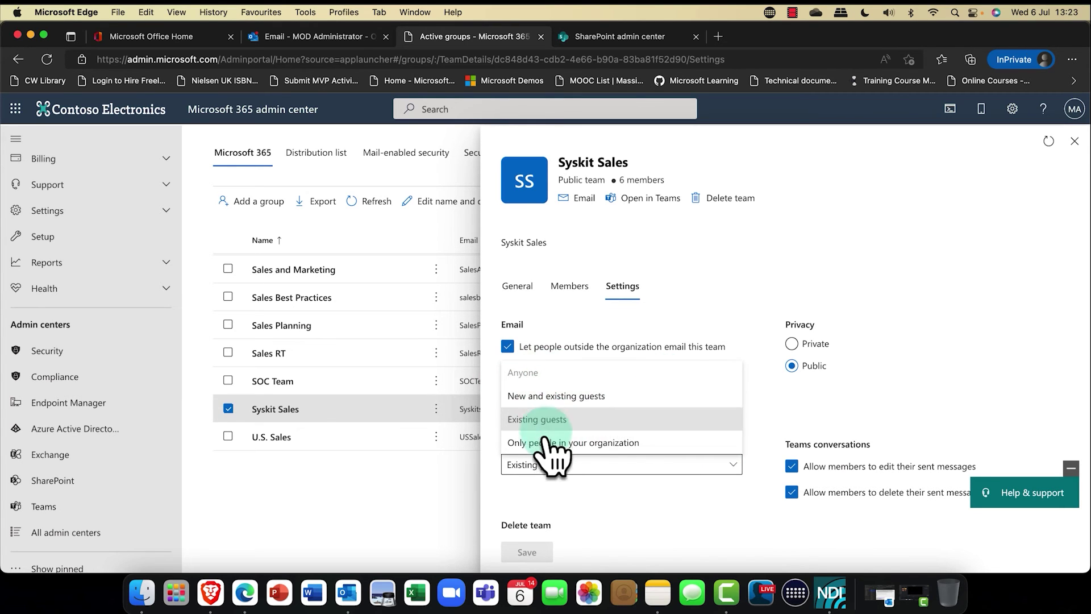
{"action": "left_click", "coordinate": [908, 408]}
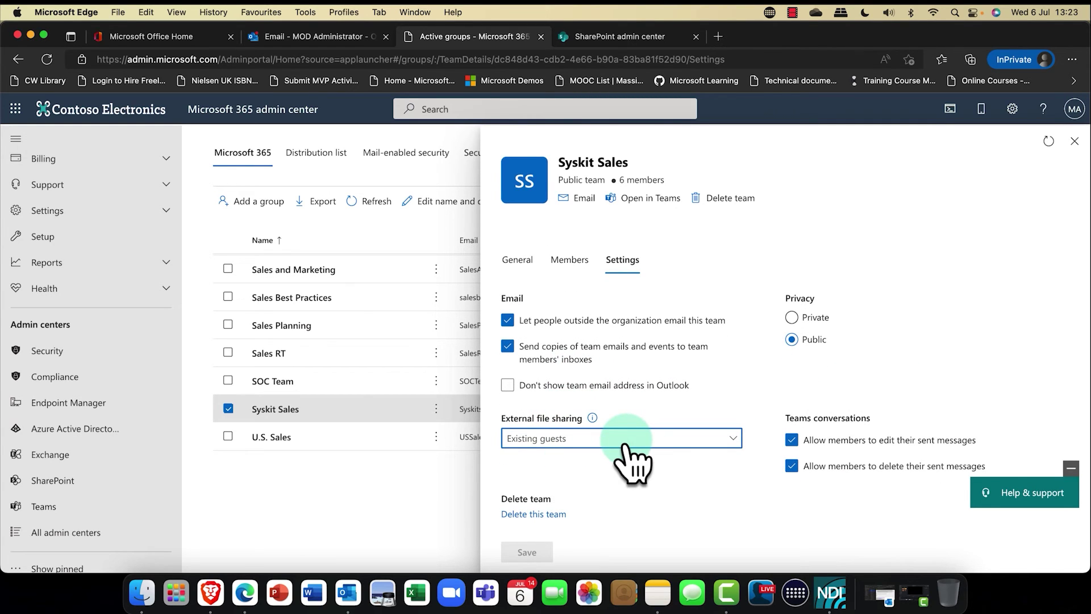
{"action": "left_click", "coordinate": [1070, 468]}
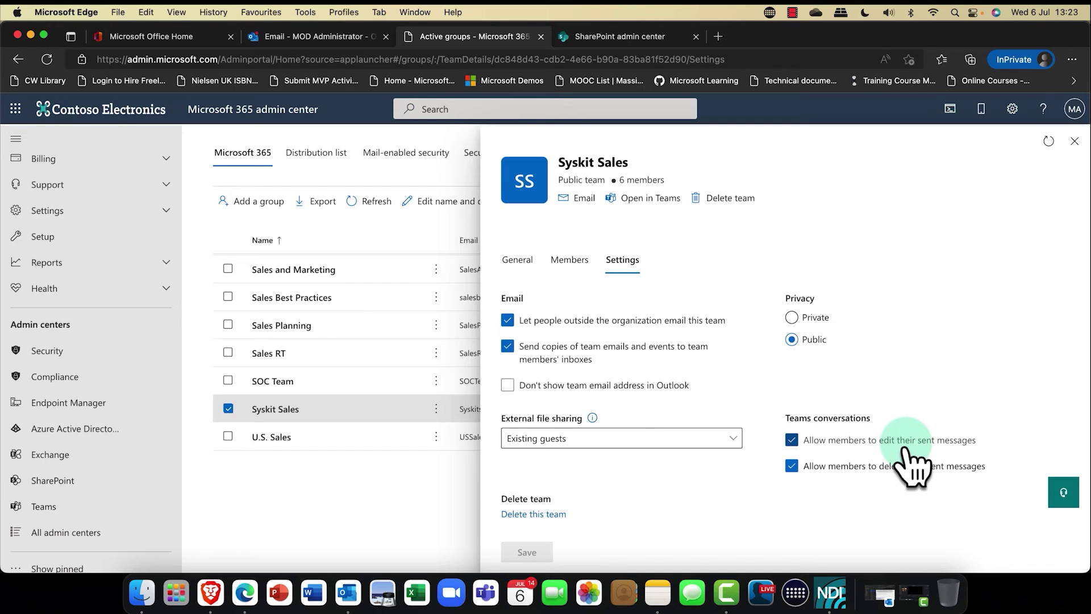
{"action": "left_click", "coordinate": [835, 443]}
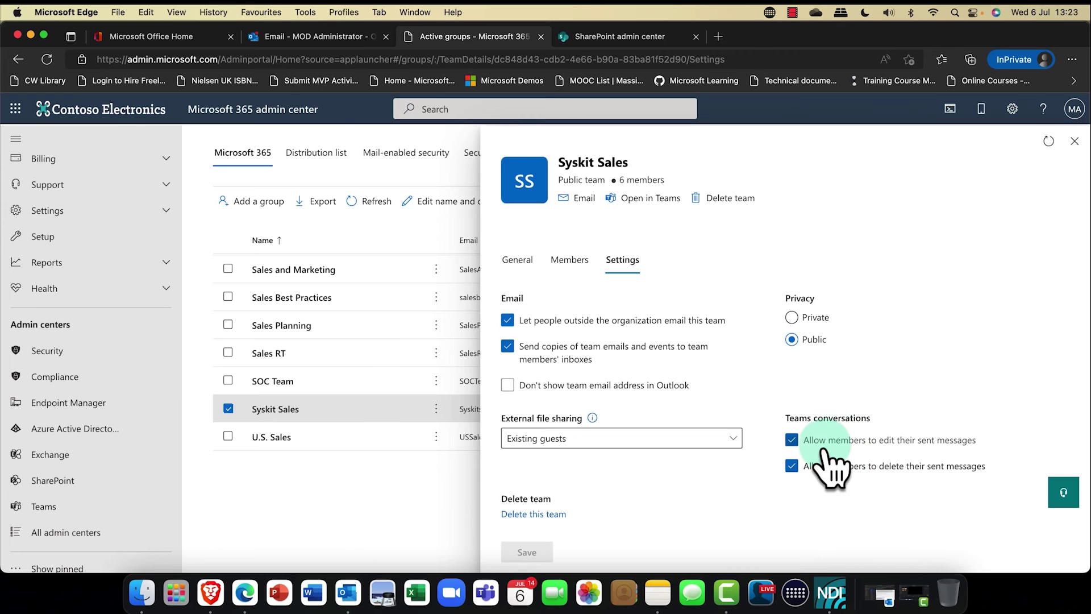
{"action": "scroll", "coordinate": [831, 467], "scroll_direction": "up", "scroll_amount": 1}
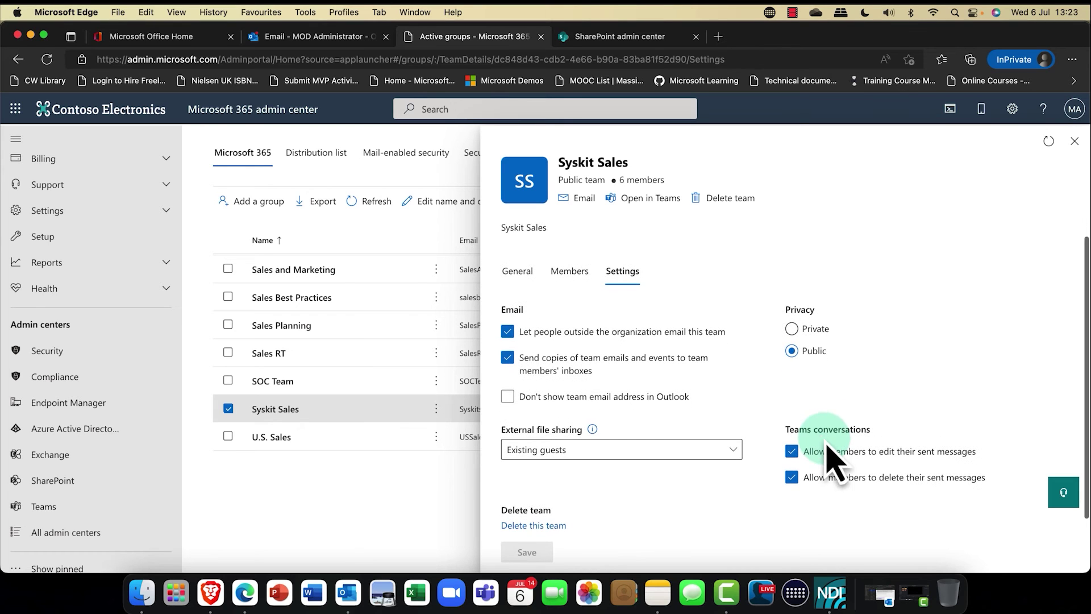
{"action": "left_click", "coordinate": [1073, 141]}
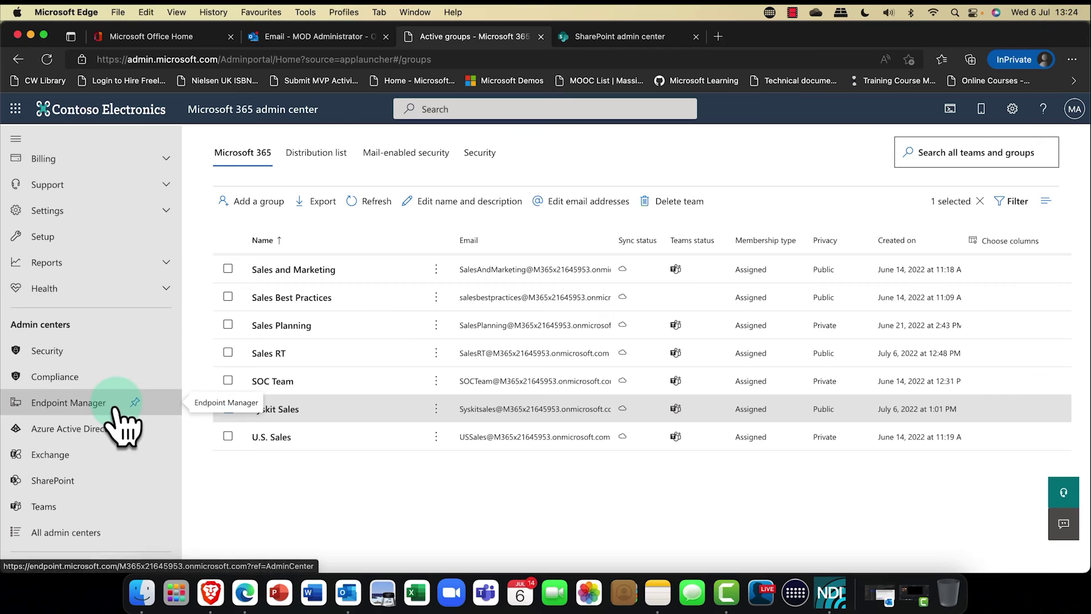
Step: Switch to the external user's mailbox in Brave and copy the email address from the recipient's profile card
{"action": "scroll", "coordinate": [116, 425], "scroll_direction": "up", "scroll_amount": 3}
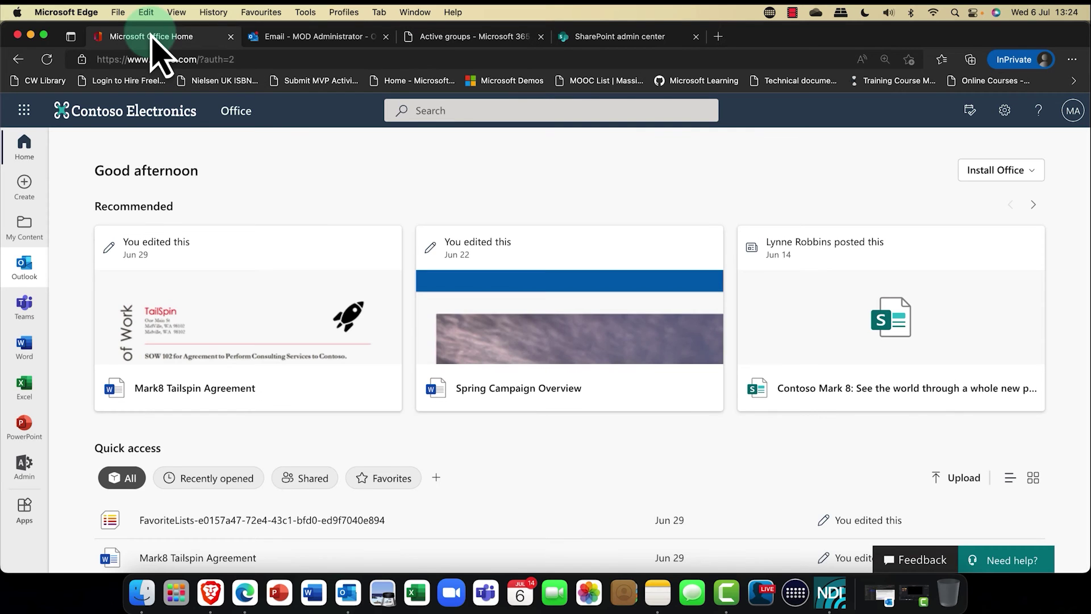
{"action": "left_click", "coordinate": [258, 38]}
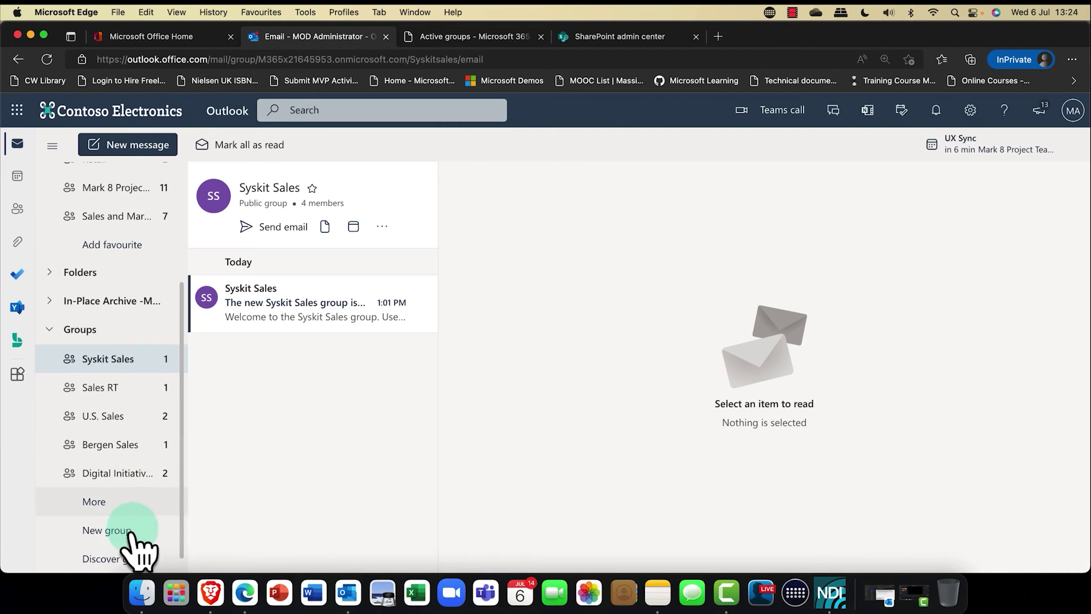
{"action": "left_click", "coordinate": [210, 594]}
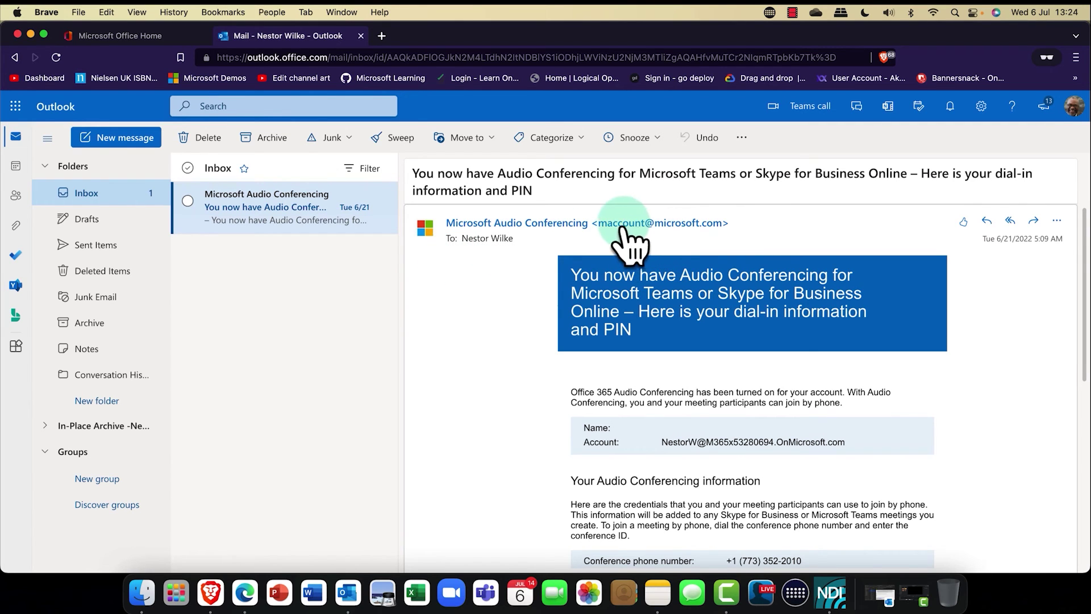
{"action": "left_click", "coordinate": [499, 240]}
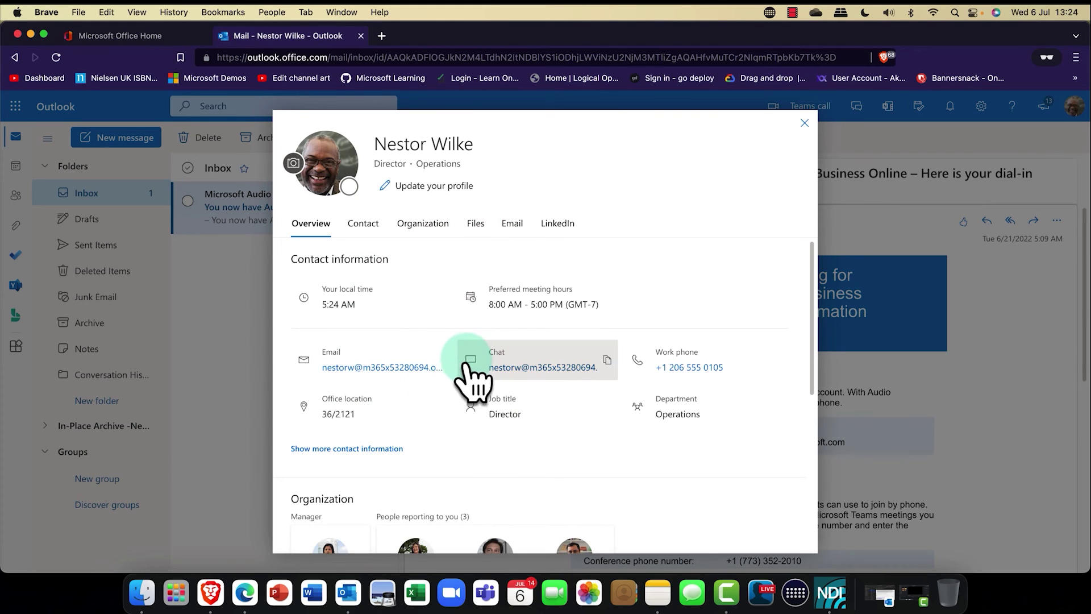
{"action": "left_click", "coordinate": [443, 364]}
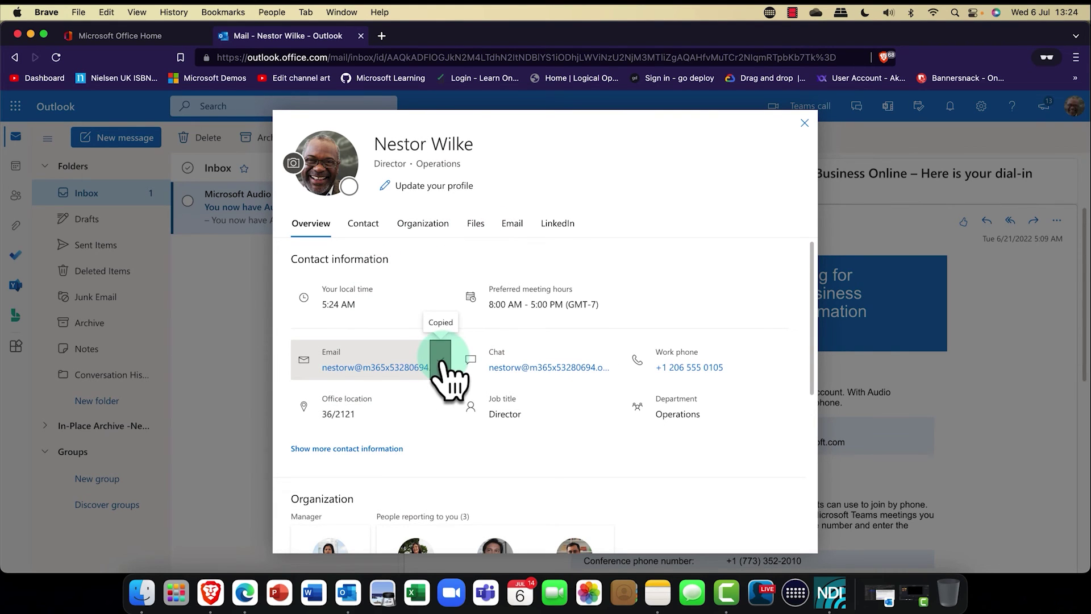
{"action": "left_click", "coordinate": [803, 123]}
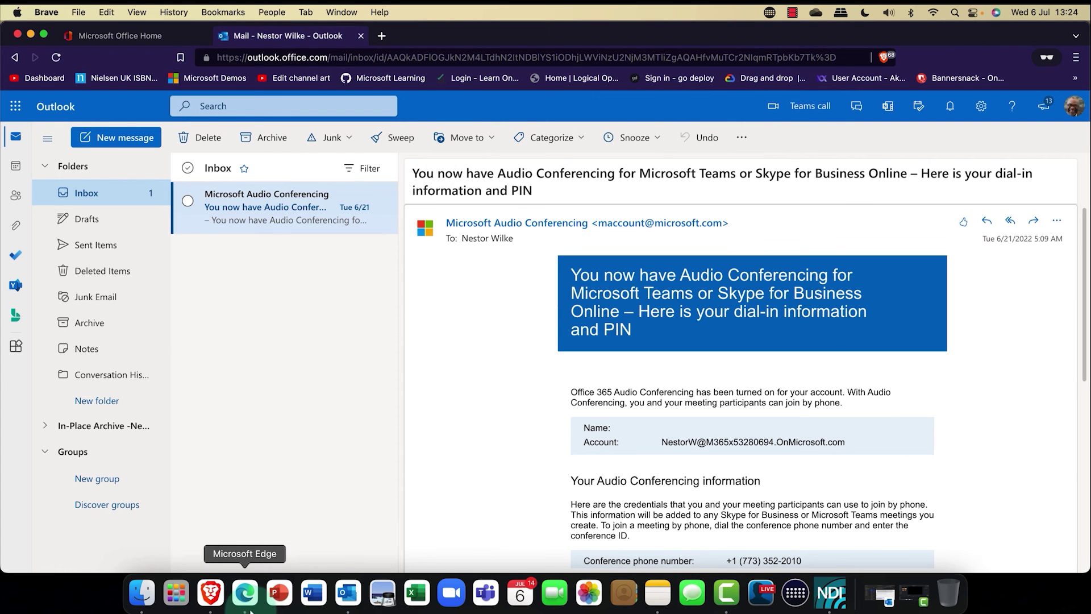
Step: Return to Microsoft Edge, open Microsoft Teams, and show the Syskit Sales team's management page
{"action": "left_click", "coordinate": [245, 592]}
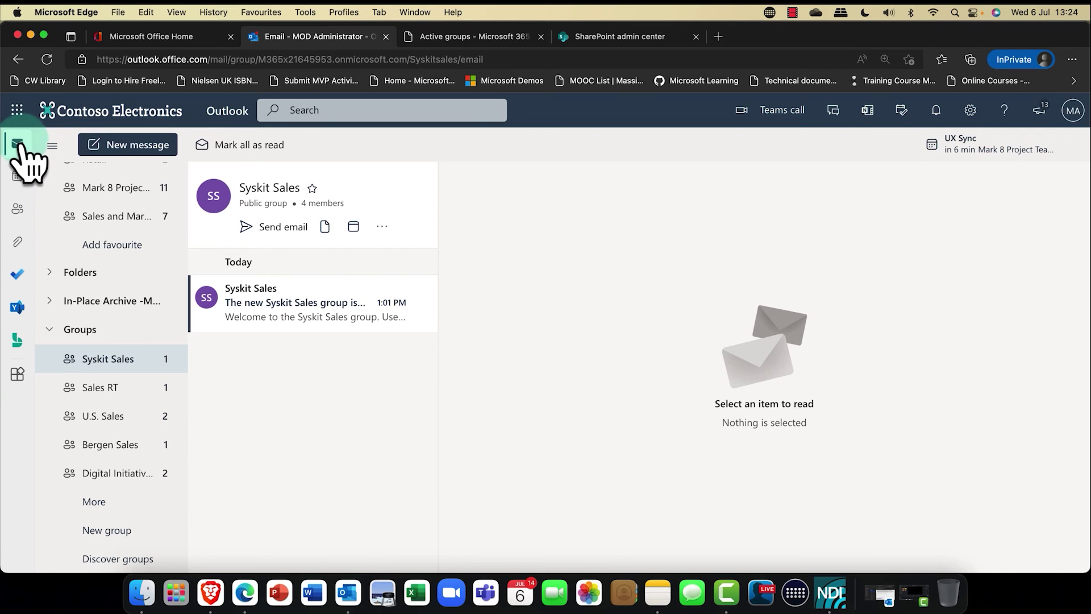
{"action": "left_click", "coordinate": [16, 110]}
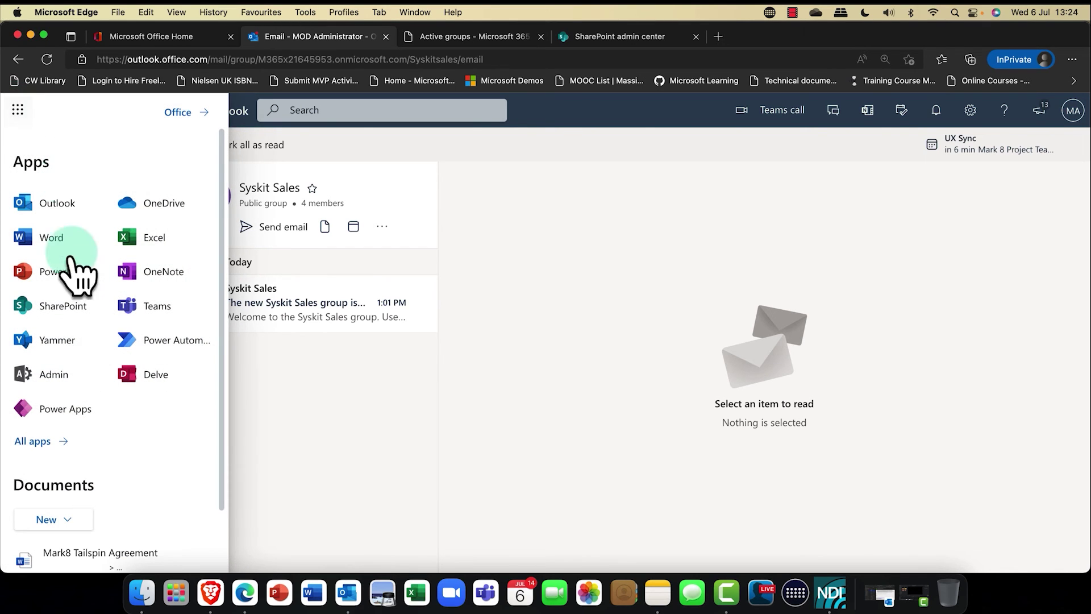
{"action": "left_click", "coordinate": [155, 307]}
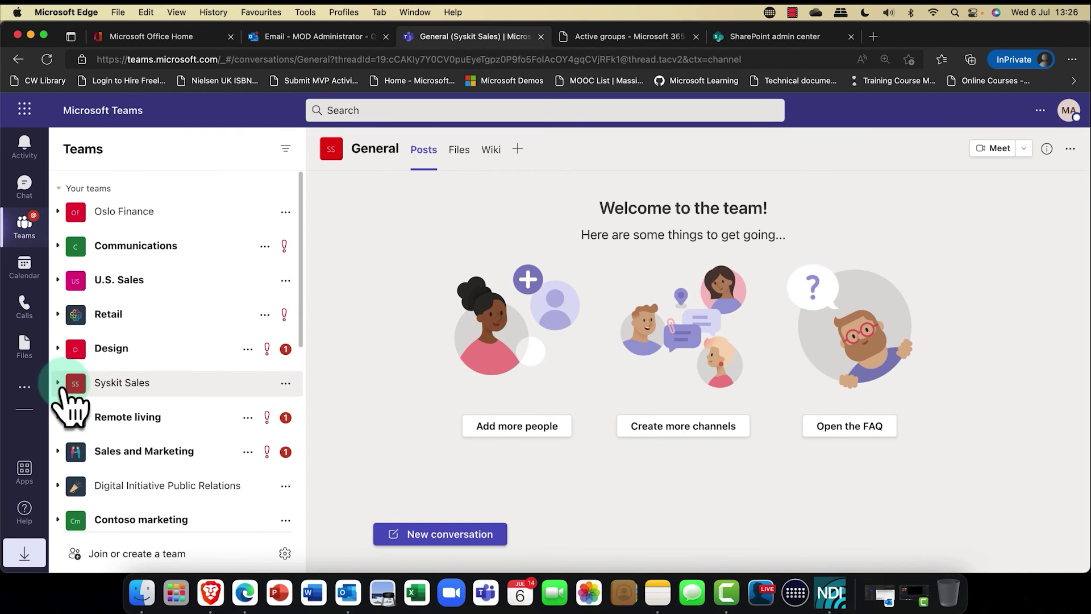
{"action": "left_click", "coordinate": [103, 384]}
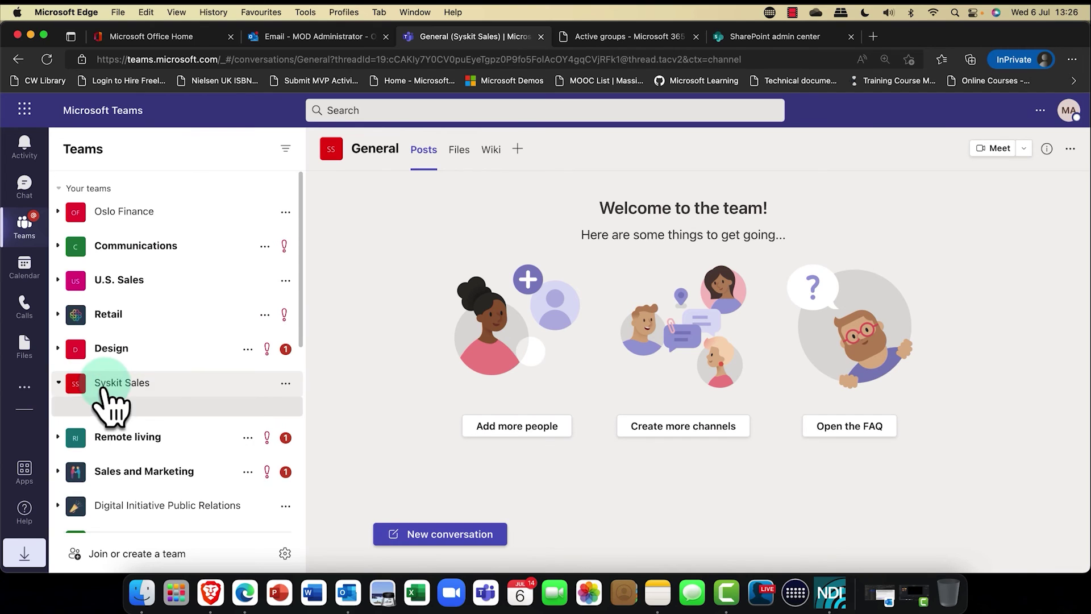
{"action": "left_click", "coordinate": [284, 384]}
{"action": "left_click", "coordinate": [329, 179]}
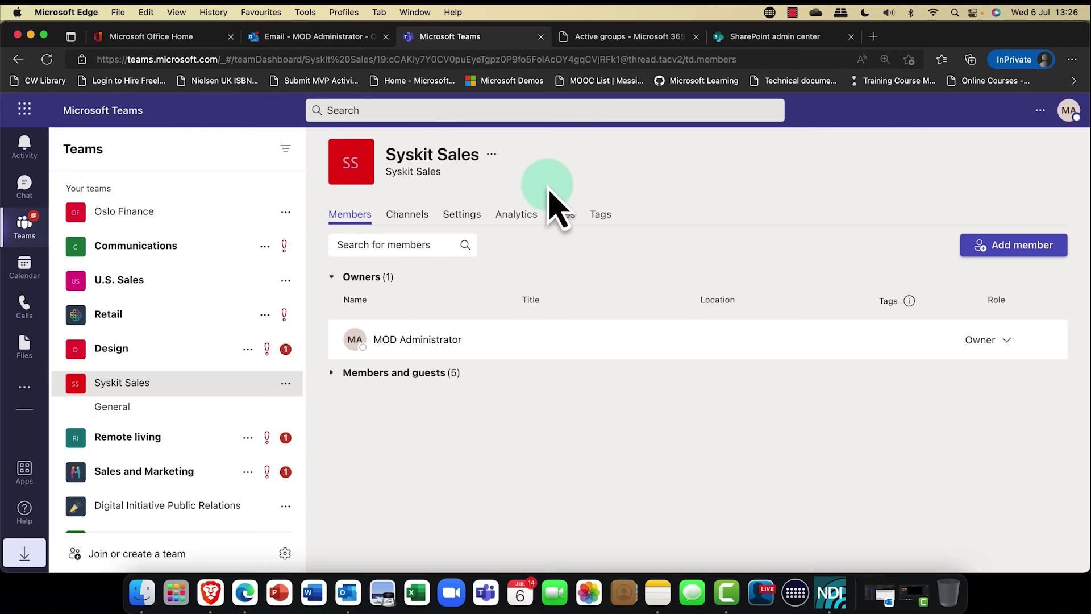
Step: Add the external user to the Syskit Sales team as a guest using the copied email address
{"action": "left_click", "coordinate": [1012, 246]}
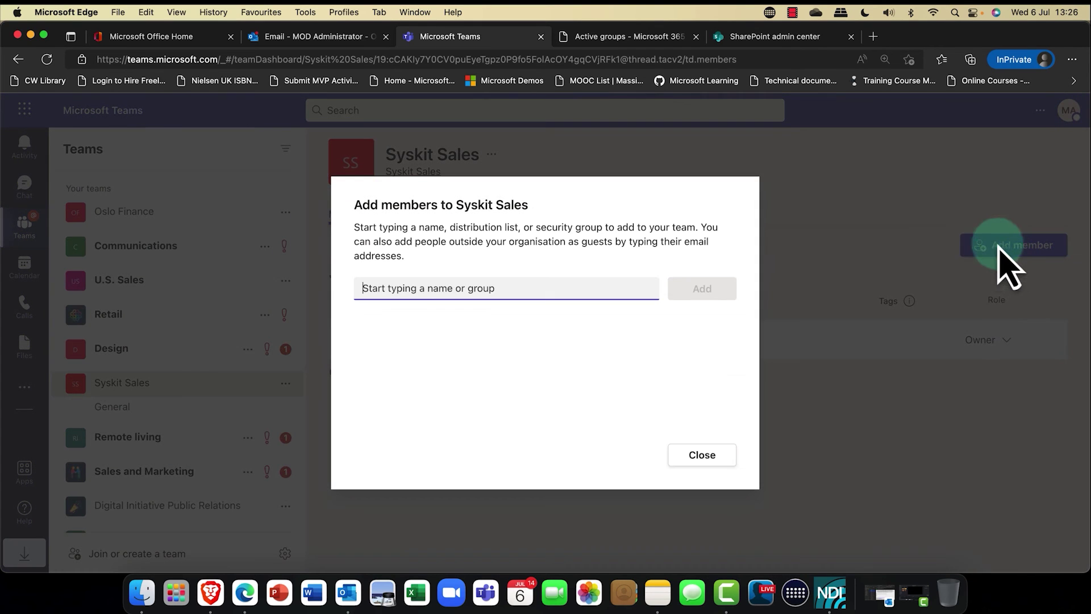
{"action": "left_click", "coordinate": [375, 288]}
{"action": "right_click", "coordinate": [402, 291]}
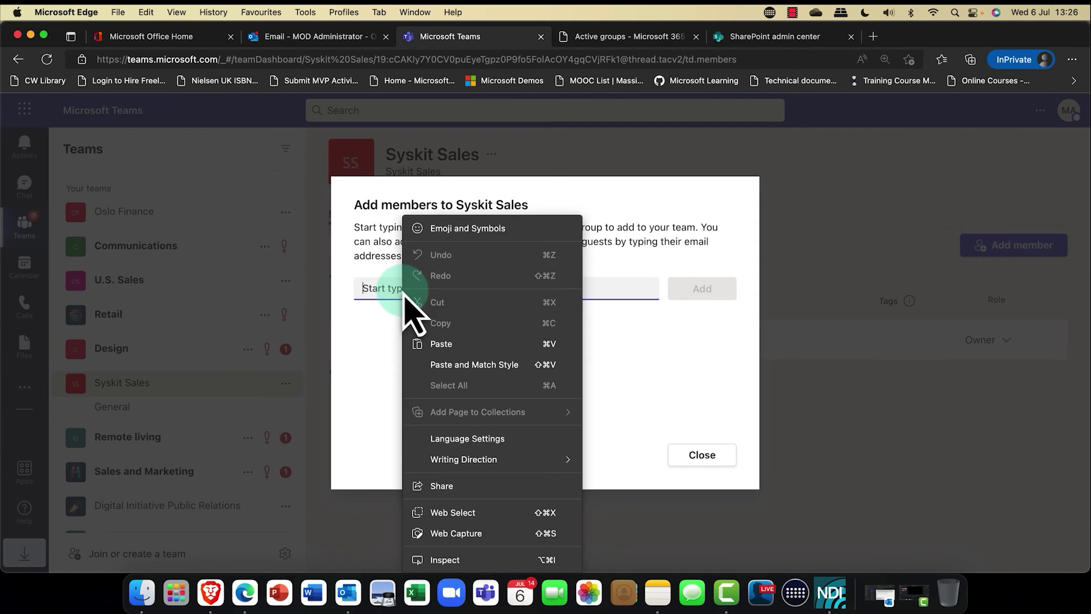
{"action": "left_click", "coordinate": [440, 343]}
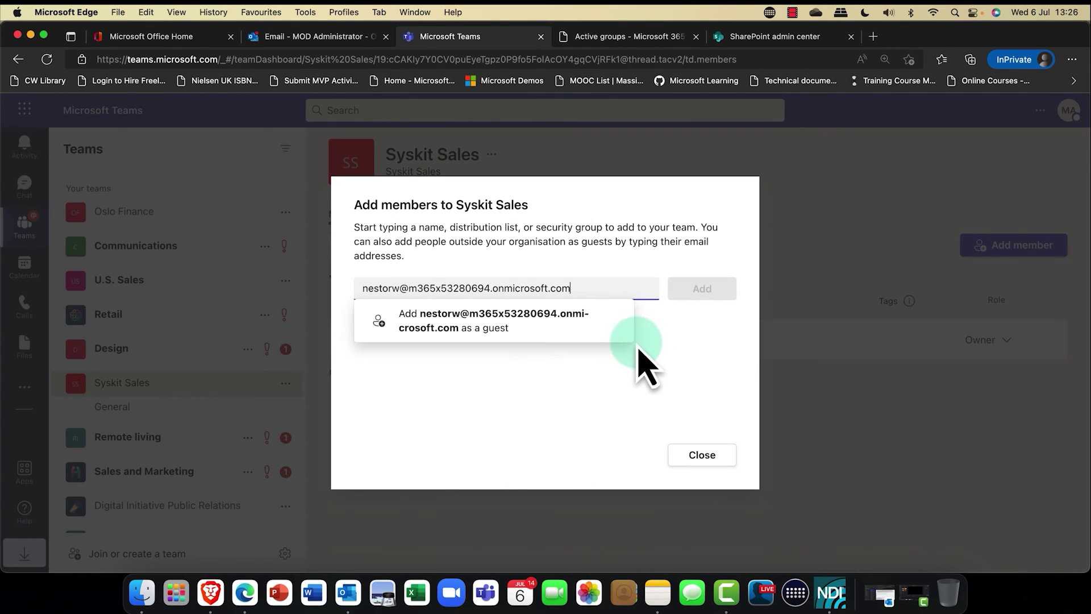
{"action": "left_click", "coordinate": [490, 329]}
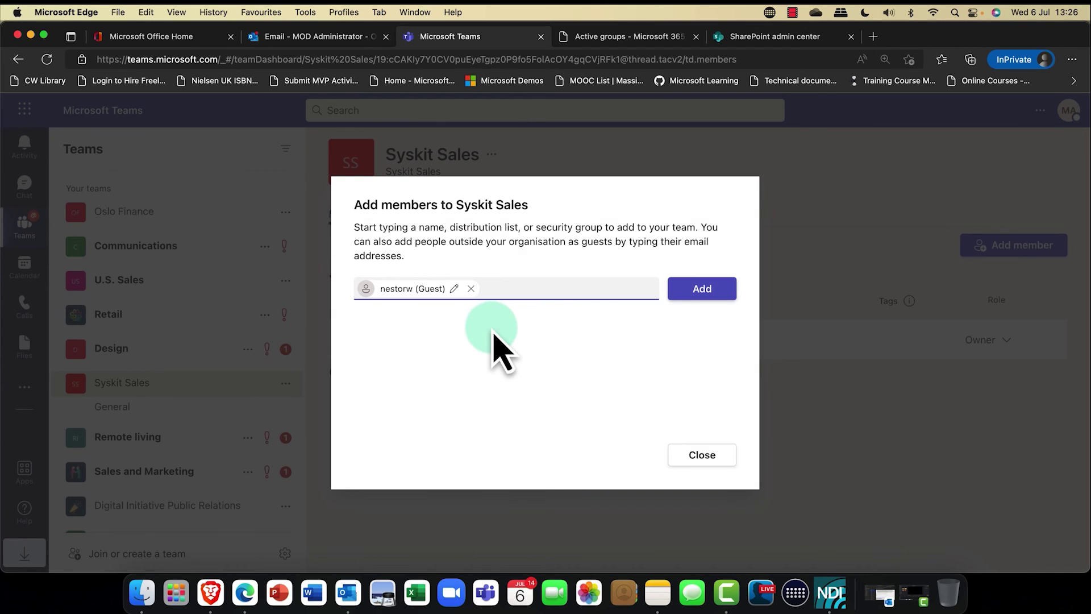
{"action": "left_click", "coordinate": [702, 291]}
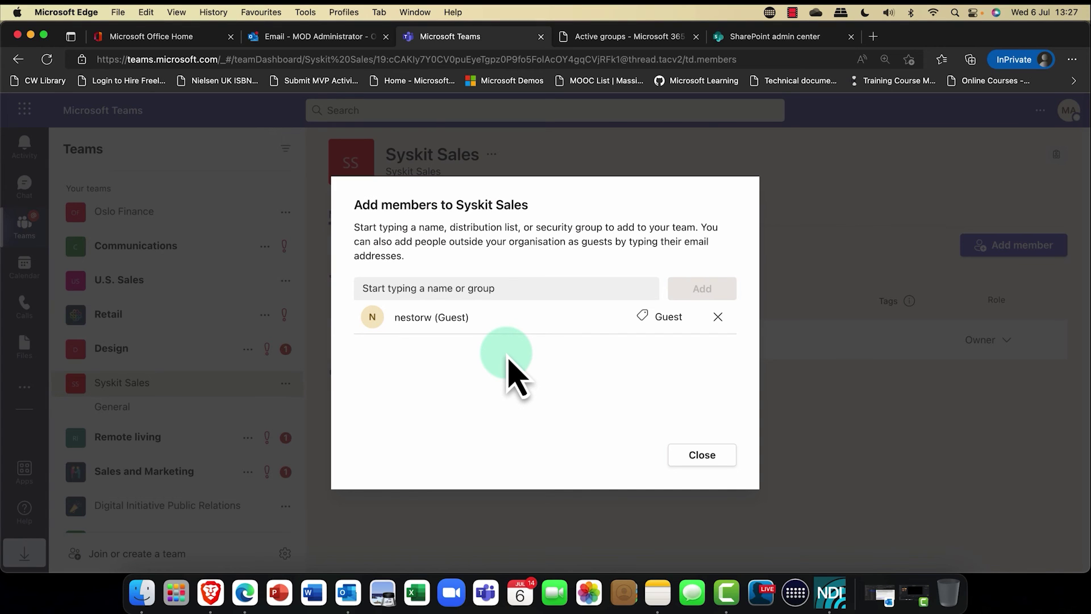
{"action": "left_click", "coordinate": [710, 465]}
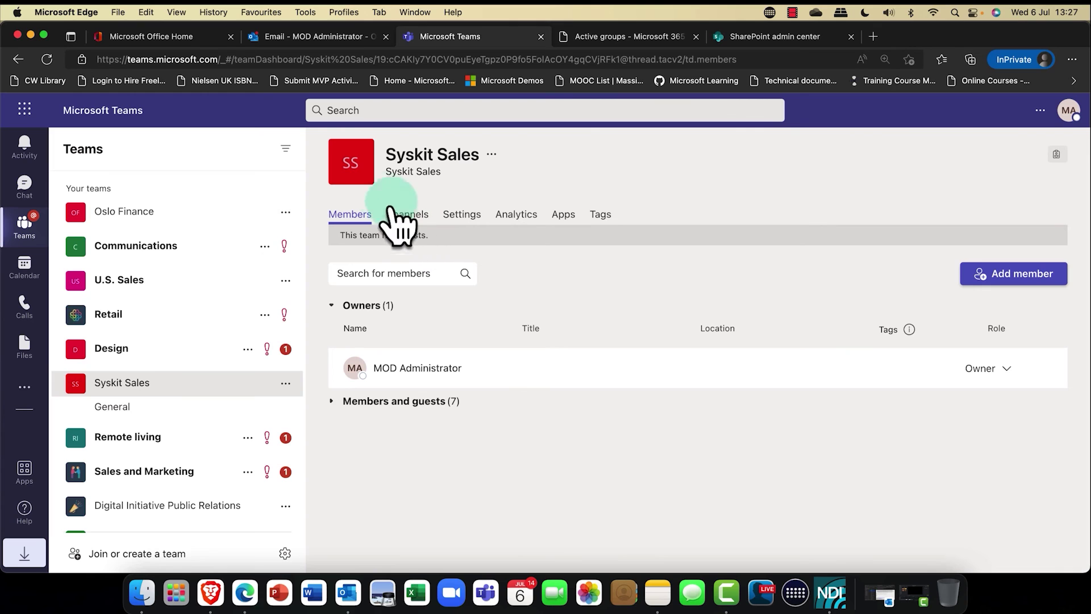
Step: Switch to the external user's mailbox in Brave and open the Microsoft Teams guest invitation email for Syskit Sales
{"action": "left_click", "coordinate": [211, 593]}
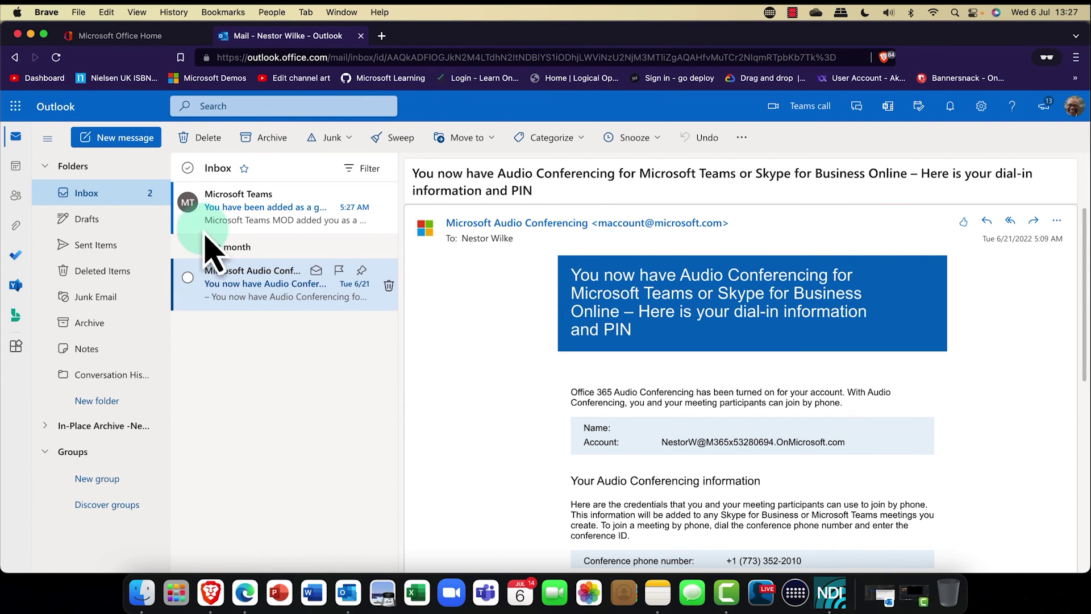
{"action": "left_click", "coordinate": [246, 214]}
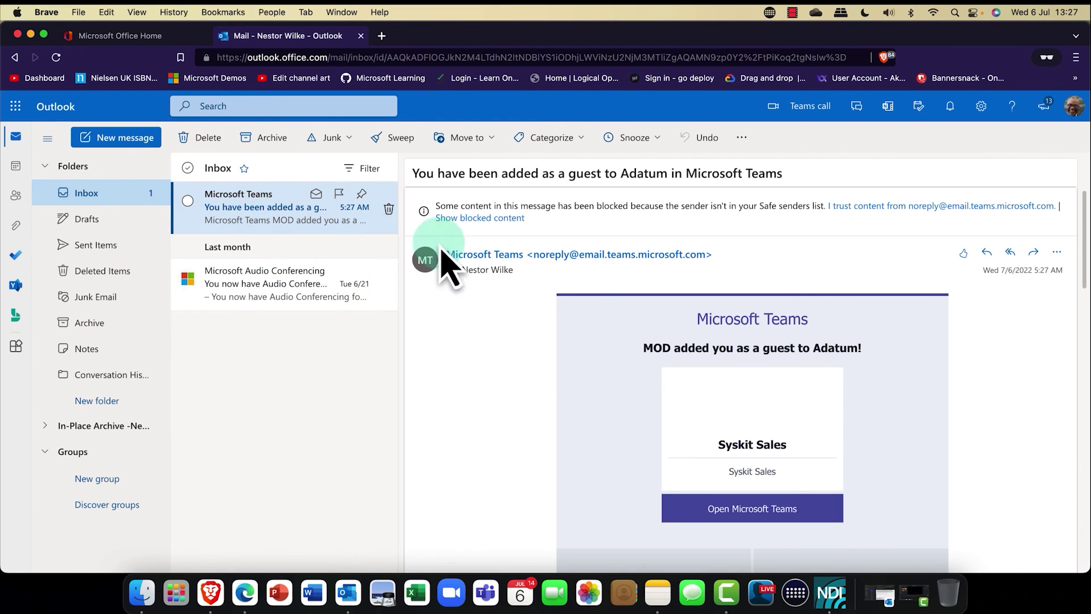
{"action": "left_click", "coordinate": [948, 343]}
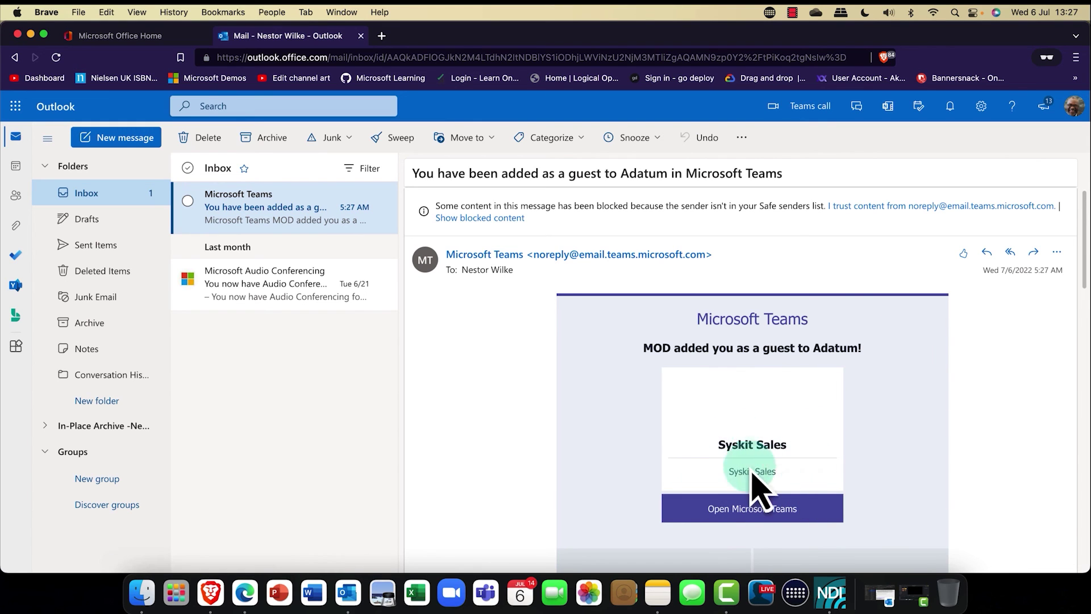
Step: Follow the invitation to Microsoft Teams, accept the permissions requested by Adatum, and continue in the Teams web app
{"action": "left_click", "coordinate": [732, 517]}
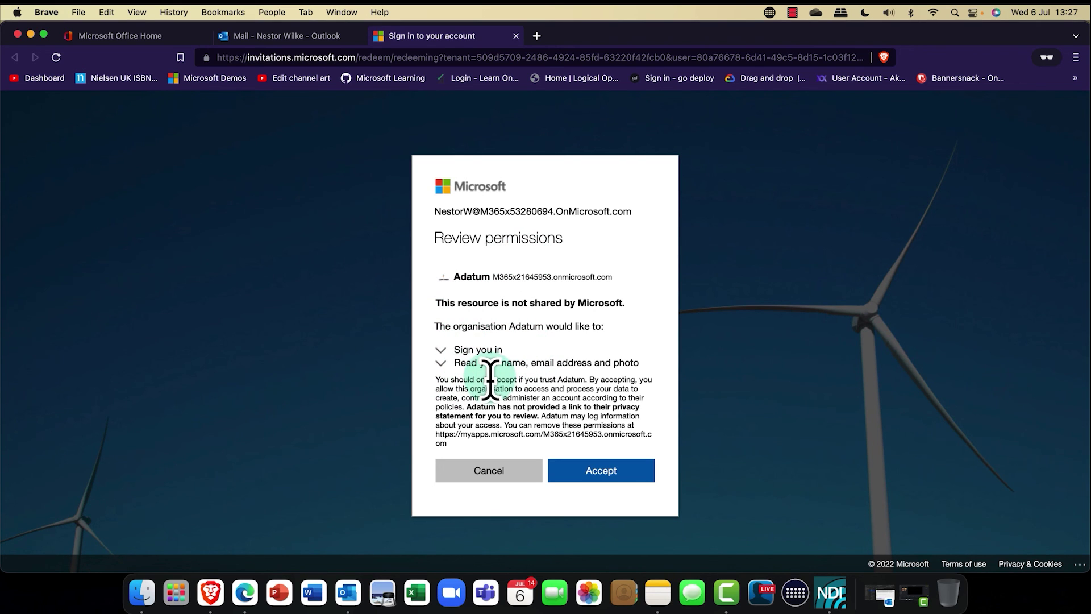
{"action": "left_click", "coordinate": [602, 480]}
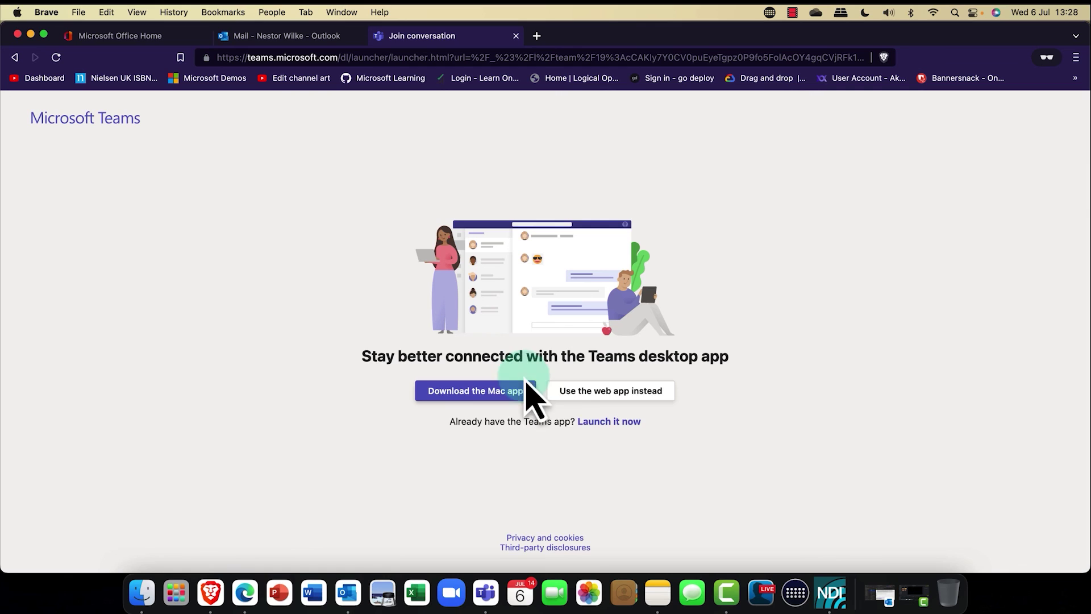
{"action": "left_click", "coordinate": [630, 392]}
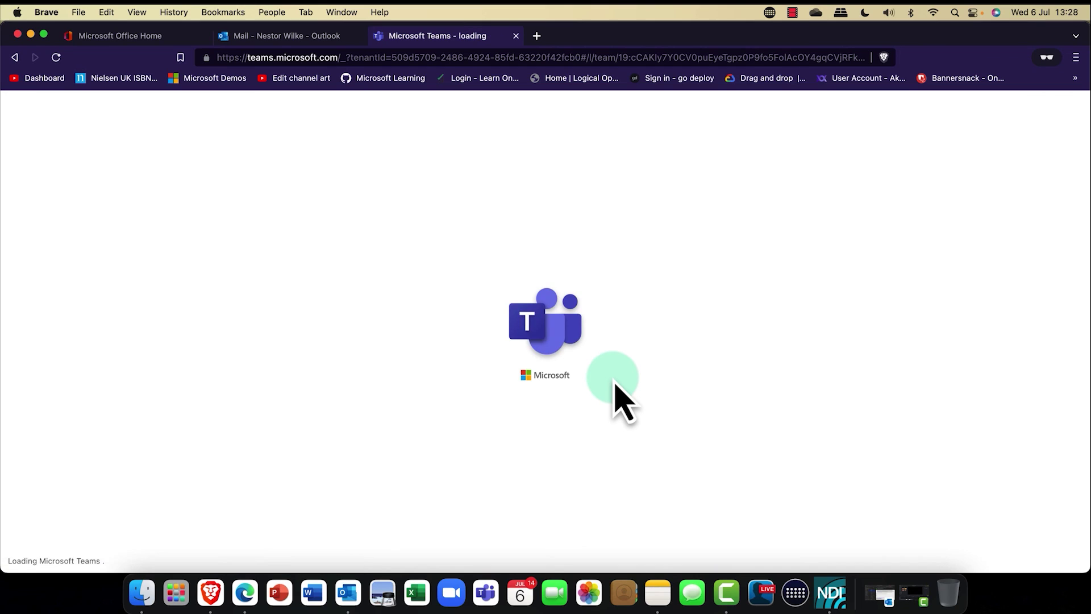